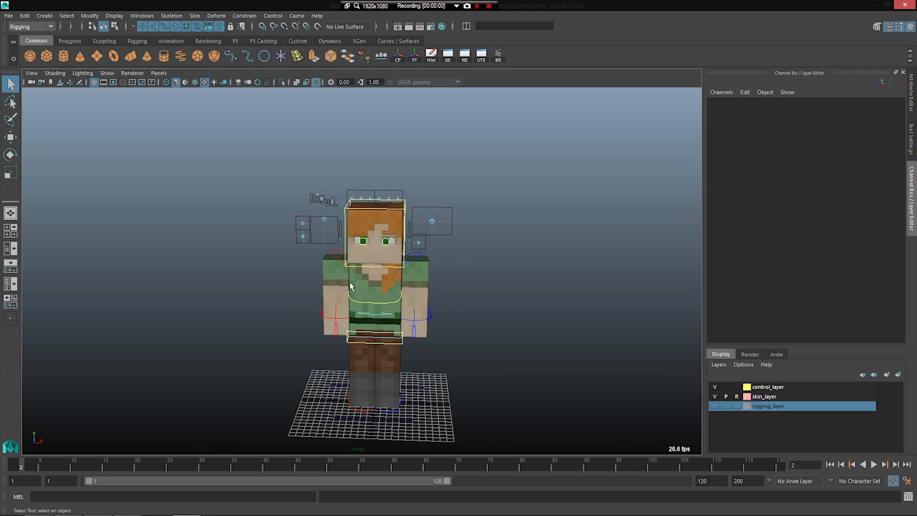
Step: Examine the character rig and its body and facial controls from the front
scroll(261, 353, up, 5)
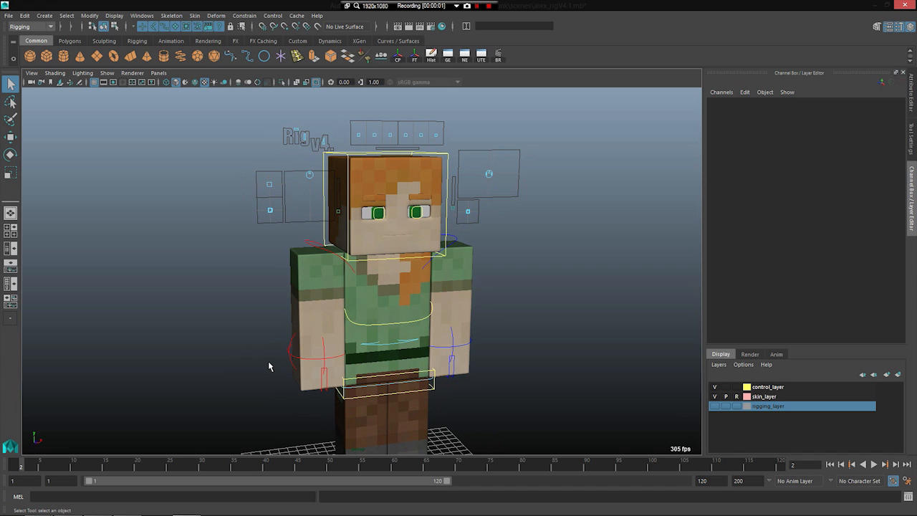
alt+drag(302, 357, 353, 337)
alt+drag(451, 321, 397, 307)
scroll(415, 307, up, 2)
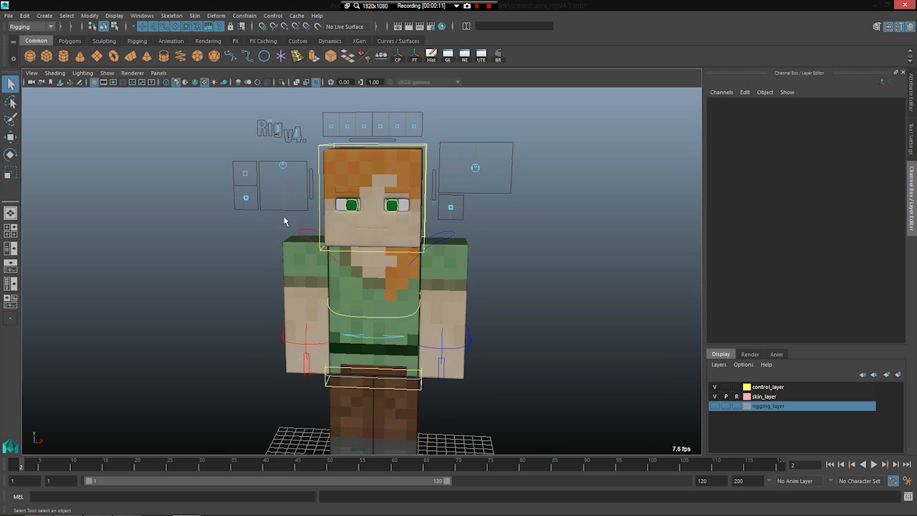
scroll(309, 348, down, 2)
alt+drag(314, 292, 300, 409)
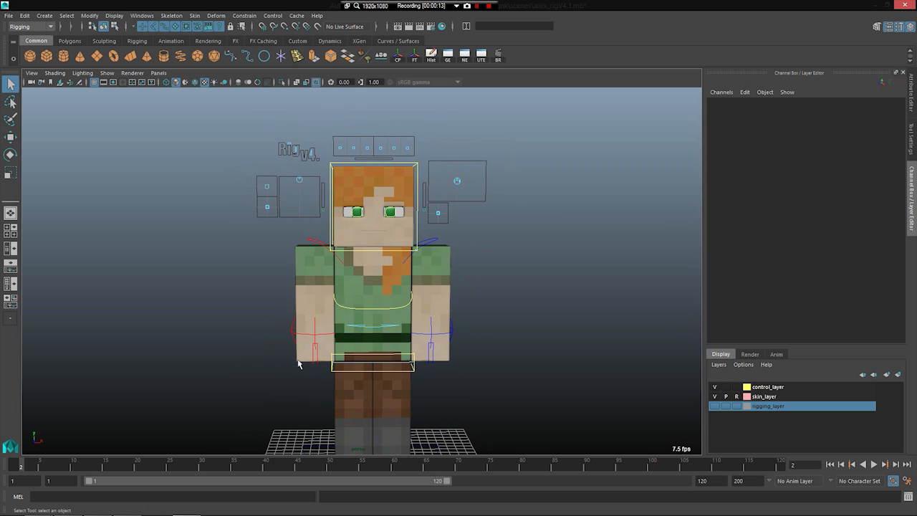
alt+drag(357, 362, 345, 325)
alt+middle_drag(340, 254, 343, 248)
Step: Display the wireframe over the shaded character, examine the mesh topology from the side, and hide the wireframe again
click(194, 82)
alt+drag(463, 275, 453, 275)
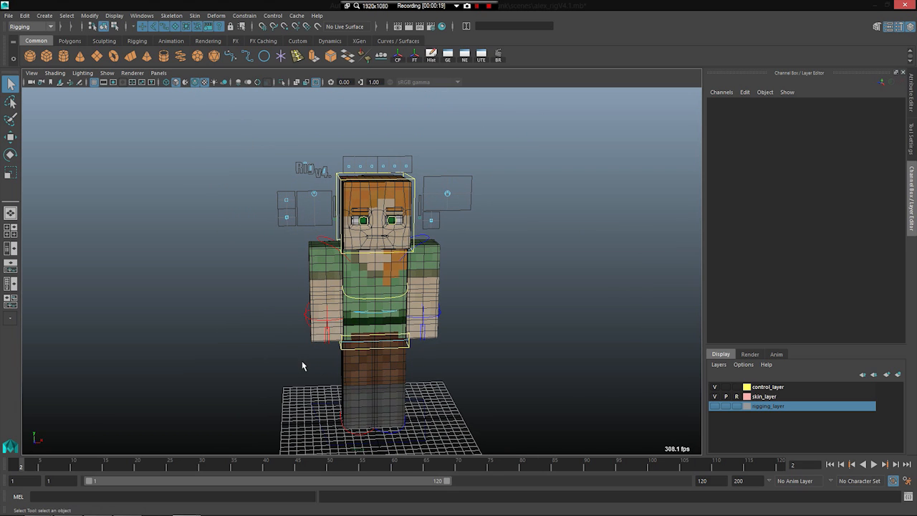
alt+drag(302, 362, 426, 350)
alt+right_drag(426, 351, 516, 337)
alt+drag(265, 307, 380, 308)
alt+right_drag(380, 308, 431, 238)
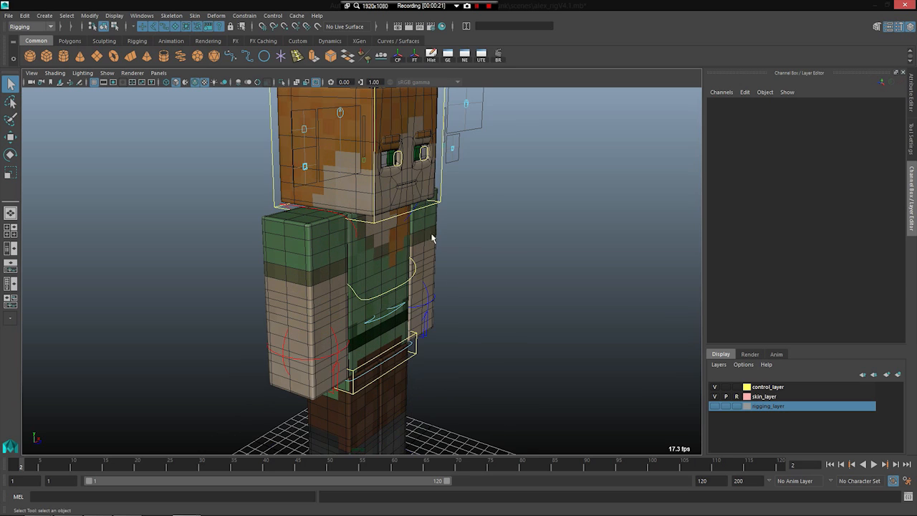
click(338, 354)
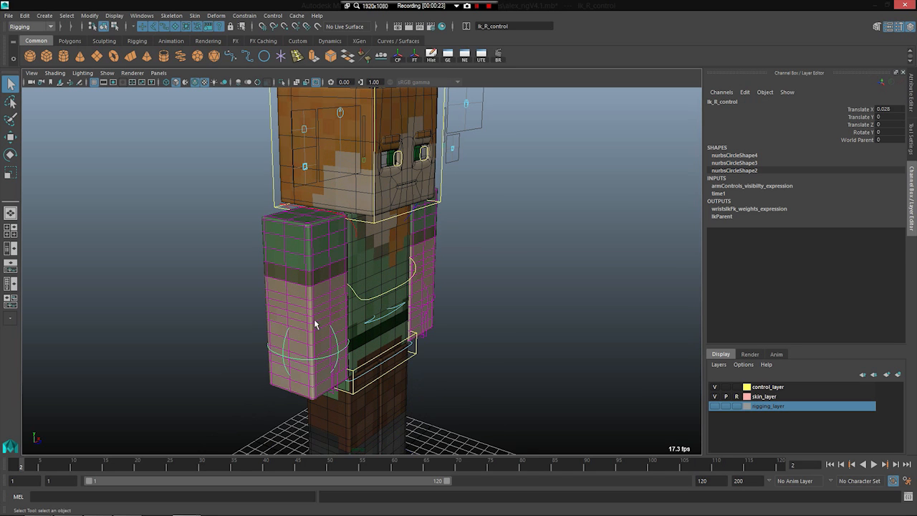
click(195, 82)
Step: Try bending the right elbow by moving the arm's IK control upward and sideways, and undo the moves
alt+right_drag(209, 211, 266, 323)
mouse_move(266, 322)
alt+mouse_down()
mouse_move(288, 334)
mouse_move(308, 312)
alt+mouse_up()
alt+right_drag(308, 312, 379, 282)
key(w)
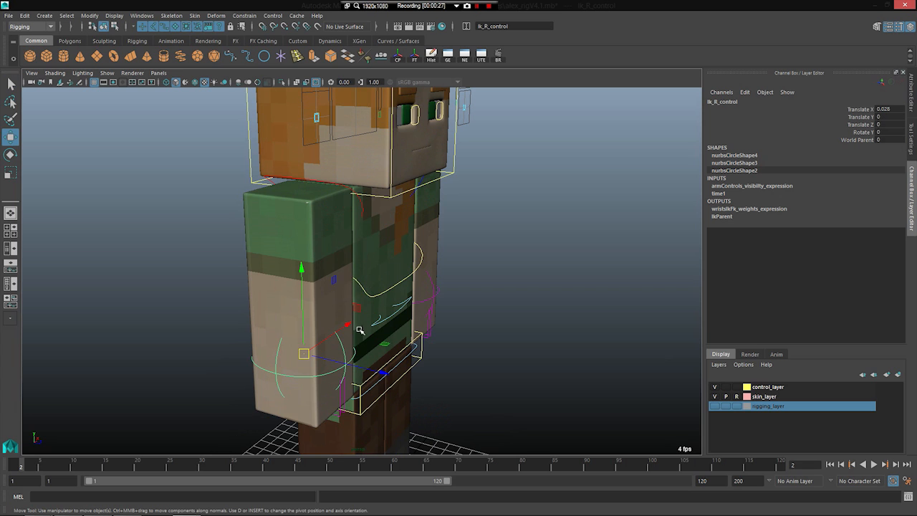
drag(360, 306, 353, 270)
alt+drag(184, 277, 200, 260)
drag(384, 260, 428, 279)
key(ctrl+z)
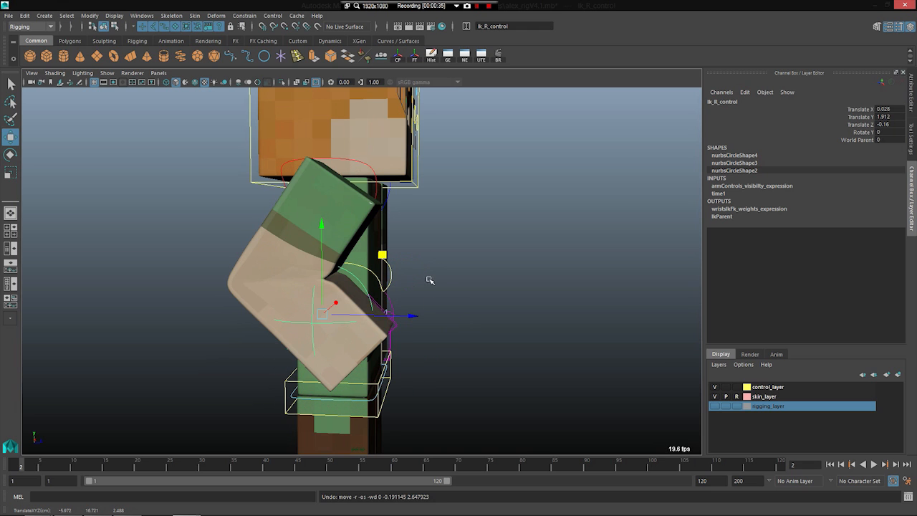
key(ctrl+z)
Step: Try raising the character with the root control at the hips, and undo the moves
alt+drag(409, 351, 307, 363)
scroll(307, 362, down, 4)
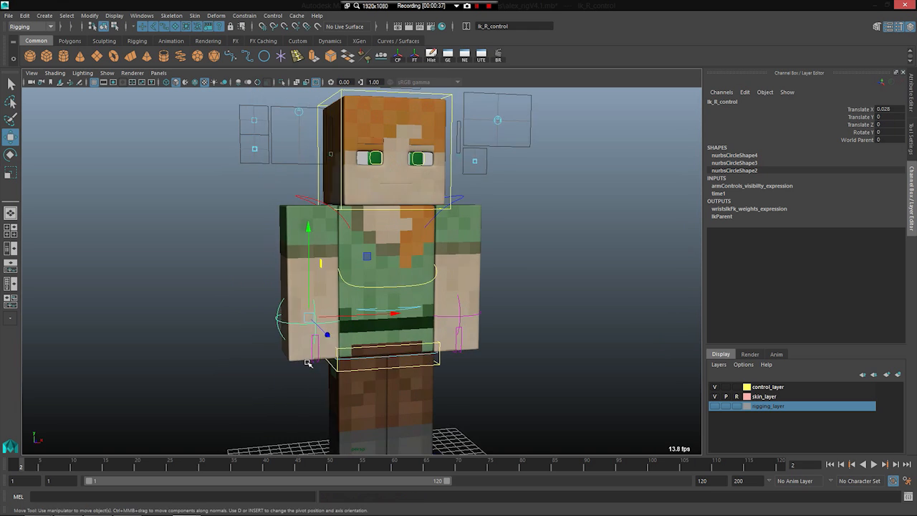
alt+middle_drag(307, 363, 308, 259)
alt+drag(308, 259, 347, 265)
click(346, 259)
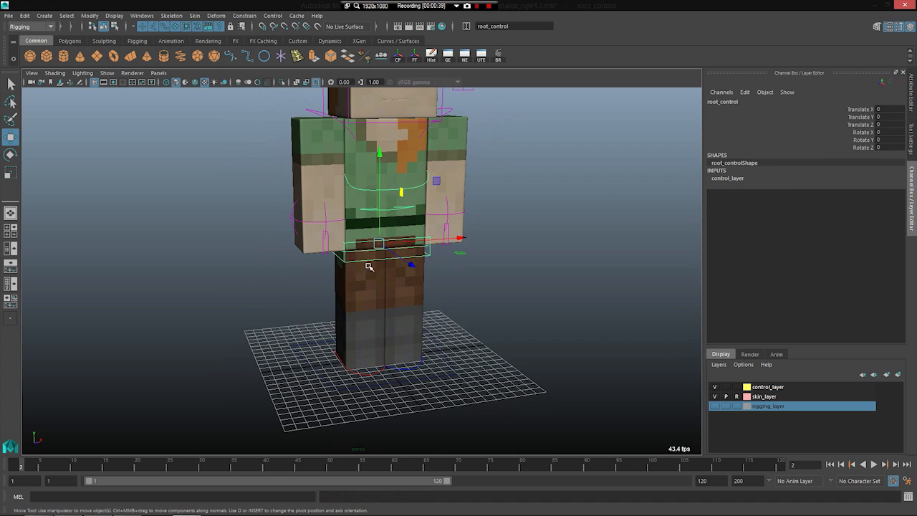
drag(376, 152, 375, 15)
scroll(405, 332, down, 5)
scroll(372, 202, down, 3)
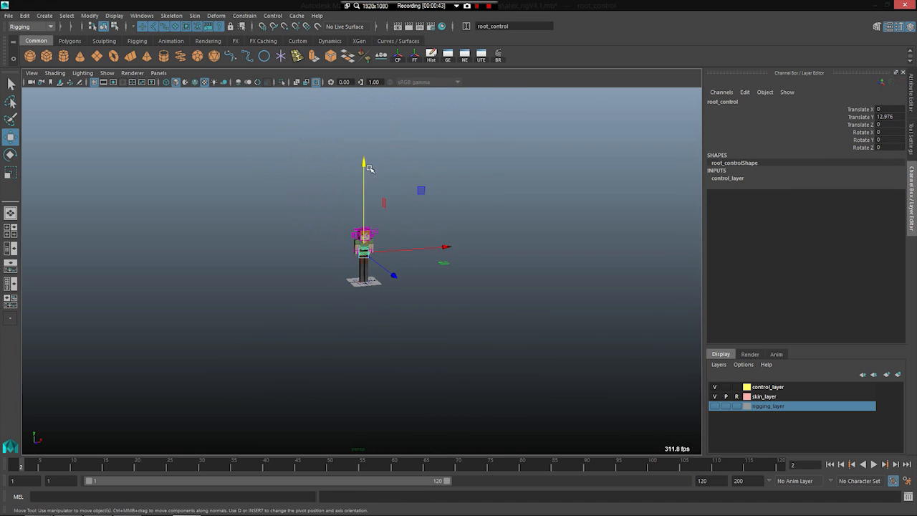
drag(366, 164, 367, 78)
key(ctrl+z)
scroll(391, 339, up, 4)
key(ctrl+z)
scroll(391, 339, up, 7)
alt+drag(268, 345, 292, 328)
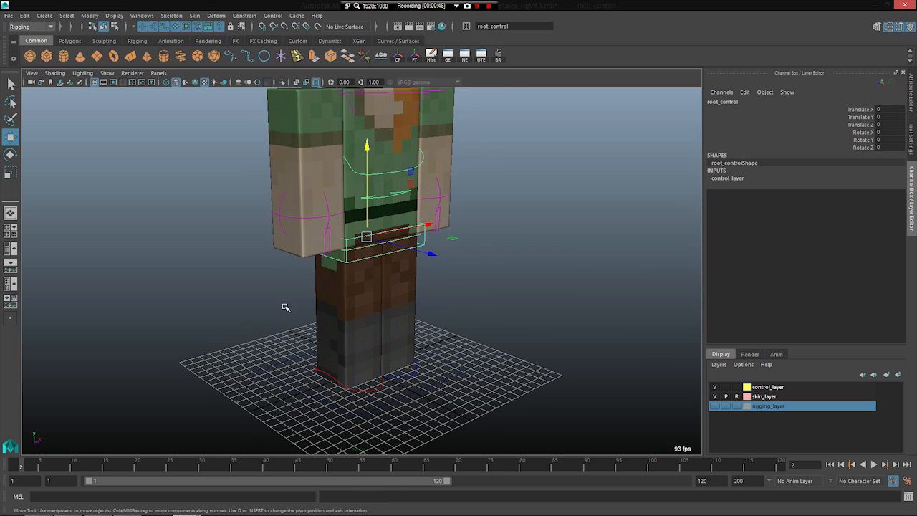
Step: Test the right arm's bend again by moving its IK control in several directions, and undo the last moves
click(279, 217)
alt+drag(235, 232, 295, 262)
alt+middle_drag(295, 262, 353, 322)
scroll(353, 323, up, 4)
alt+drag(353, 323, 379, 312)
drag(449, 273, 393, 142)
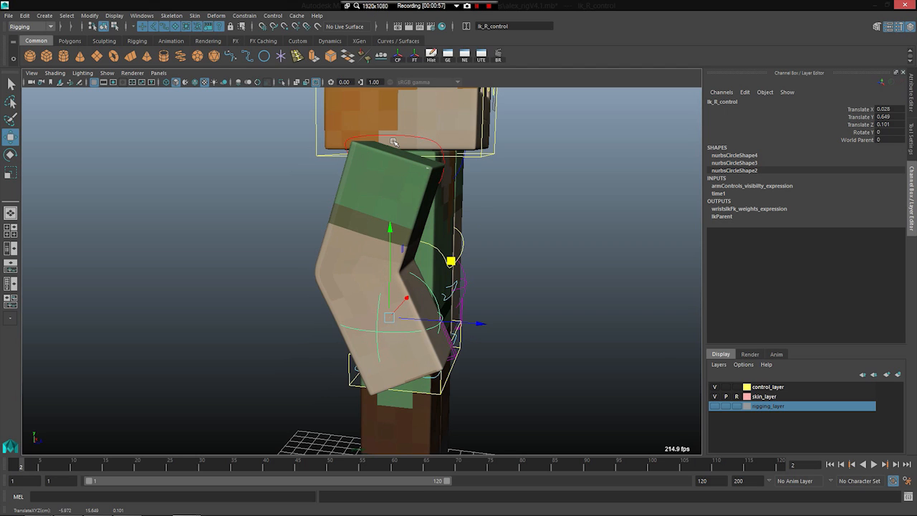
drag(450, 262, 450, 275)
mouse_move(329, 303)
alt+mouse_down()
mouse_move(389, 264)
mouse_move(362, 283)
mouse_move(330, 288)
alt+mouse_up()
key(ctrl+z)
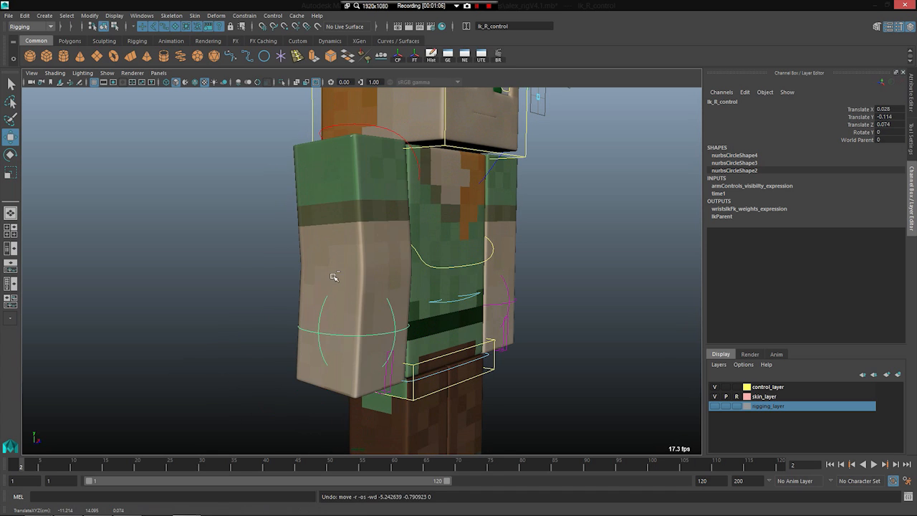
key(ctrl+z)
Step: Set the right arm IK control's Translate X, Y and Z to 0
drag(885, 110, 889, 124)
text(0)
key(Return)
Step: Try bending the upper body forward by rotating the torso control about X, and undo the rotation
scroll(442, 291, down, 2)
alt+middle_drag(428, 363, 425, 288)
alt+drag(424, 288, 360, 323)
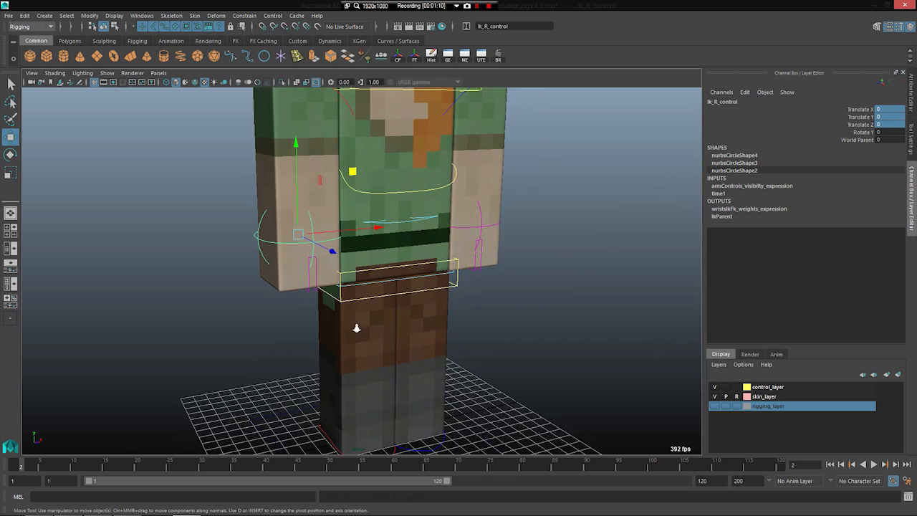
scroll(361, 323, down, 3)
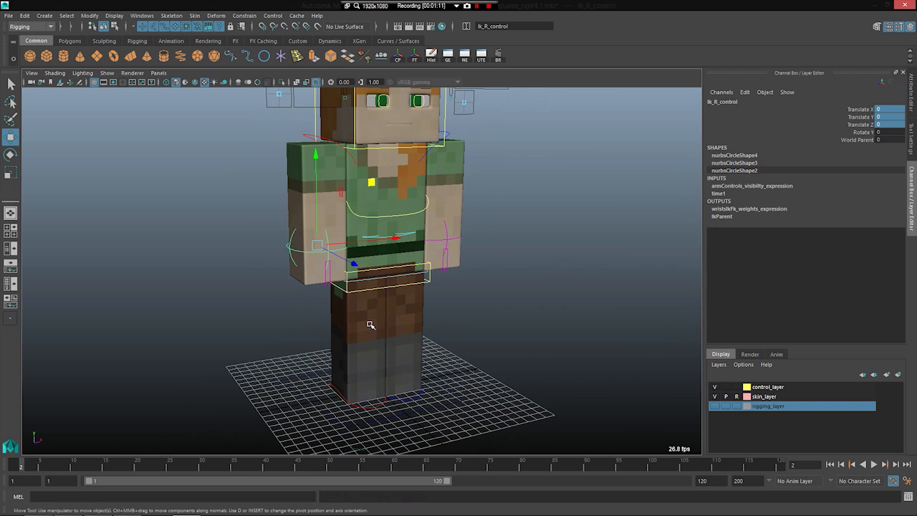
alt+middle_drag(371, 324, 351, 337)
scroll(352, 337, up, 6)
alt+drag(321, 257, 353, 292)
scroll(384, 321, down, 4)
scroll(376, 326, up, 3)
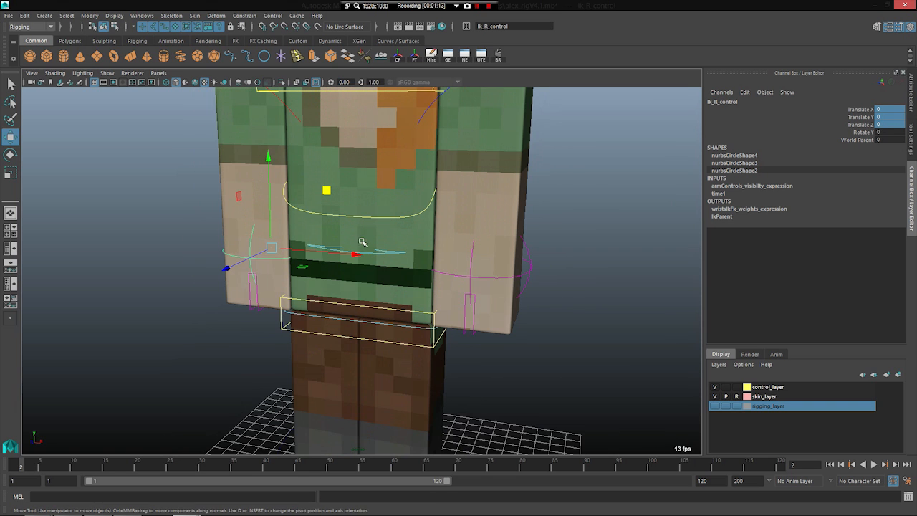
click(390, 216)
key(e)
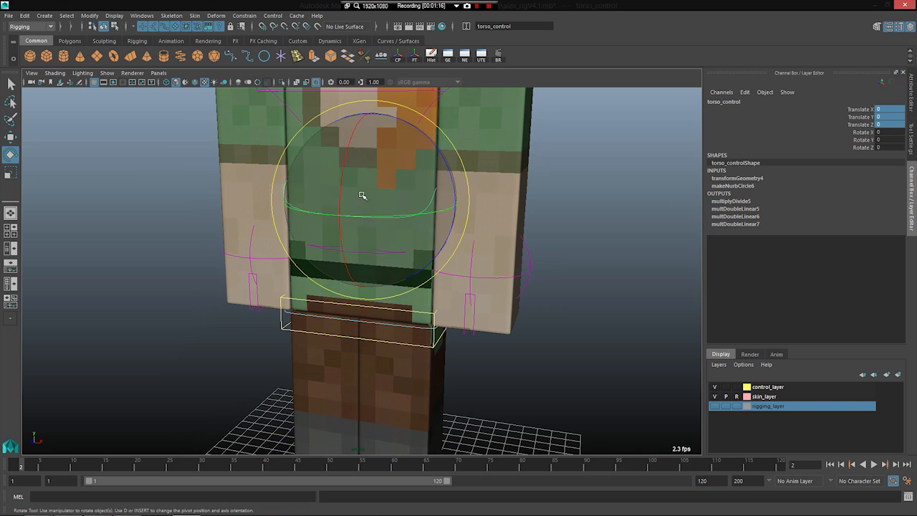
drag(341, 177, 344, 202)
scroll(344, 202, up, 4)
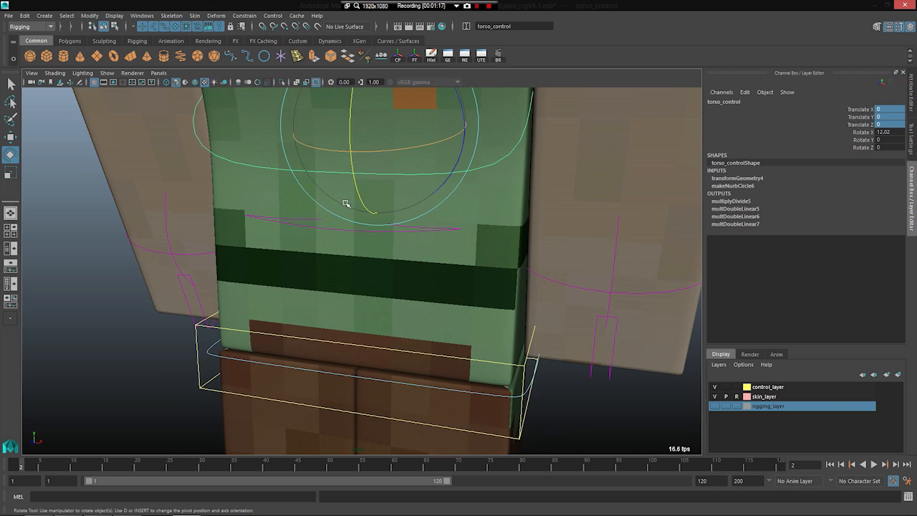
scroll(351, 219, down, 6)
key(ctrl+z)
Step: Examine the face and the facial control boxes around the head
scroll(362, 242, down, 3)
alt+middle_drag(238, 257, 235, 316)
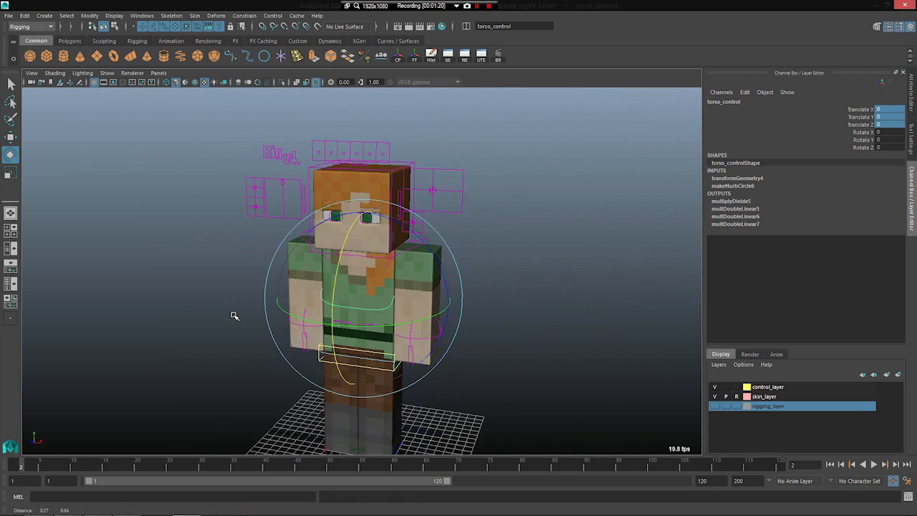
scroll(235, 316, up, 3)
alt+drag(215, 313, 237, 305)
scroll(221, 293, up, 5)
scroll(232, 356, down, 3)
alt+middle_drag(240, 251, 232, 372)
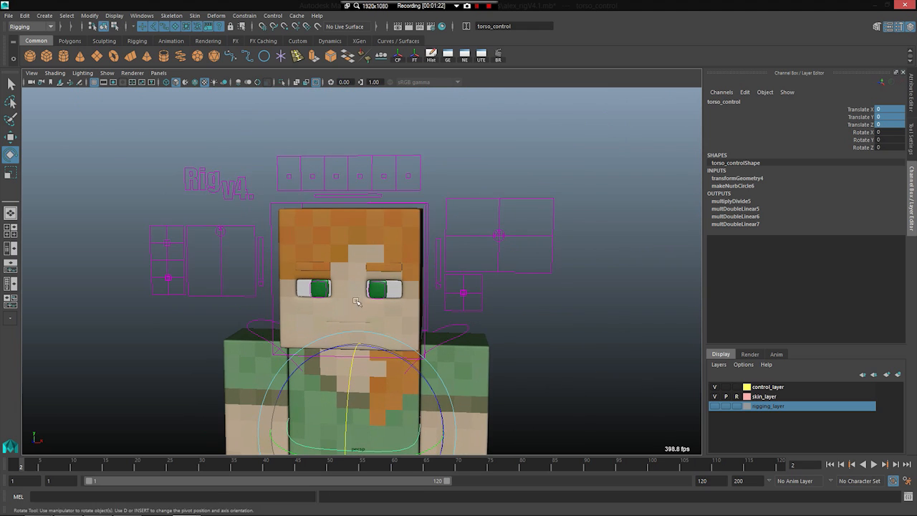
scroll(273, 294, up, 2)
scroll(267, 294, up, 1)
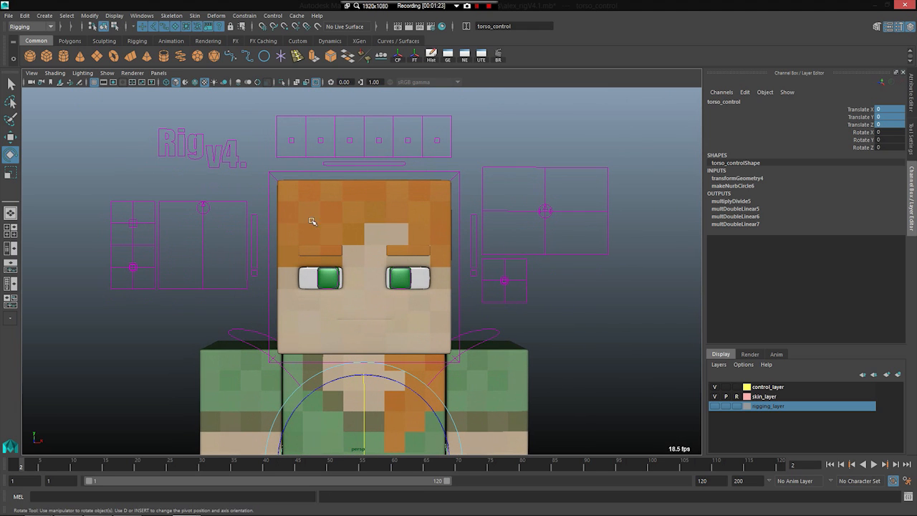
alt+drag(272, 311, 284, 263)
alt+drag(338, 313, 328, 320)
scroll(239, 301, up, 3)
scroll(240, 300, down, 3)
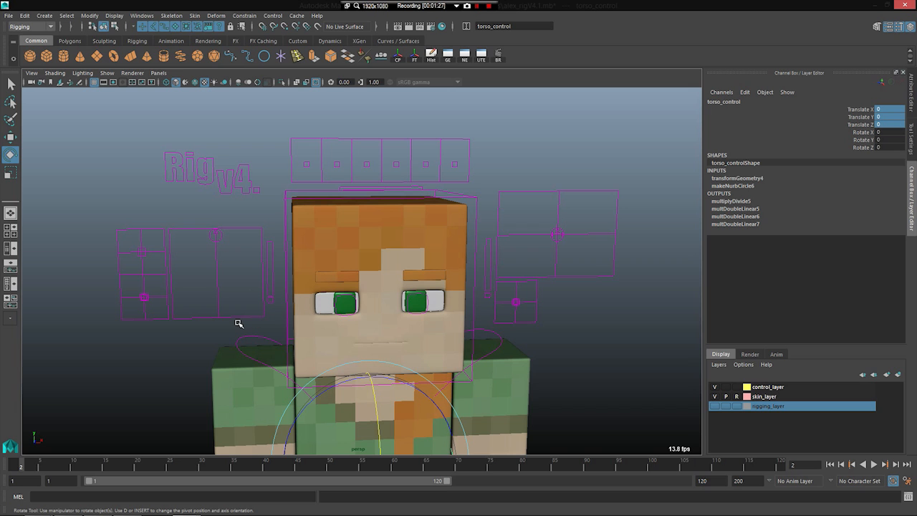
alt+drag(332, 260, 323, 254)
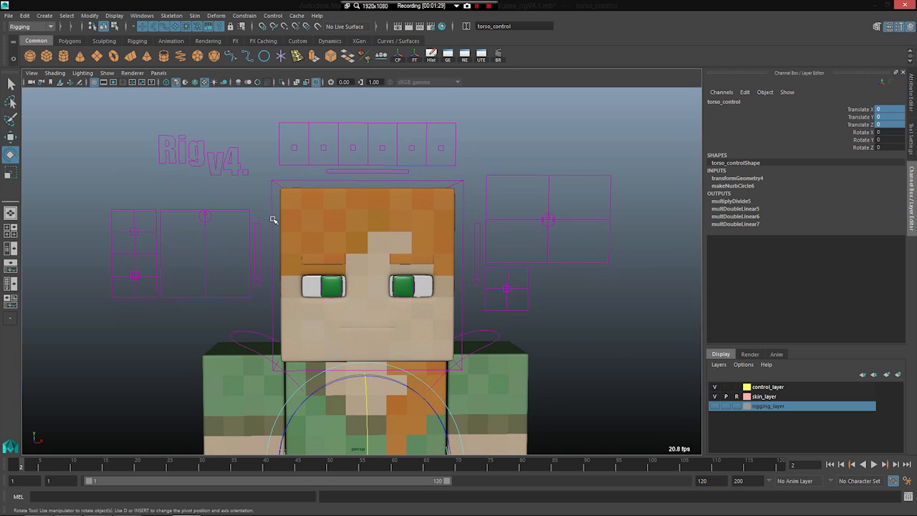
alt+middle_drag(273, 219, 313, 248)
Step: Try moving and vertically scaling the right eyebrow's middle control, undoing each change
click(371, 161)
scroll(377, 183, up, 2)
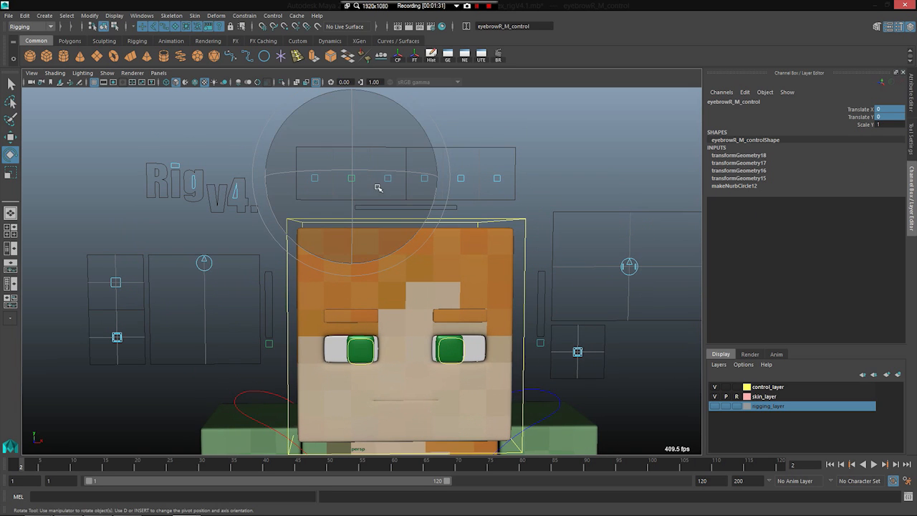
key(w)
mouse_move(416, 116)
middle_down()
mouse_move(403, 96)
mouse_move(413, 119)
middle_up()
key(ctrl+z)
key(ctrl+z)
key(r)
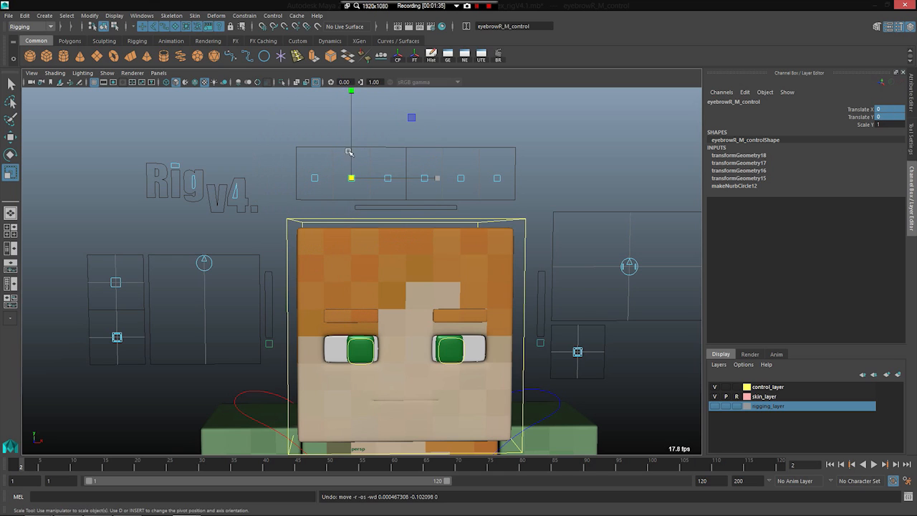
drag(352, 100, 366, 64)
key(ctrl+z)
Step: Inspect the channels of the lip-sync control and the pupil controls, and clear the selection
scroll(254, 265, down, 3)
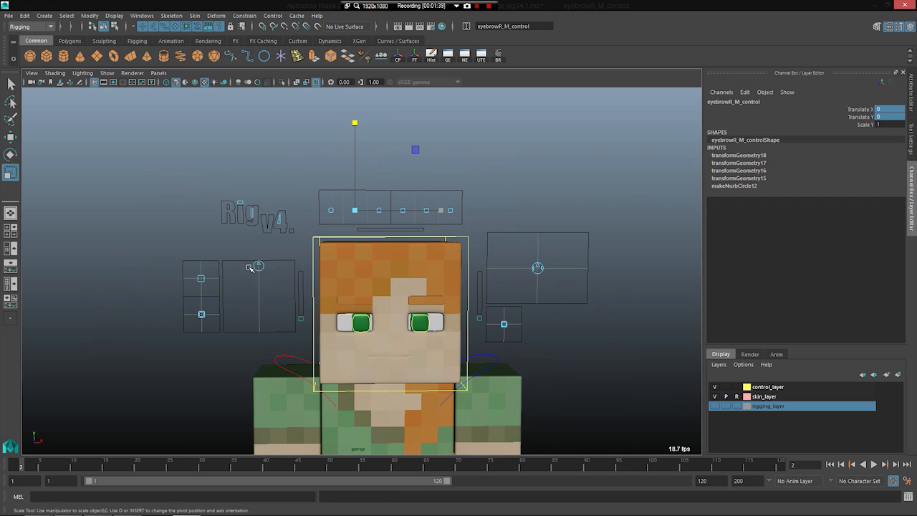
alt+middle_drag(260, 261, 251, 241)
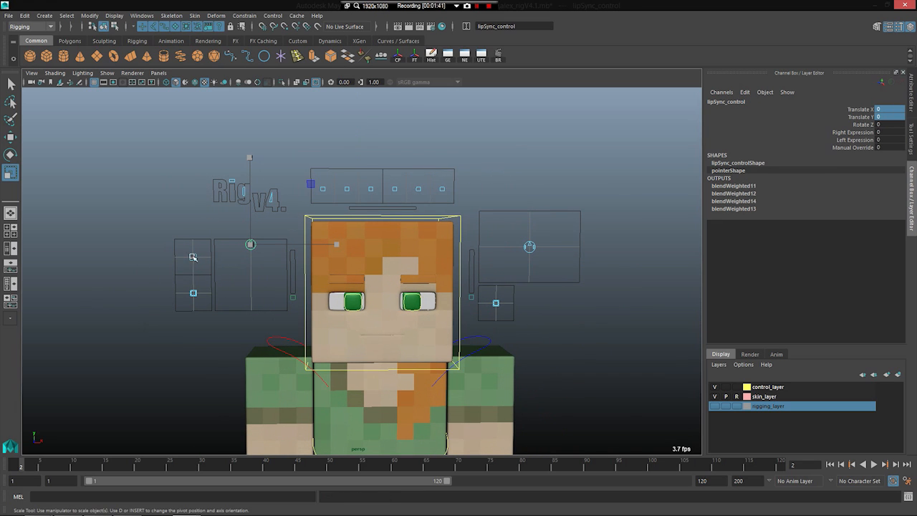
drag(493, 207, 577, 318)
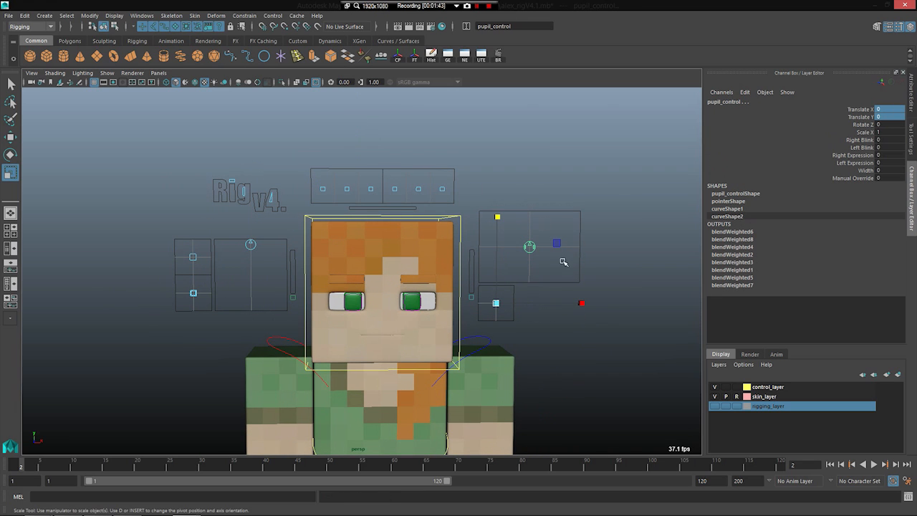
click(637, 285)
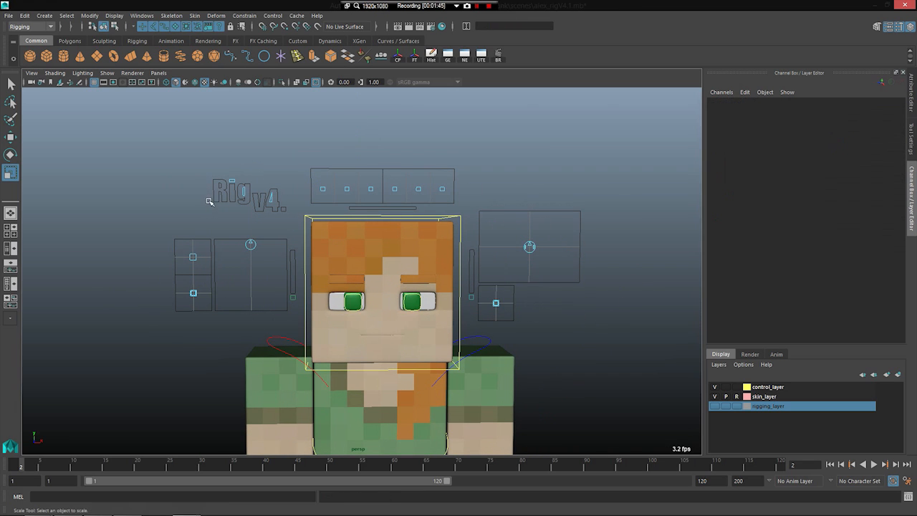
Step: Try moving the whole set of facial controls using the "Rig v4." face control, and undo the move
click(244, 195)
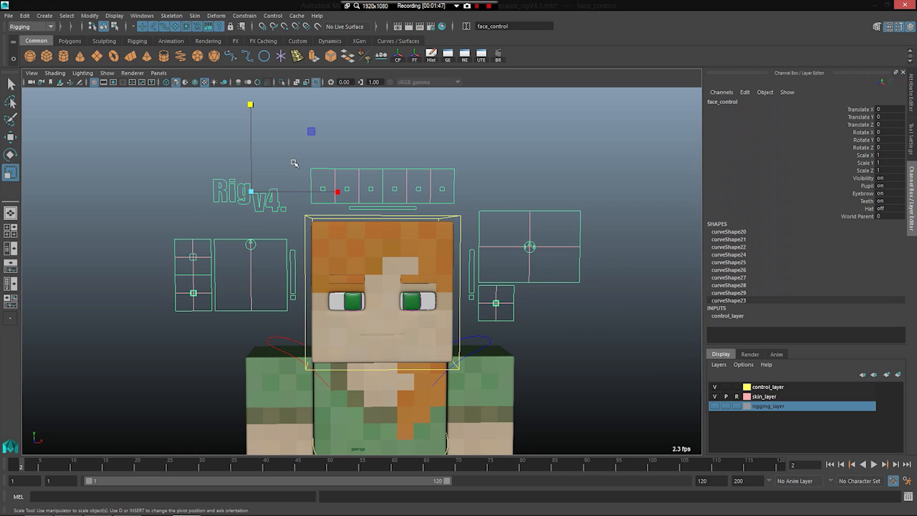
key(w)
drag(311, 131, 346, 80)
key(ctrl+z)
Step: Highlight the face control's Visibility, Pupil, Eyebrow, Teeth and Hat channels for review, and deselect the control
click(862, 216)
drag(870, 178, 869, 209)
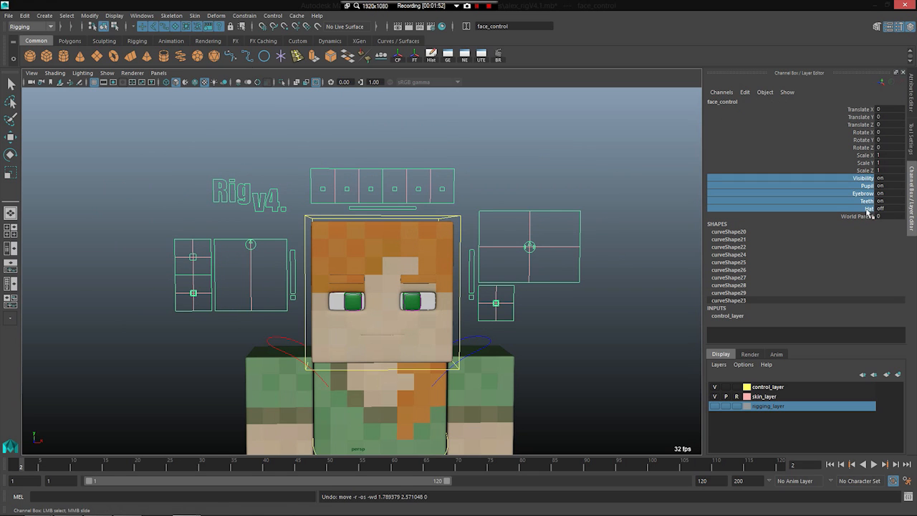
click(671, 239)
Step: Select the lip-sync control at the top of its box beside the face
scroll(478, 282, up, 3)
scroll(376, 274, down, 2)
click(228, 237)
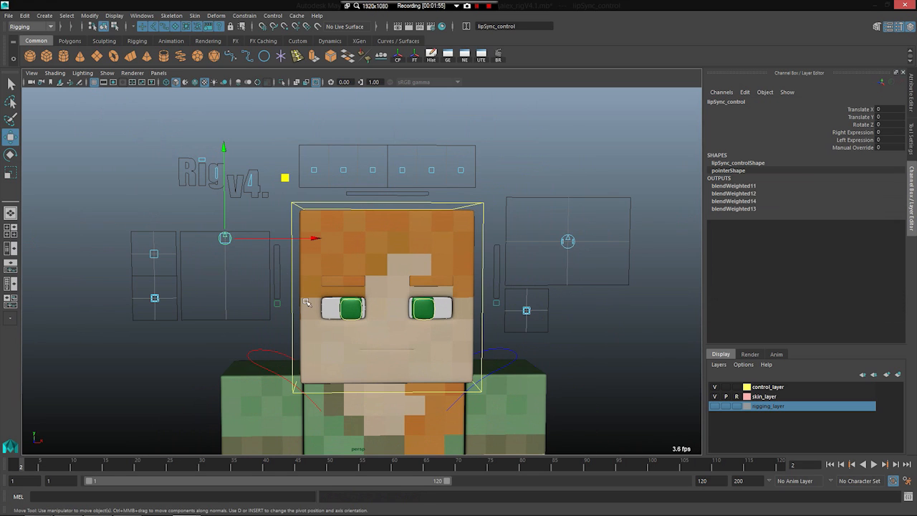
alt+middle_drag(269, 208, 266, 176)
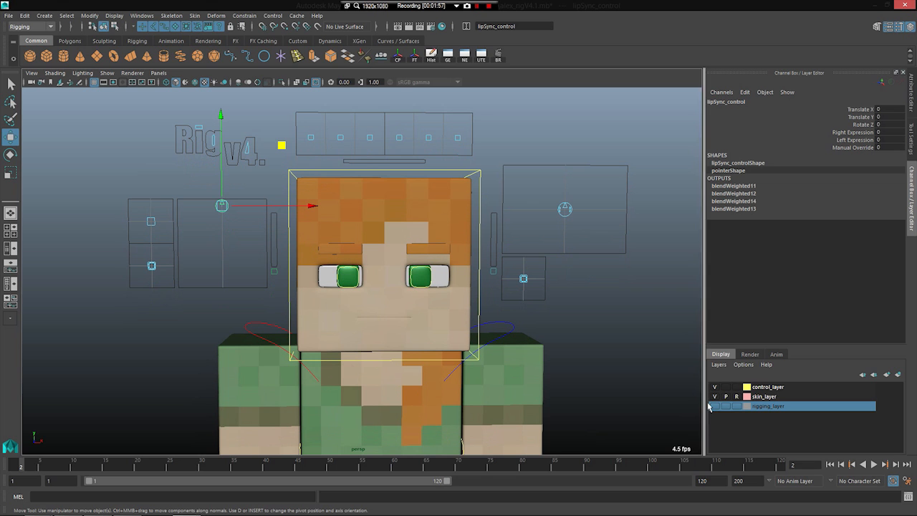
Step: Make rigging_layer visible and examine the joints around the mouth and eyes
click(714, 405)
alt+drag(370, 354, 233, 362)
alt+middle_drag(233, 362, 323, 330)
alt+right_drag(323, 330, 336, 348)
alt+drag(336, 348, 294, 344)
alt+right_drag(294, 344, 373, 369)
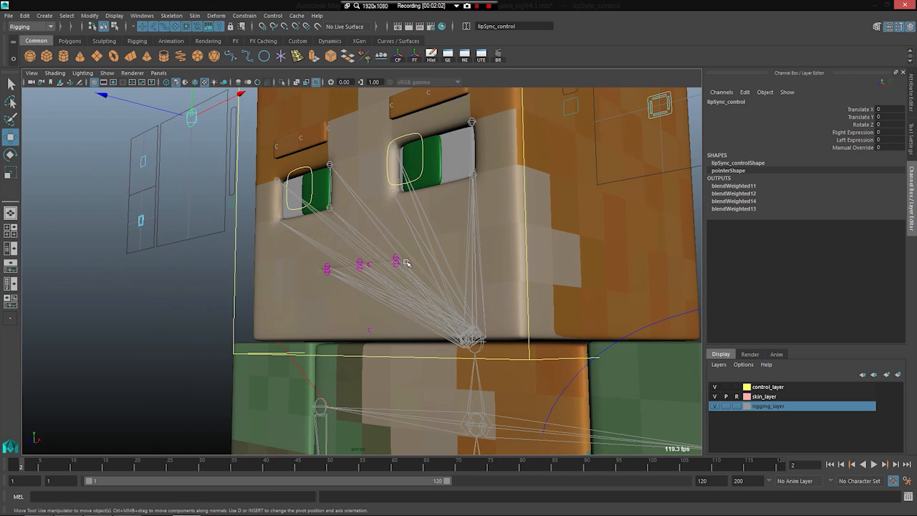
alt+drag(262, 207, 337, 225)
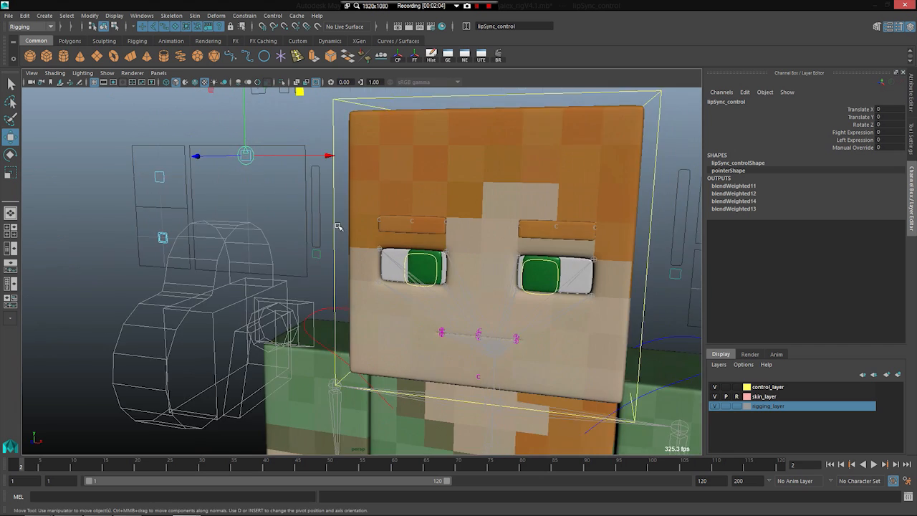
Step: Open the mouth by lowering the lip-sync control inside its box to Translate X -0.06 and Translate Y about -3.03
alt+right_drag(337, 225, 282, 215)
alt+drag(282, 215, 295, 228)
alt+middle_drag(295, 228, 292, 260)
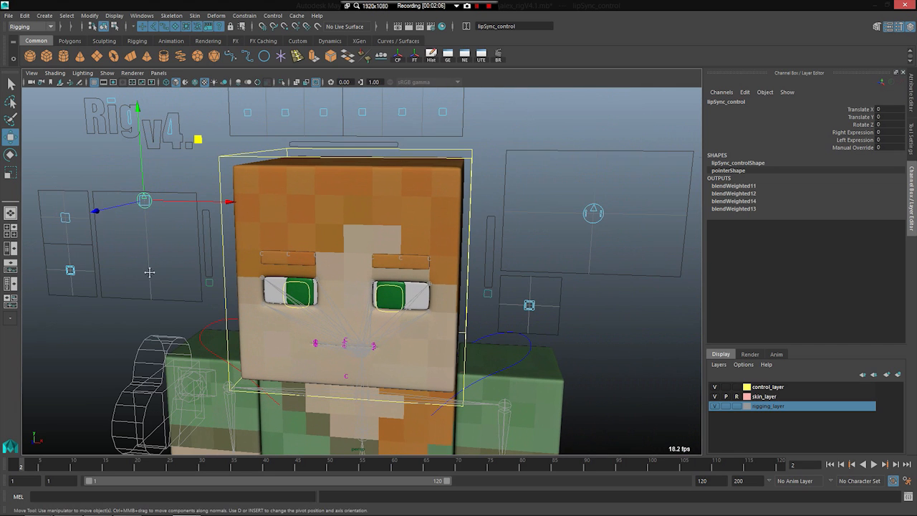
alt+middle_drag(149, 273, 182, 279)
alt+drag(201, 235, 230, 257)
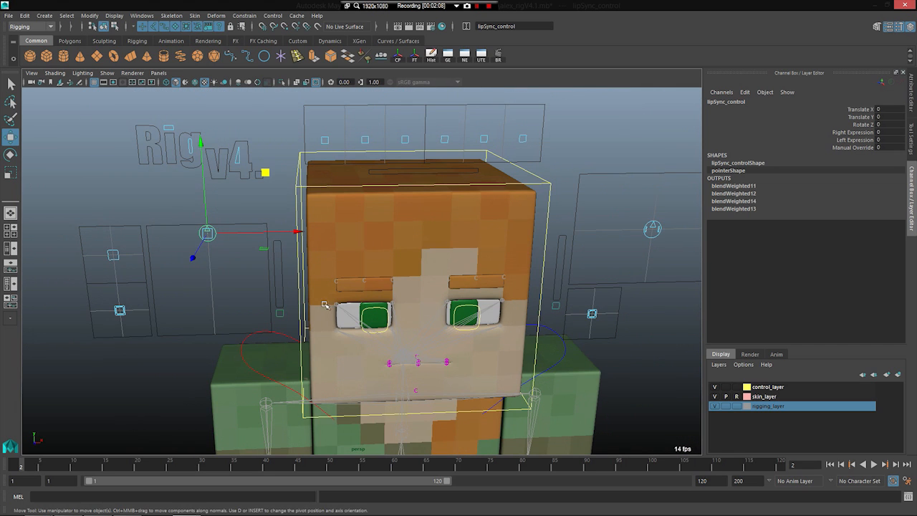
alt+drag(345, 361, 317, 340)
drag(240, 155, 243, 260)
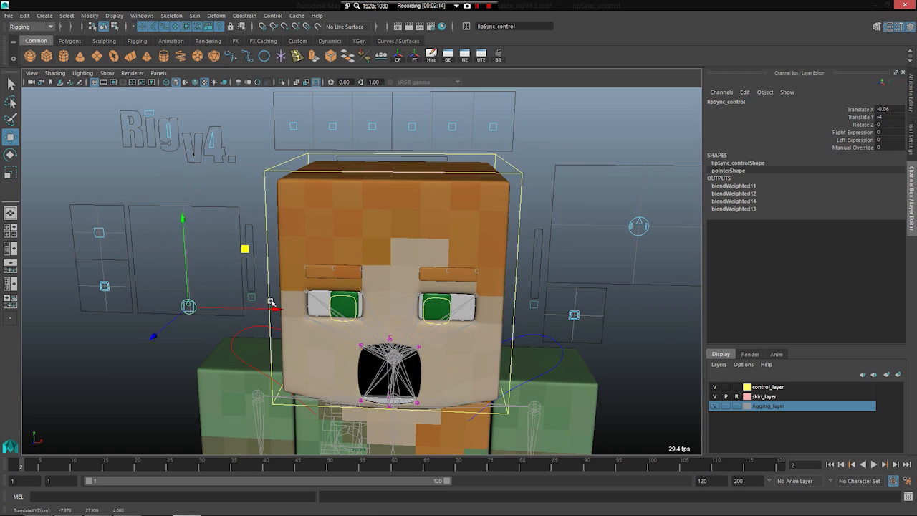
scroll(271, 303, up, 2)
drag(139, 230, 140, 198)
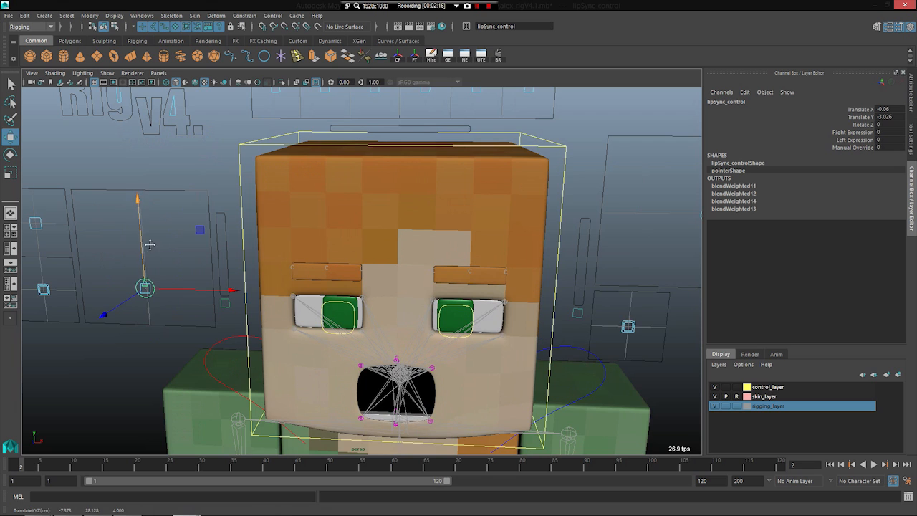
Step: Select the edit_mouth_presets control beside the lip-sync box and turn its Ahh preset on
scroll(184, 229, up, 2)
click(190, 236)
scroll(274, 260, up, 3)
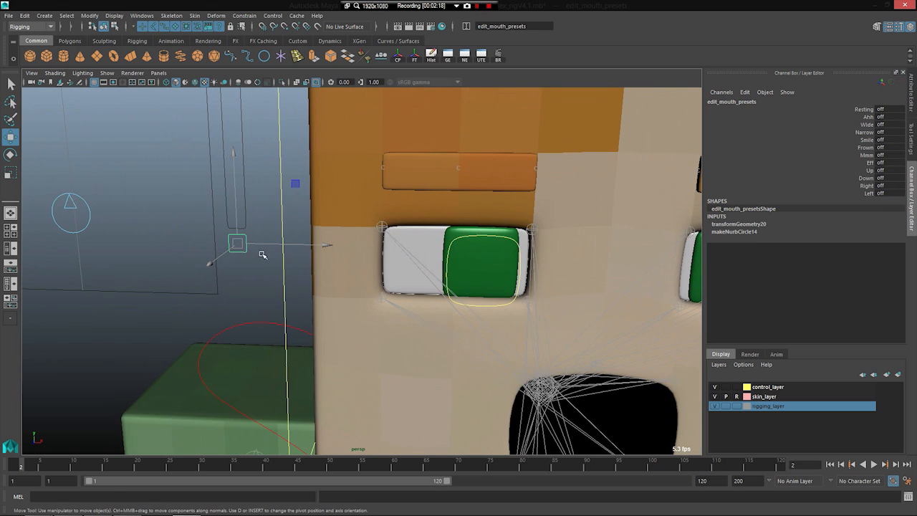
scroll(489, 278, down, 4)
alt+drag(489, 278, 407, 256)
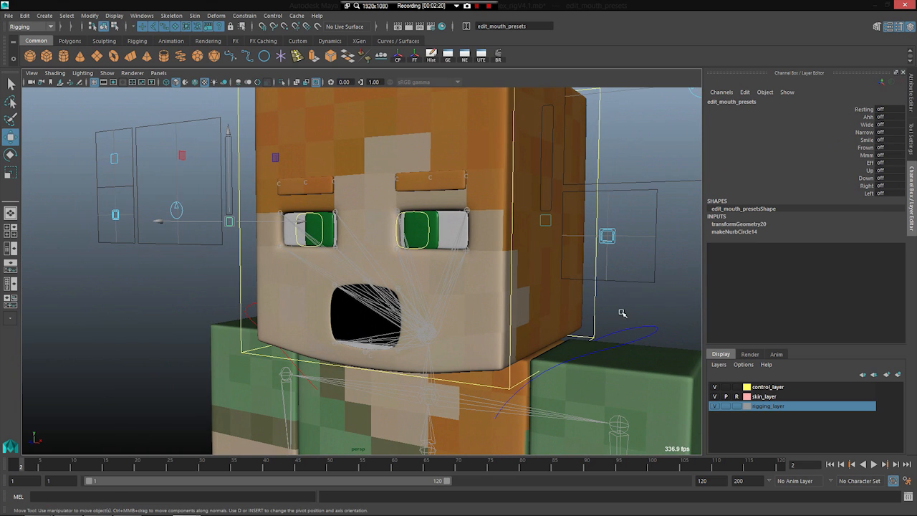
alt+middle_drag(218, 222, 276, 230)
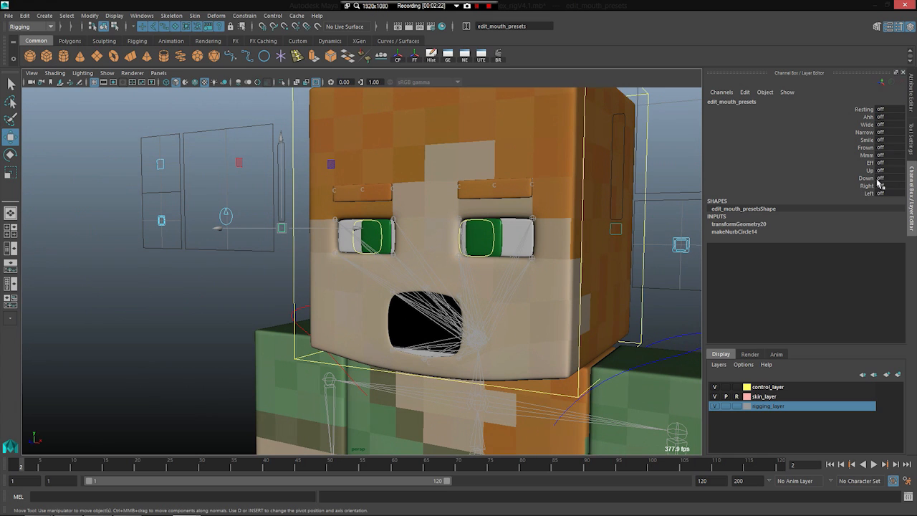
click(880, 117)
text(1)
key(Return)
scroll(422, 301, up, 4)
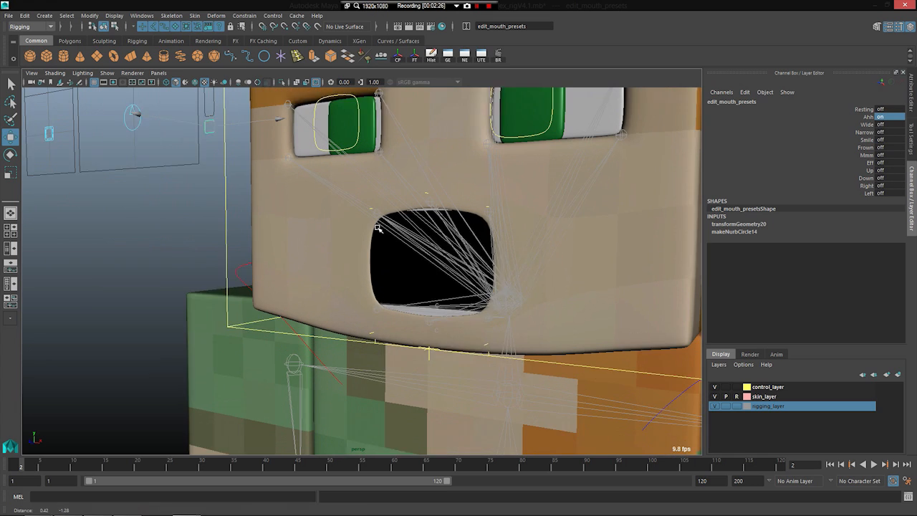
Step: Try moving the Ahh preset locator at the mouth's lower corner on the character's right side, and undo the move
click(358, 313)
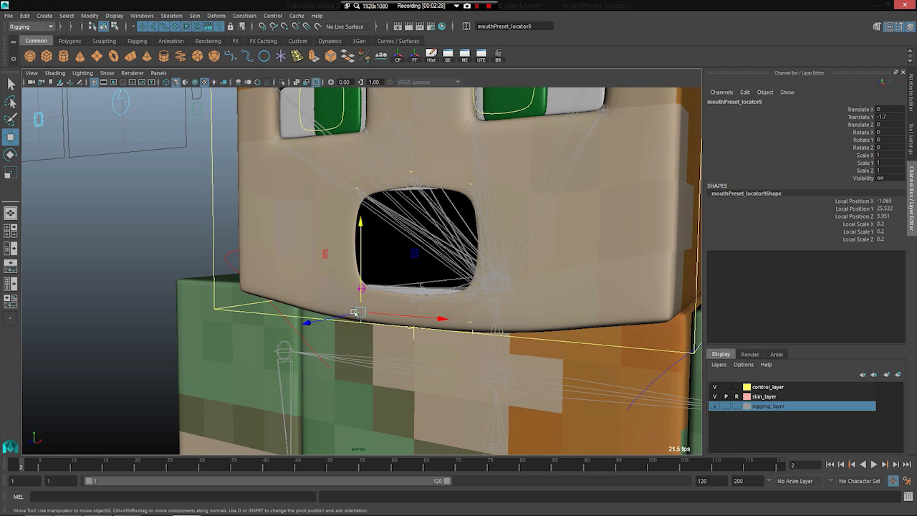
middle_drag(404, 225, 436, 214)
key(ctrl+z)
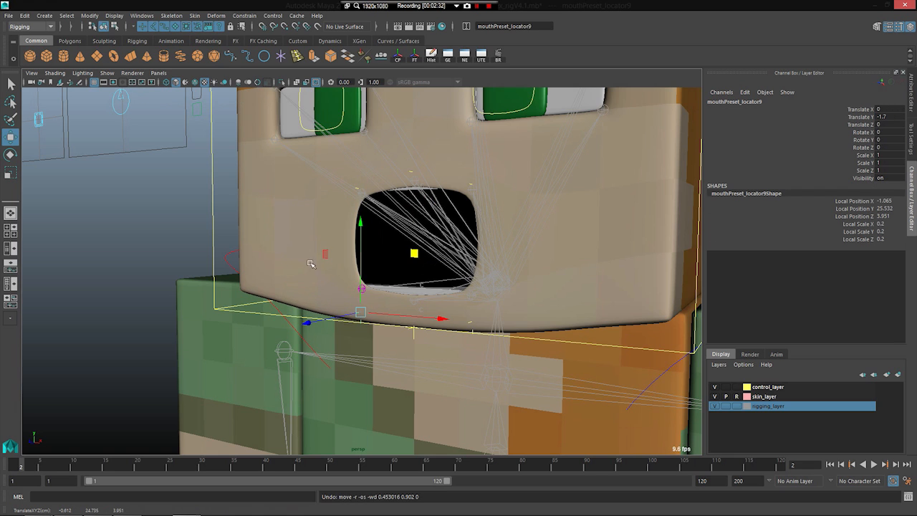
Step: Examine the Ahh preset locators around the open mouth from near and far
scroll(313, 266, down, 3)
scroll(312, 292, up, 6)
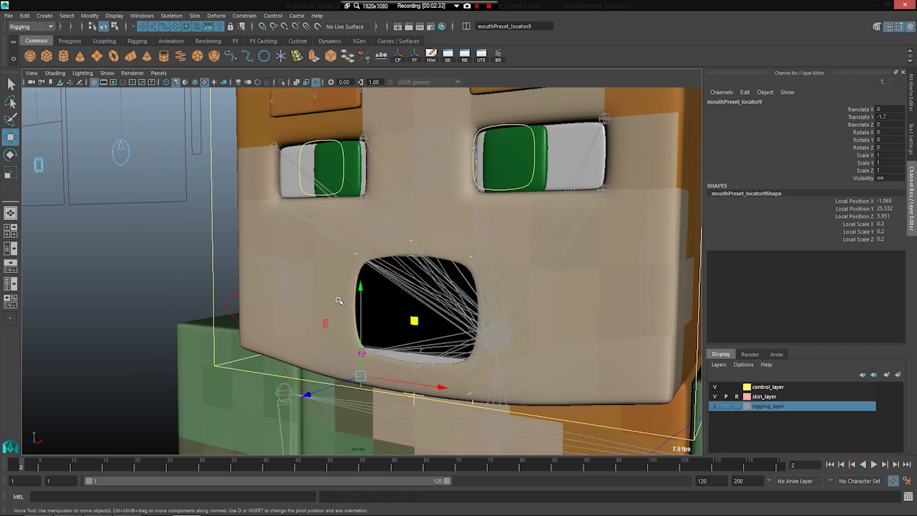
scroll(250, 307, down, 3)
scroll(273, 327, up, 2)
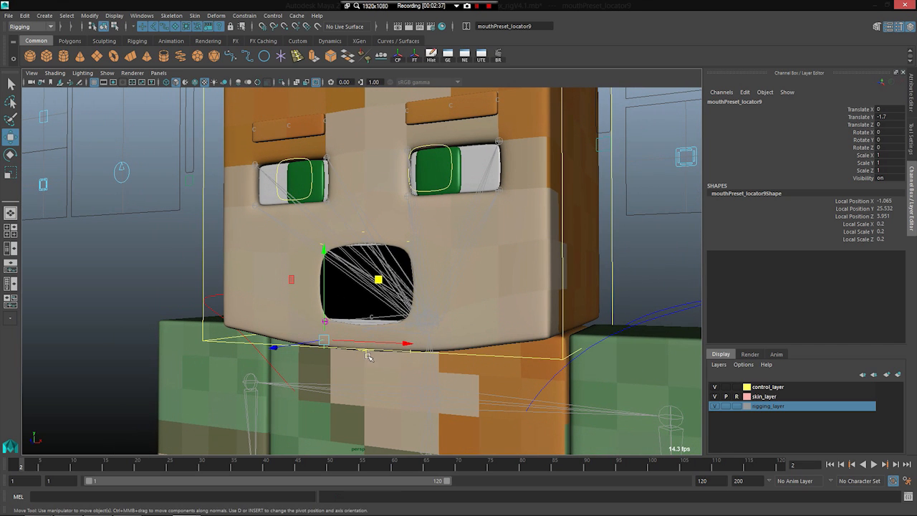
scroll(365, 354, down, 3)
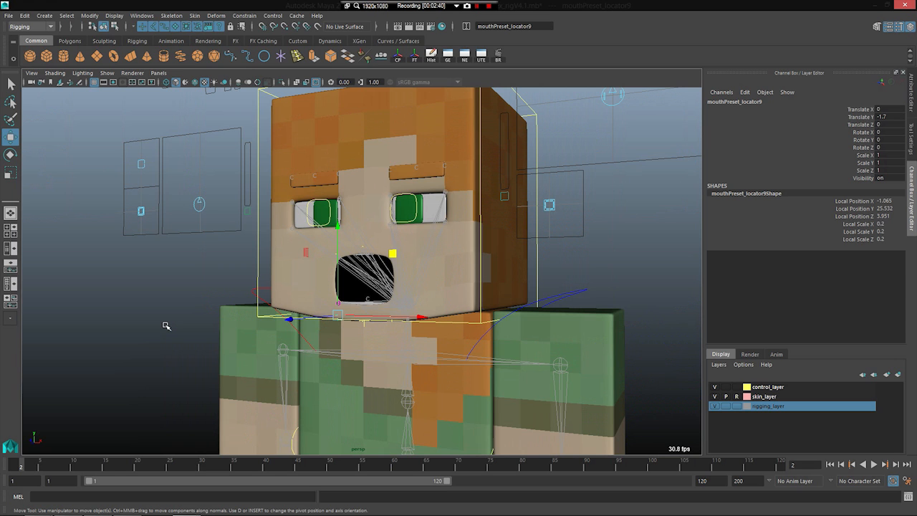
scroll(343, 358, up, 3)
scroll(275, 368, up, 2)
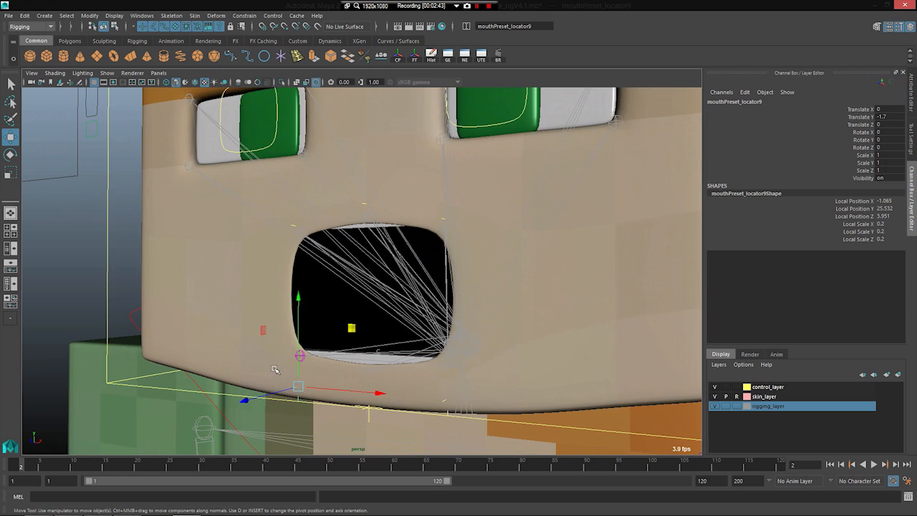
scroll(442, 335, down, 1)
scroll(420, 300, down, 1)
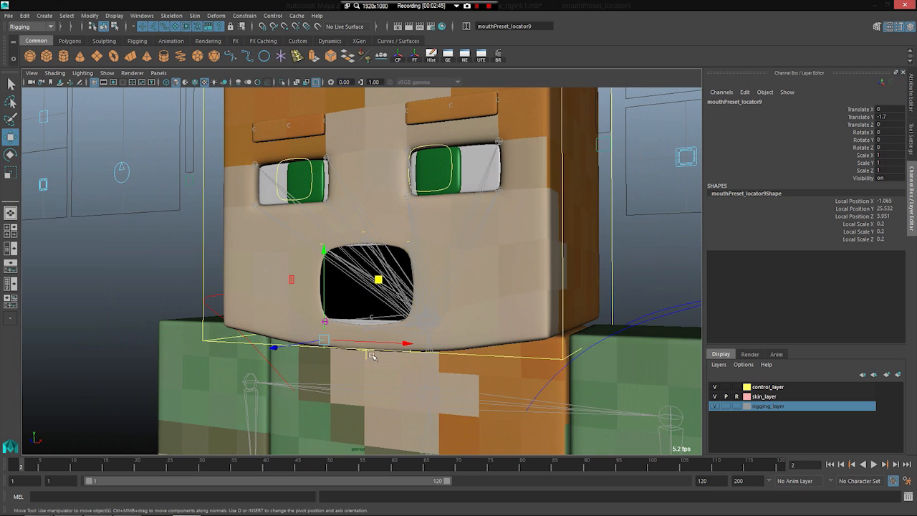
scroll(371, 356, up, 1)
scroll(370, 331, up, 1)
Step: Try pulling the lower-corner Ahh locator outwards, and test the altered mouth shape by moving the lip-sync control to Translate Y about -3.47
drag(372, 260, 270, 177)
drag(279, 70, 276, 188)
scroll(262, 271, down, 5)
alt+drag(220, 301, 235, 305)
alt+drag(224, 230, 248, 195)
click(212, 245)
click(220, 263)
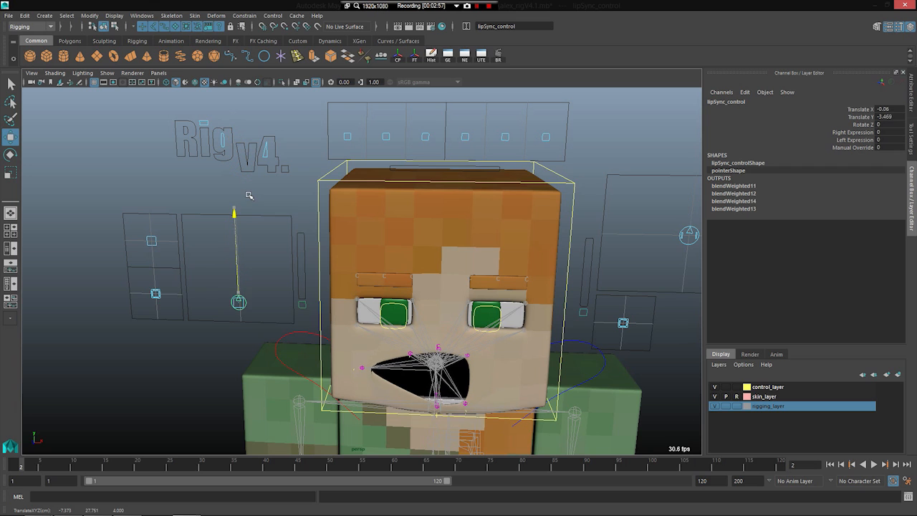
Step: Undo the lip-sync move and the mouth preset edits back to the earlier lip-sync control selection
key(ctrl+z)
key(ctrl+z)
key(ctrl+z)
key(ctrl+z)
key(ctrl+z)
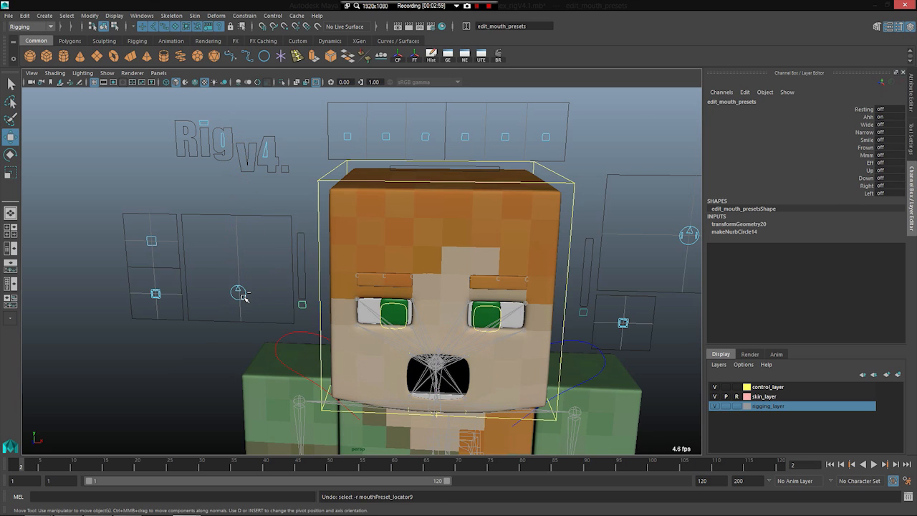
key(ctrl+z)
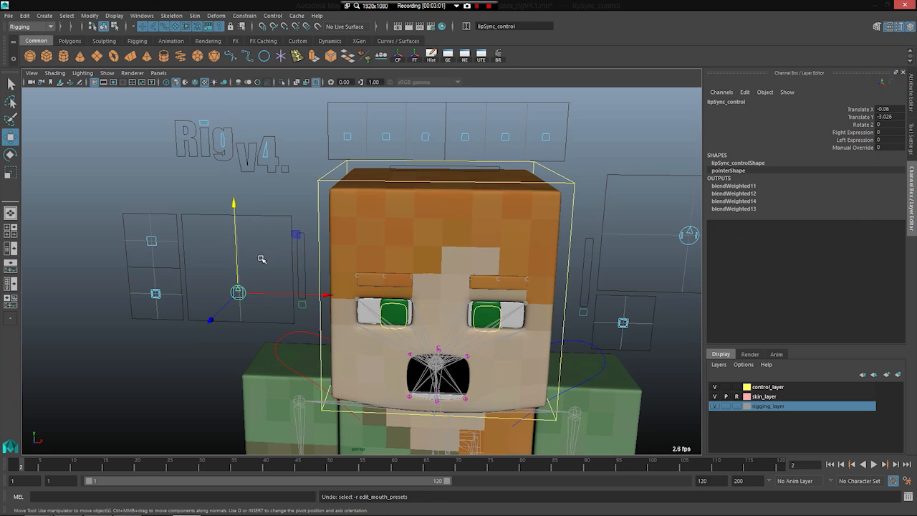
Step: Reset the lip-sync control's Translate X and Translate Y to 0 to close the mouth
drag(237, 292, 280, 291)
drag(887, 110, 891, 123)
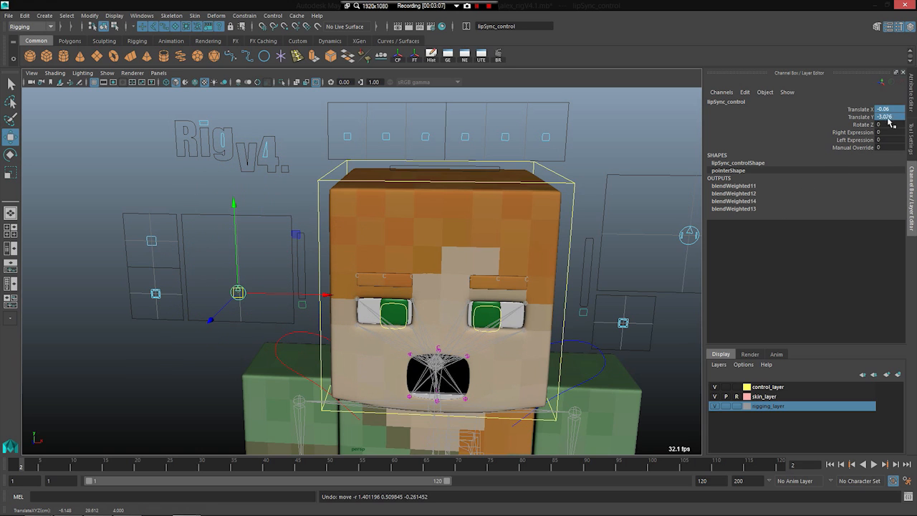
text(0)
key(Return)
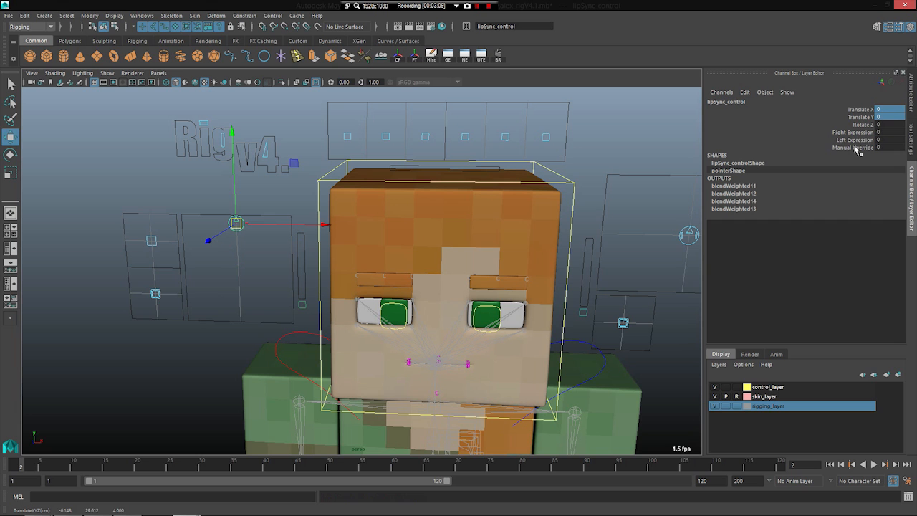
Step: Set the lip-sync control's Manual Override to 1 to show the individual mouth controls
click(857, 148)
alt+drag(364, 353, 317, 342)
alt+middle_drag(264, 379, 274, 298)
scroll(248, 246, up, 4)
alt+middle_drag(276, 260, 306, 277)
scroll(264, 254, up, 4)
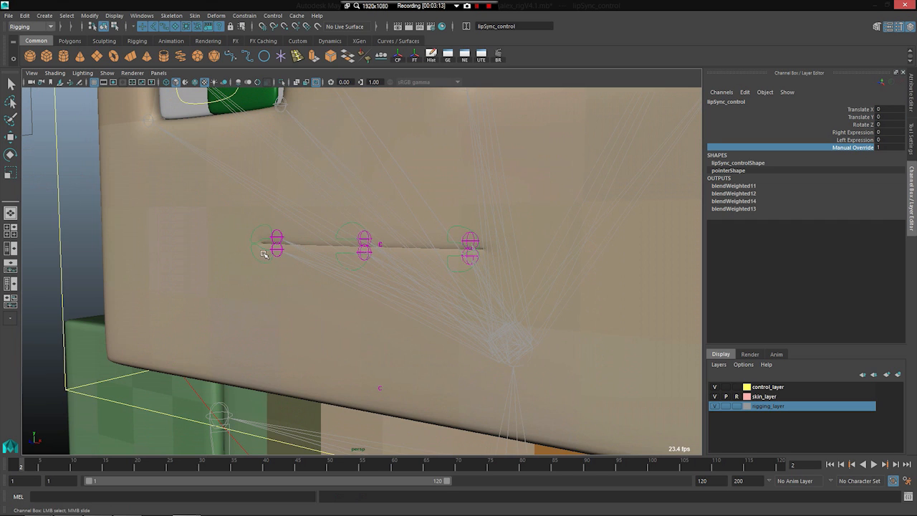
Step: Try moving the mouthOverride_downR control at the mouth corner, and undo the move
click(261, 247)
key(w)
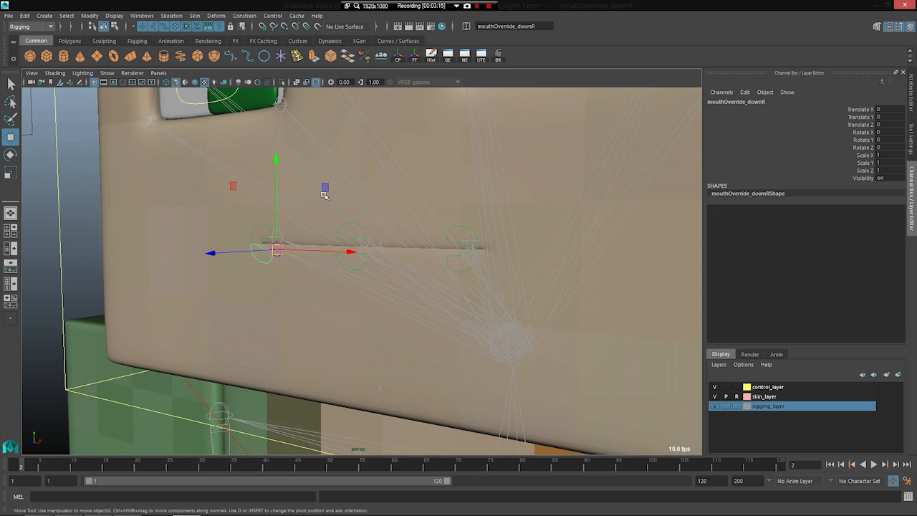
middle_drag(326, 190, 320, 254)
key(ctrl+z)
Step: Select the pupil control in the large box beside the face, try moving it downwards, and undo the move
scroll(281, 301, down, 3)
scroll(287, 303, down, 3)
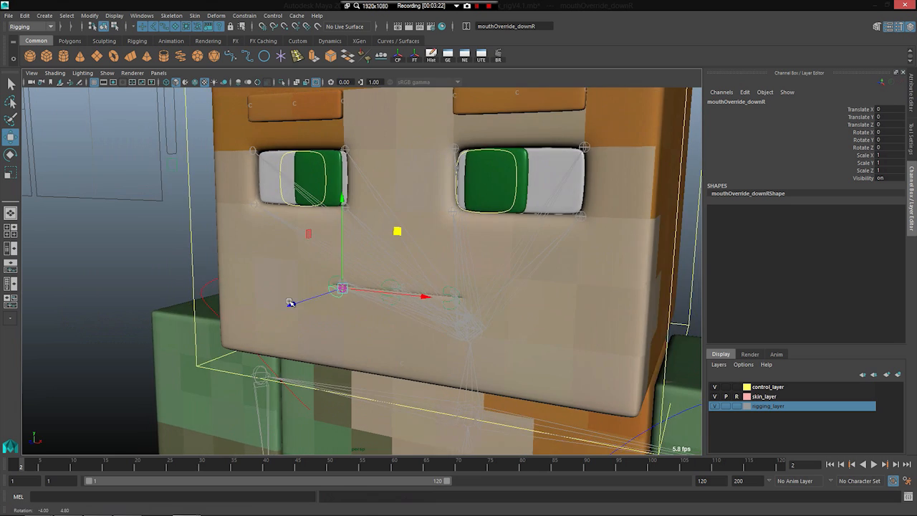
scroll(381, 270, up, 5)
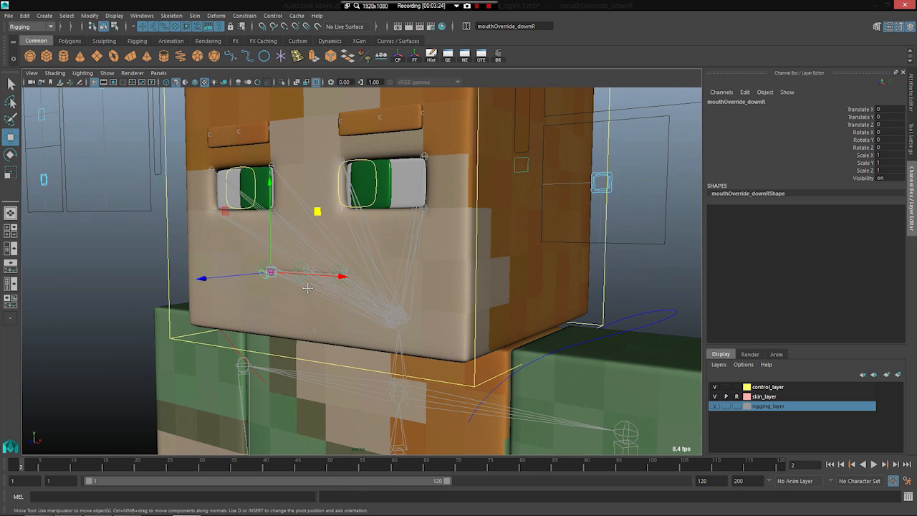
alt+drag(326, 302, 337, 311)
click(560, 180)
click(563, 176)
scroll(587, 164, down, 3)
drag(531, 109, 530, 160)
key(ctrl+z)
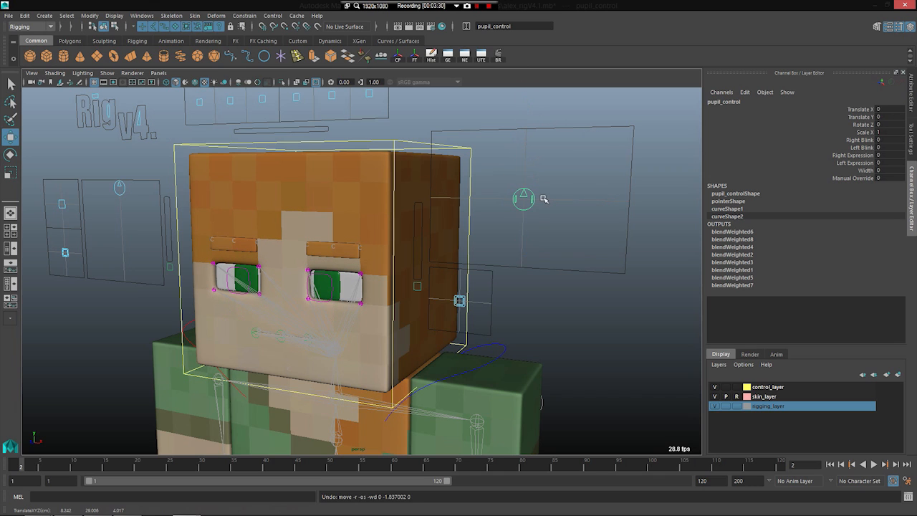
Step: Try the pupil control's Left Blink at -5 and its Right Expression and Left Expression at -10
drag(836, 150, 844, 165)
middle_drag(648, 253, 540, 265)
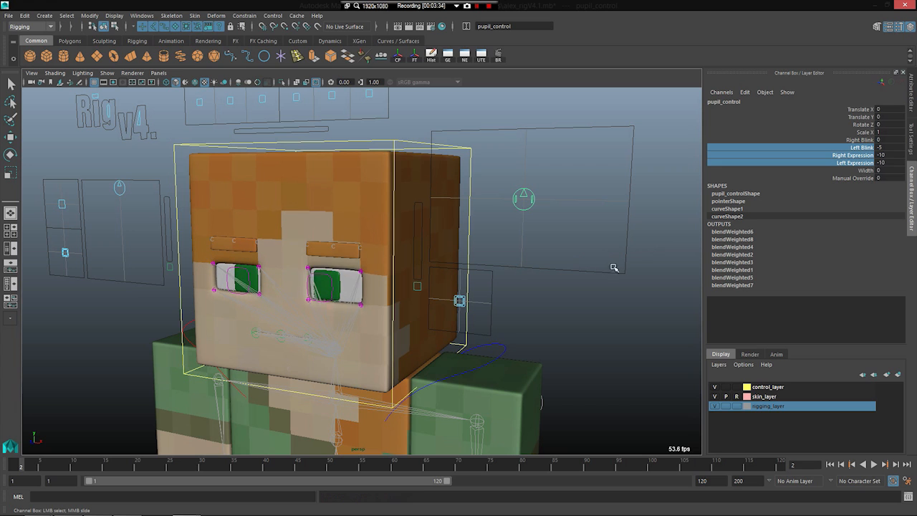
key(w)
scroll(494, 193, up, 3)
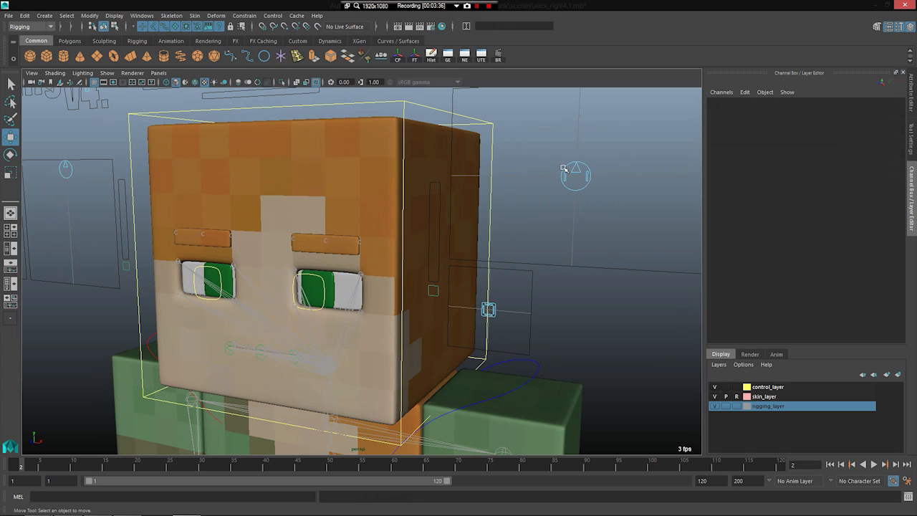
scroll(556, 172, down, 2)
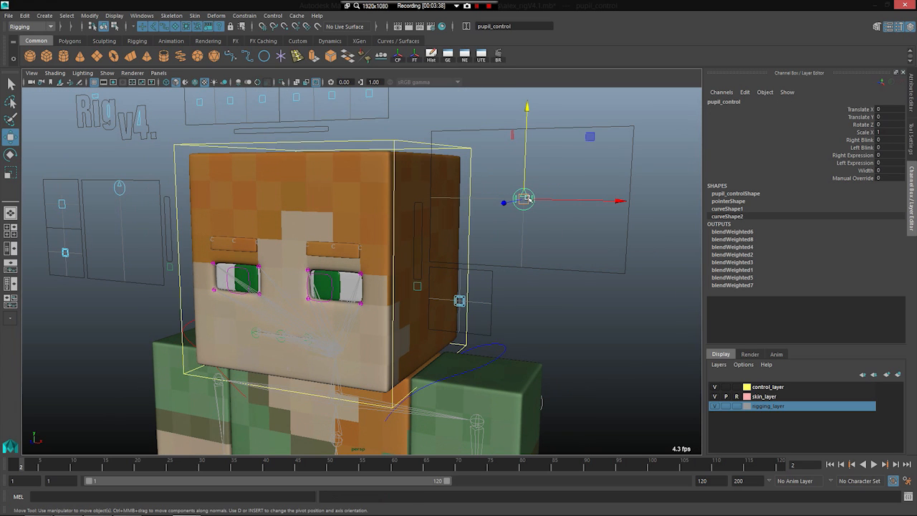
Step: Move the pupil control to Translate X about -0.08 and Translate Y about -0.73
drag(525, 199, 504, 231)
alt+drag(308, 260, 534, 348)
scroll(321, 263, down, 6)
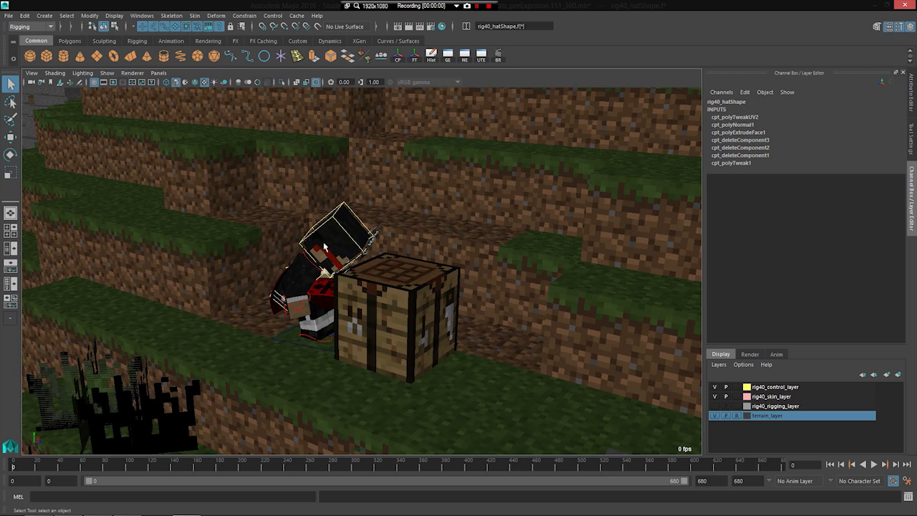
Step: Examine the posed character leaning over beside the crafting table in the terrain scene from several angles
alt+drag(306, 280, 246, 314)
scroll(245, 314, down, 3)
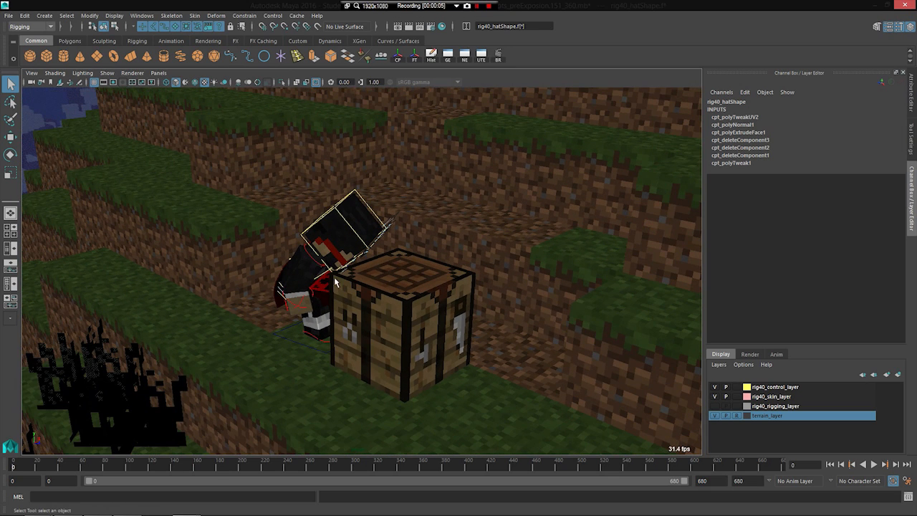
alt+drag(268, 229, 315, 233)
scroll(273, 251, up, 3)
alt+middle_drag(274, 251, 314, 265)
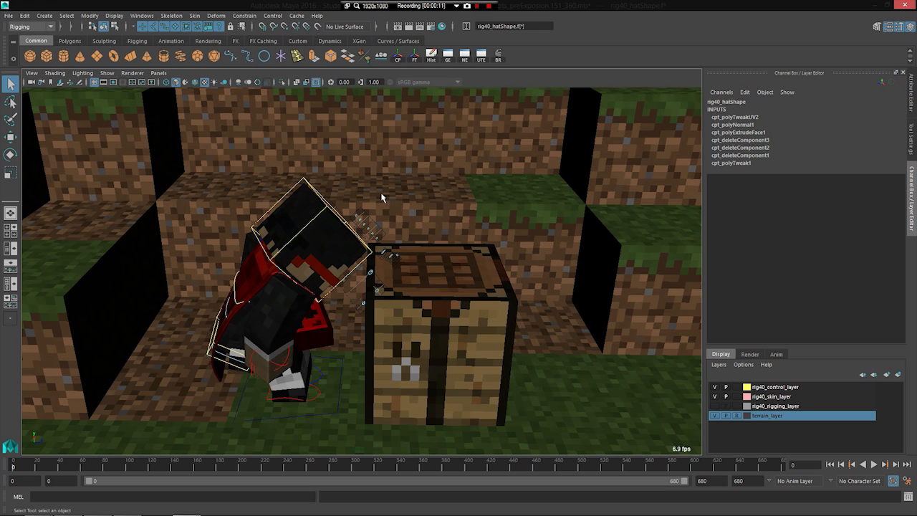
alt+drag(420, 324, 394, 307)
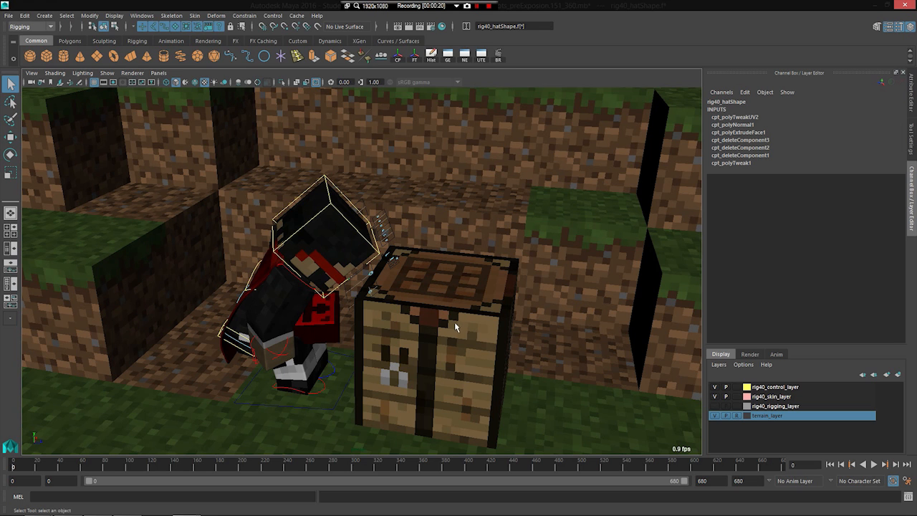
alt+drag(455, 323, 393, 293)
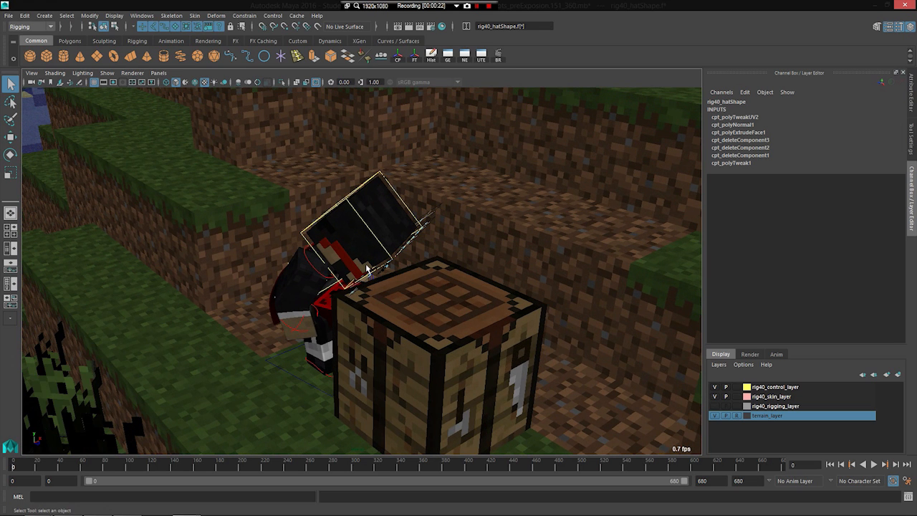
alt+drag(345, 340, 359, 245)
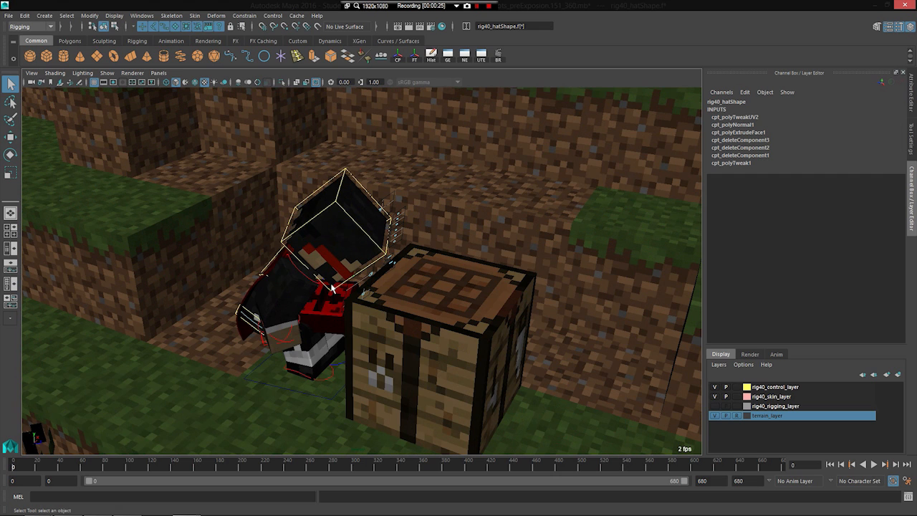
alt+drag(281, 288, 240, 293)
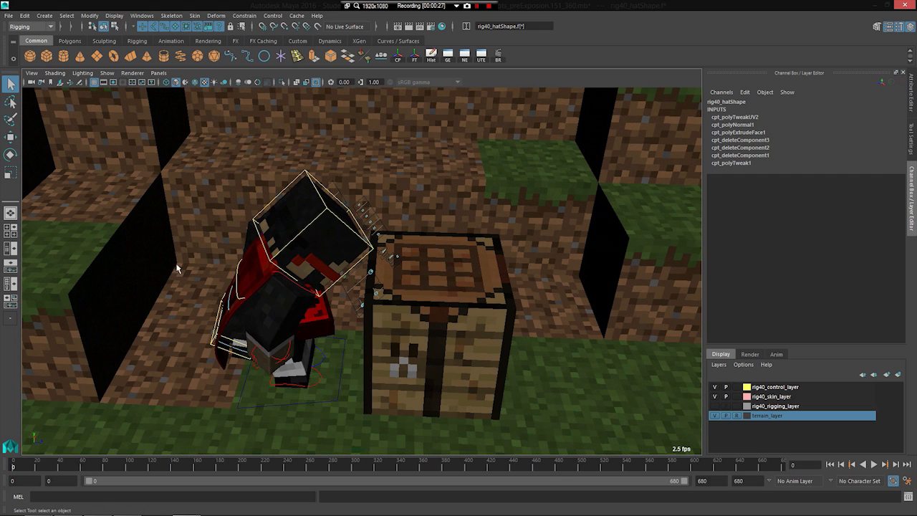
Step: Play the opening frames of the animation from frame 0 while viewing the character beside the crafting table from the side
scroll(213, 312, up, 3)
alt+middle_drag(233, 310, 304, 312)
alt+drag(305, 312, 240, 316)
scroll(240, 317, down, 3)
click(54, 465)
drag(76, 467, 20, 475)
key(alt+v)
alt+drag(151, 377, 184, 377)
key(alt+v)
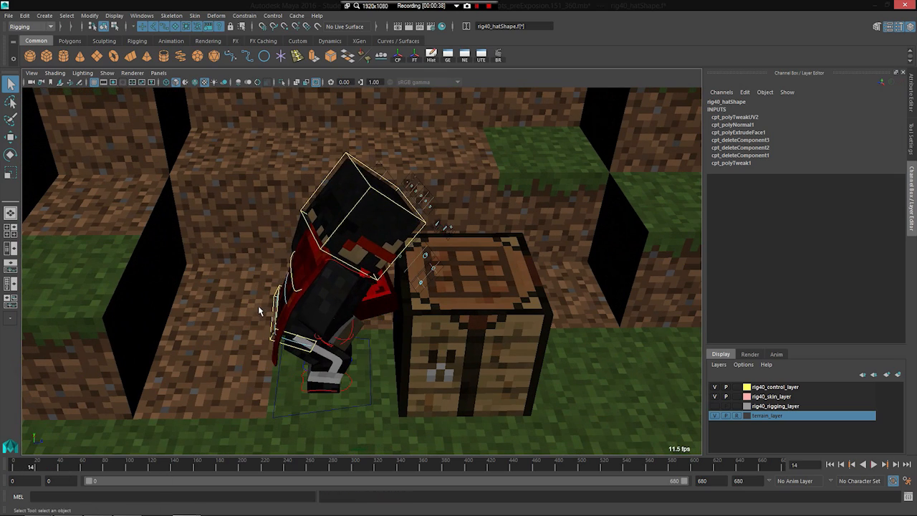
Step: Review the character's crouched motion through frame 62, select the right arm mesh and play the animation to frame 88
alt+drag(194, 330, 245, 327)
key(alt+v)
key(alt+v)
alt+drag(276, 338, 328, 327)
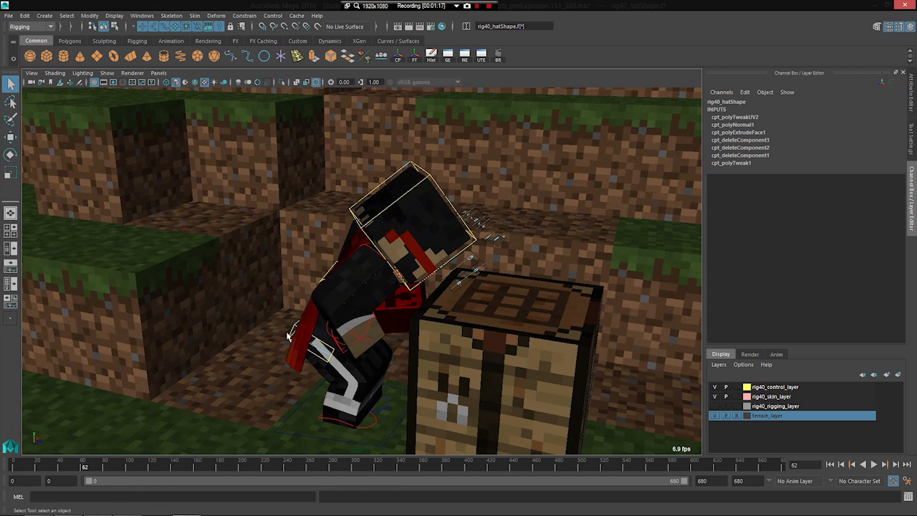
click(298, 347)
click(326, 307)
alt+drag(379, 354, 302, 392)
key(alt+v)
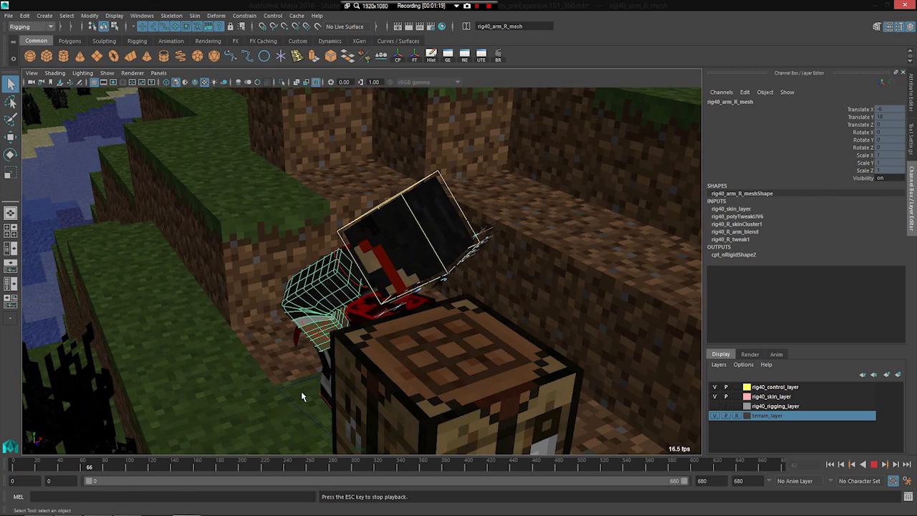
key(Escape)
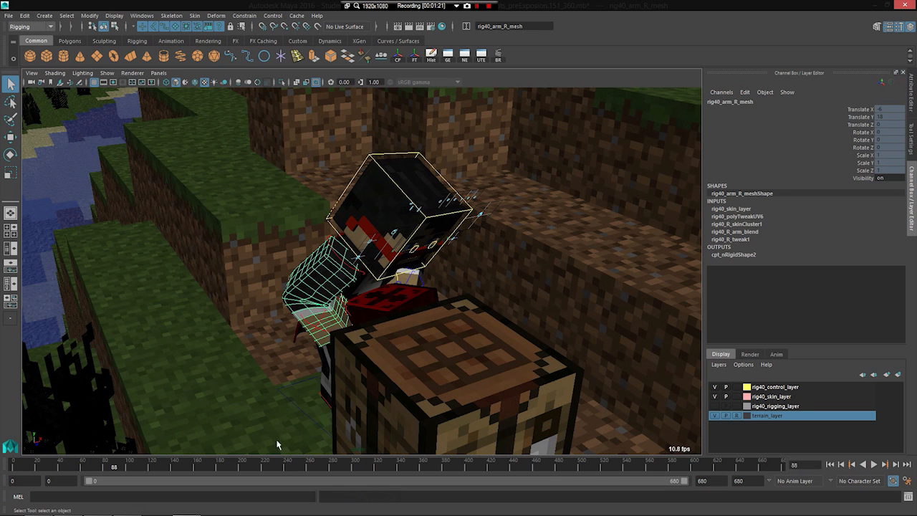
Step: Set the timeline's playback speed to Play Every Frame, Free and play a stretch from about frame 105
right_click(151, 468)
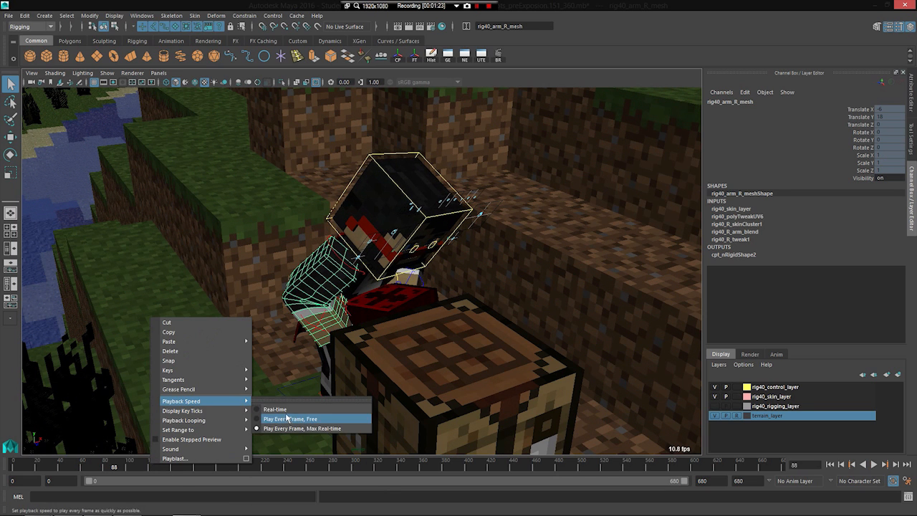
click(315, 420)
click(133, 465)
key(alt+v)
alt+drag(346, 397, 327, 394)
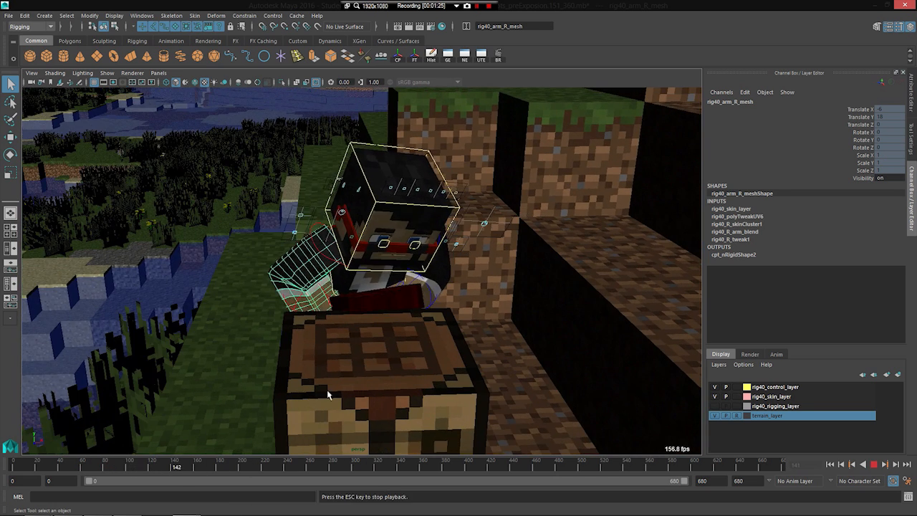
key(Escape)
Step: Play the animation up to frame 177 from a close front view and select the divisionSigil block on the crafting table
click(186, 285)
key(alt+v)
scroll(383, 362, up, 3)
alt+drag(382, 362, 405, 331)
key(alt+v)
click(407, 331)
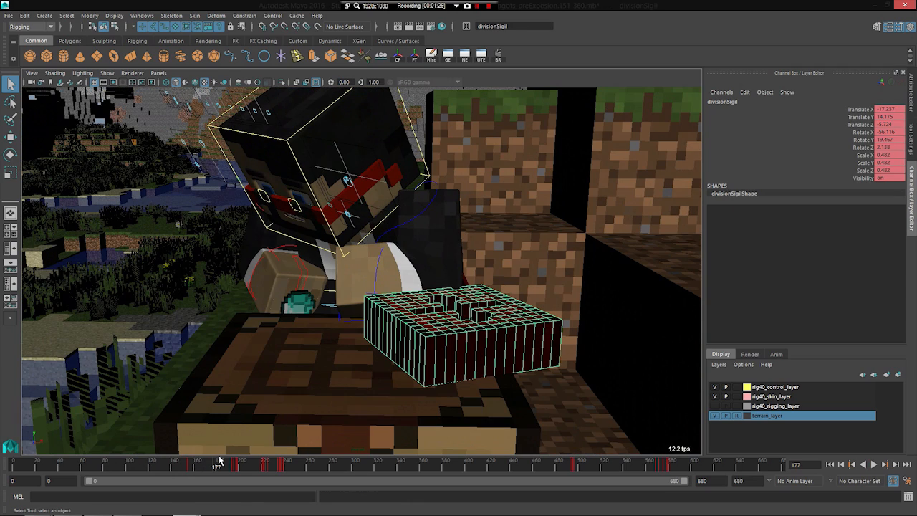
Step: Review the hands placing items on the divisionSigil block by replaying the animation from about frame 200
drag(231, 466, 246, 467)
key(alt+v)
alt+middle_drag(449, 323, 354, 308)
alt+drag(352, 331, 362, 330)
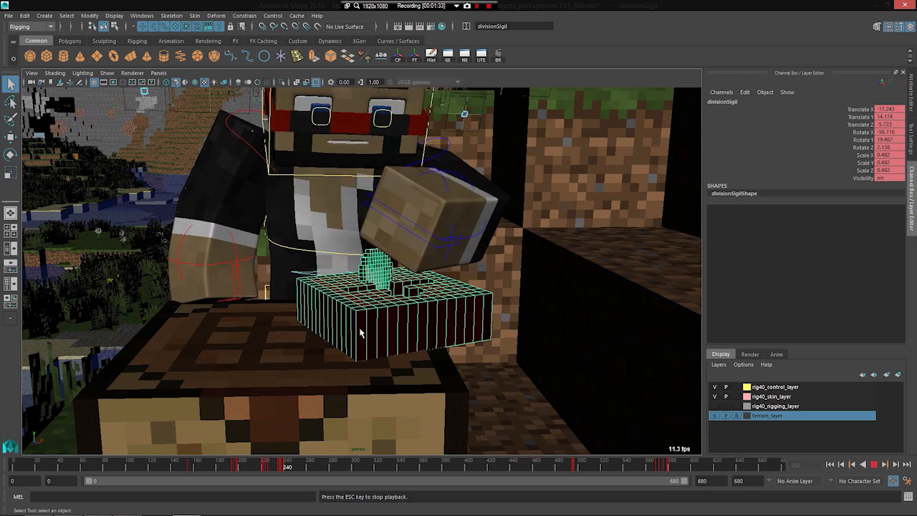
key(Escape)
drag(253, 471, 242, 468)
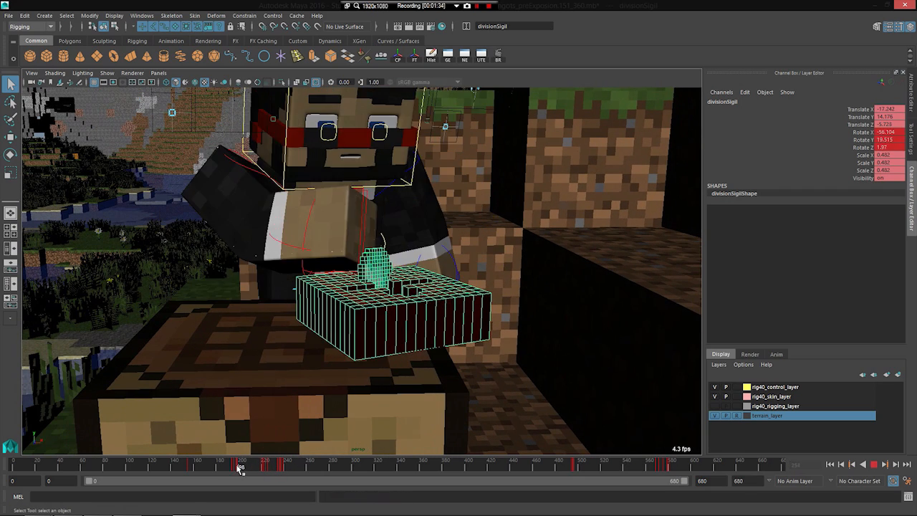
key(alt+v)
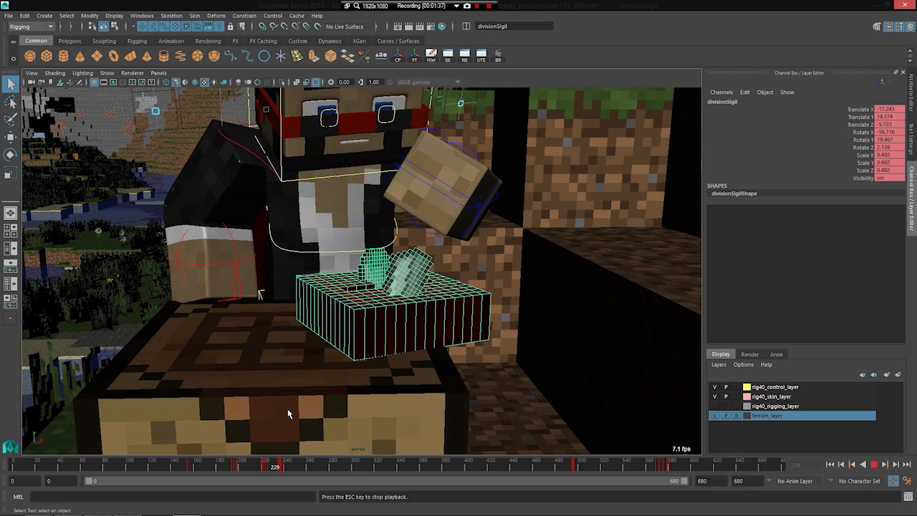
key(Escape)
alt+drag(288, 413, 354, 332)
Step: Go to frame 237 and step back and forth through the divisionSigil block's keyframes
drag(206, 470, 283, 467)
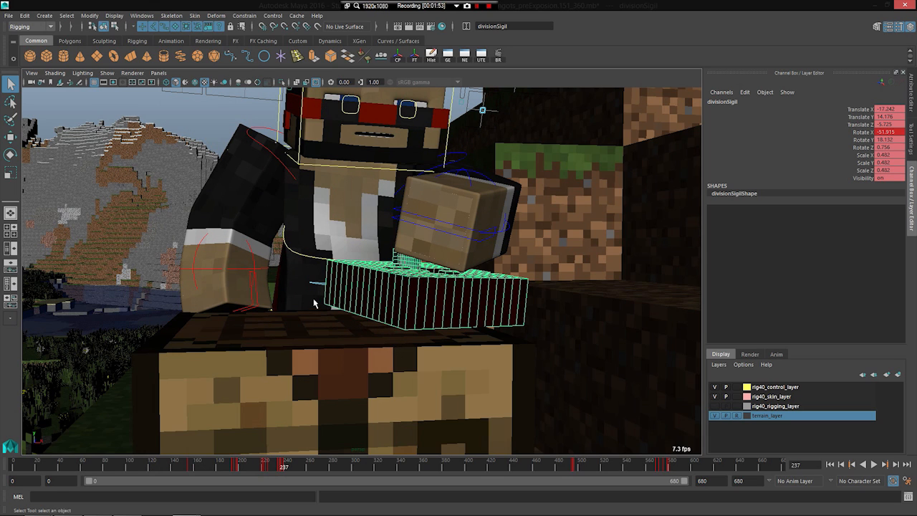
key(comma)
key(comma)
key(period)
key(period)
Step: Play the animation from about frame 497 to the sigil's fall, stopping at frame 578
drag(301, 481, 580, 464)
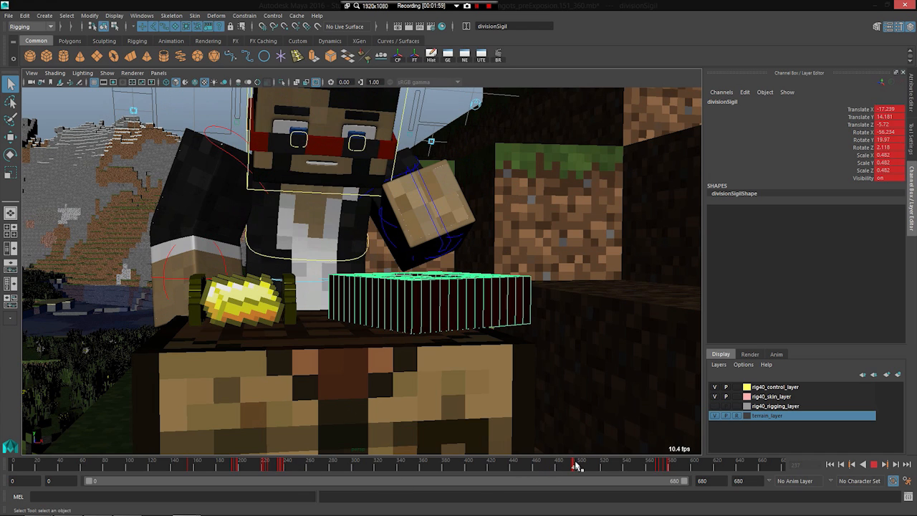
key(alt+v)
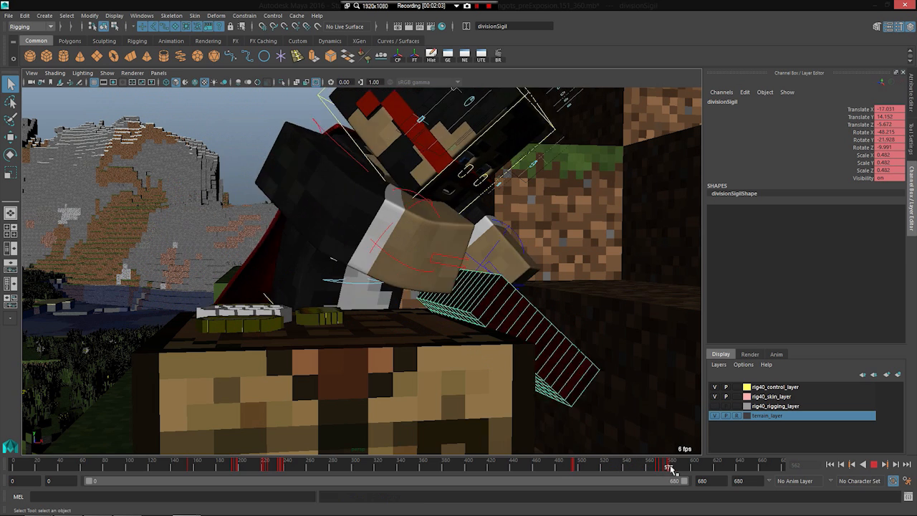
key(Escape)
key(alt+comma)
key(alt+comma)
key(alt+comma)
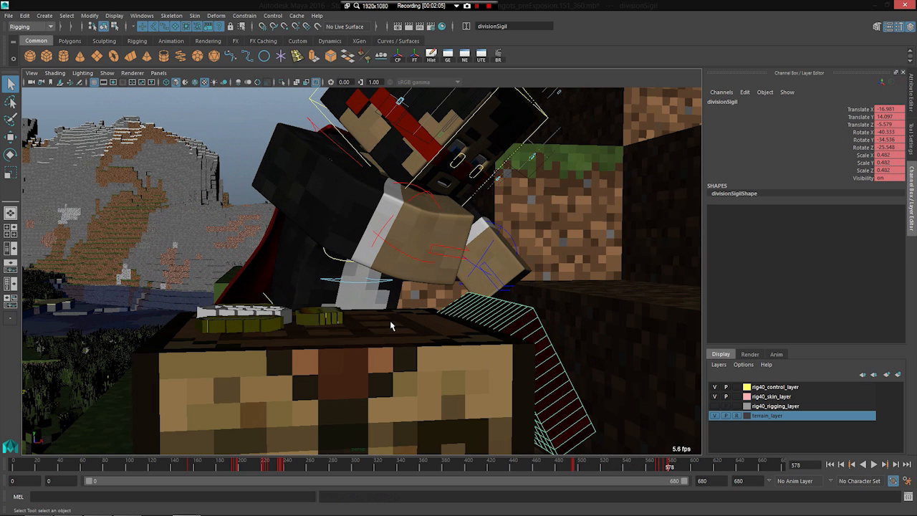
Step: Examine the sigil being knocked off the table frame by frame around frame 578, and play on to frame 592
alt+drag(391, 326, 364, 428)
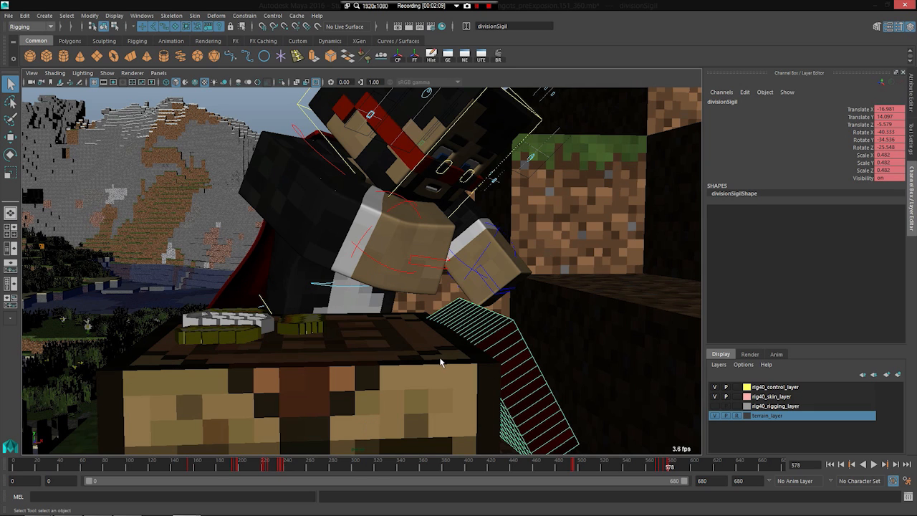
key(alt+period)
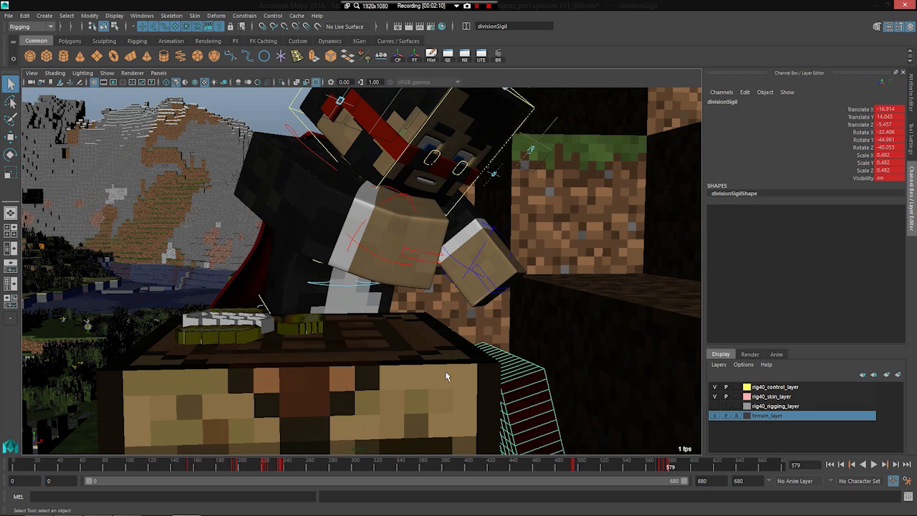
key(alt+comma)
key(alt+comma)
key(alt+comma)
key(alt+comma)
mouse_move(659, 467)
mouse_down()
mouse_move(650, 468)
mouse_move(681, 467)
mouse_move(664, 473)
mouse_up()
key(alt+v)
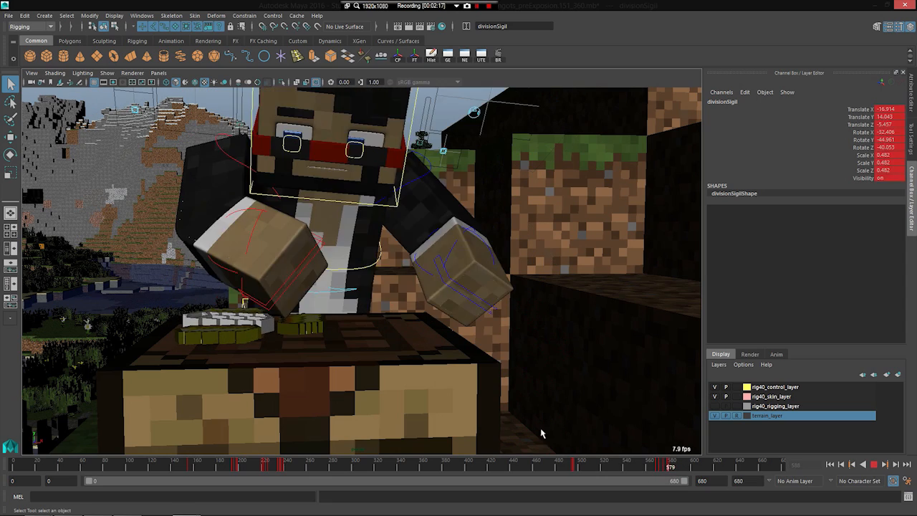
alt+drag(267, 335, 289, 364)
scroll(289, 364, down, 2)
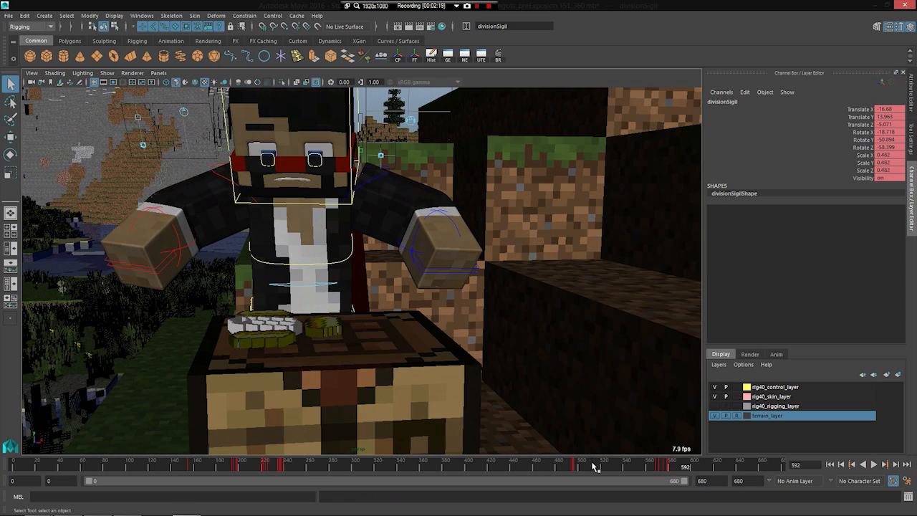
Step: Return to the divisionSigil block's keyframe at frame 497 and deselect the block
click(594, 467)
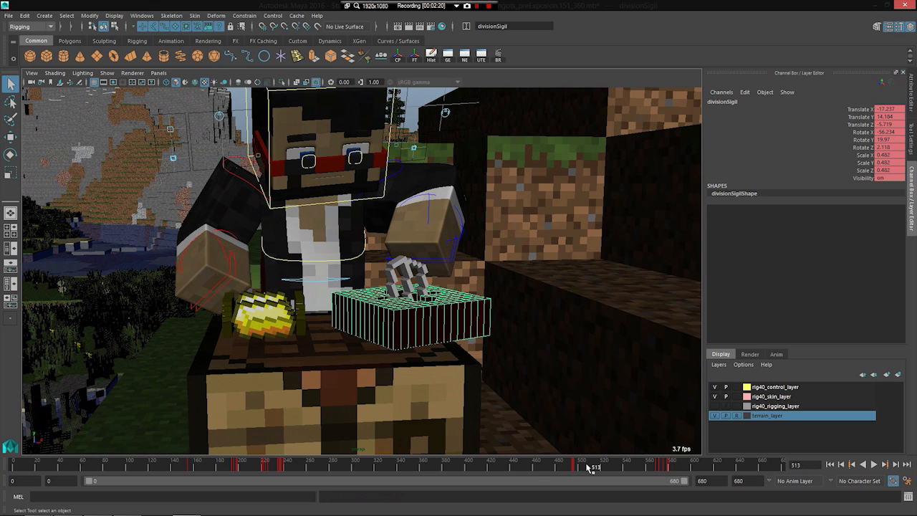
key(comma)
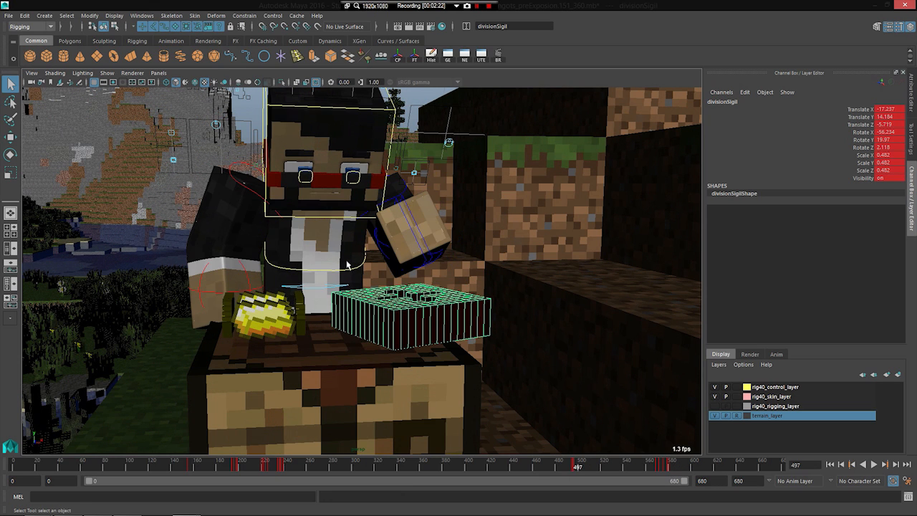
click(247, 115)
Step: Play the animation from about frame 496 through the hand lowering the grey piece, viewing it from another angle
mouse_move(575, 471)
mouse_down()
mouse_move(492, 471)
mouse_move(582, 470)
mouse_up()
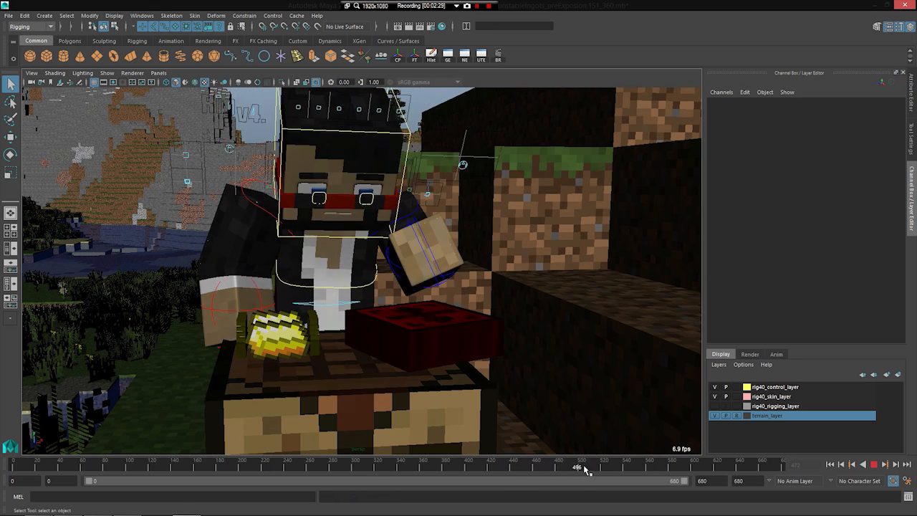
key(alt+v)
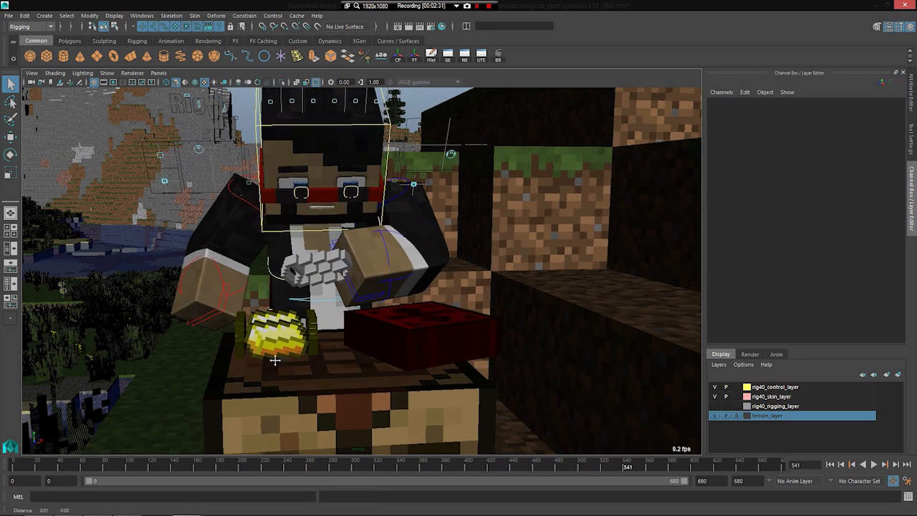
alt+middle_drag(245, 360, 295, 354)
key(alt+v)
key(alt+v)
Step: Step frame by frame around frame 567 to check the scattered pieces on the table, and go back to frame 551
key(alt+comma)
key(alt+comma)
key(alt+comma)
key(alt+comma)
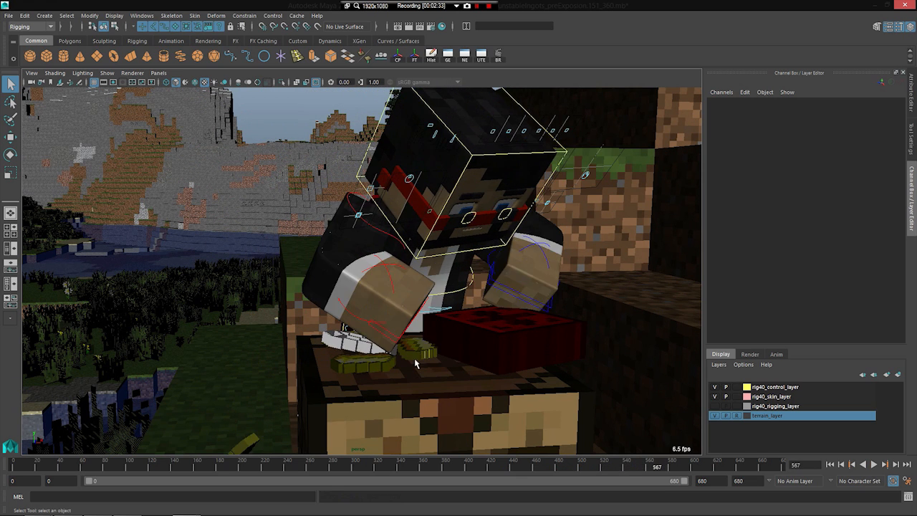
key(alt+comma)
key(alt+comma)
key(alt+comma)
click(636, 468)
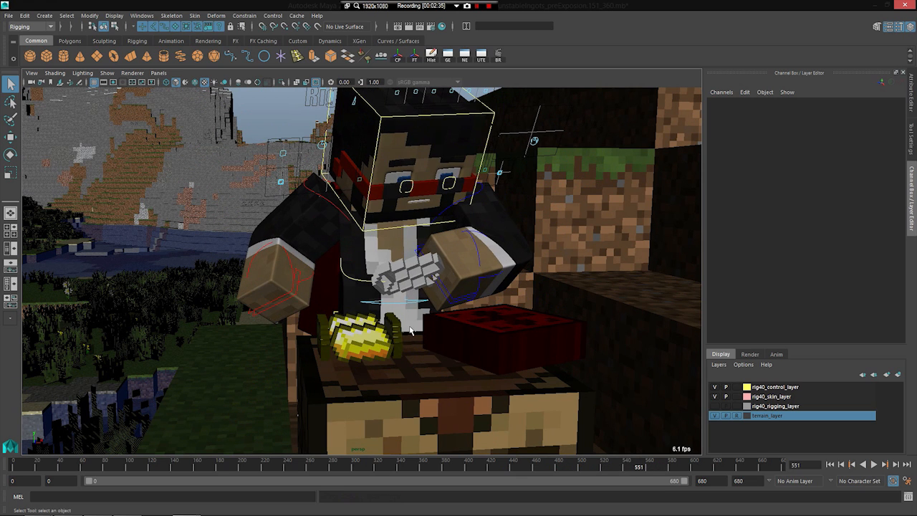
Step: Replay the grey piece striking the gold item from frame 551 and step backwards frame by frame to frame 554
key(alt+v)
key(alt+v)
key(alt+comma)
key(alt+comma)
key(alt+comma)
key(alt+comma)
key(alt+comma)
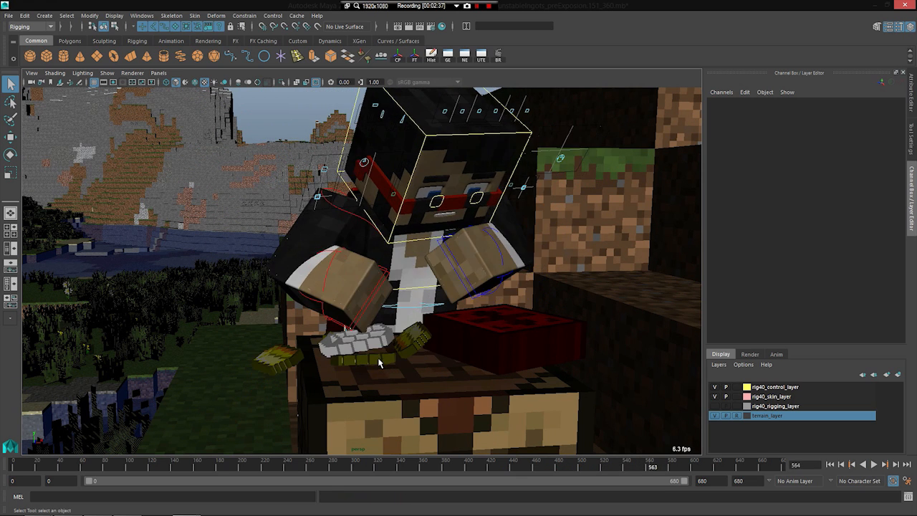
key(alt+comma)
key(alt+comma)
key(alt+comma)
key(alt+comma)
key(alt+comma)
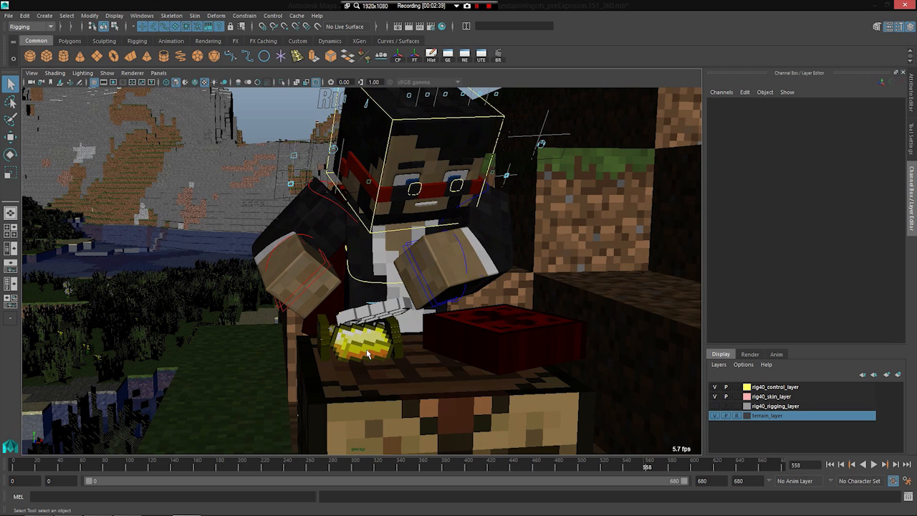
key(alt+comma)
key(alt+comma)
key(alt+comma)
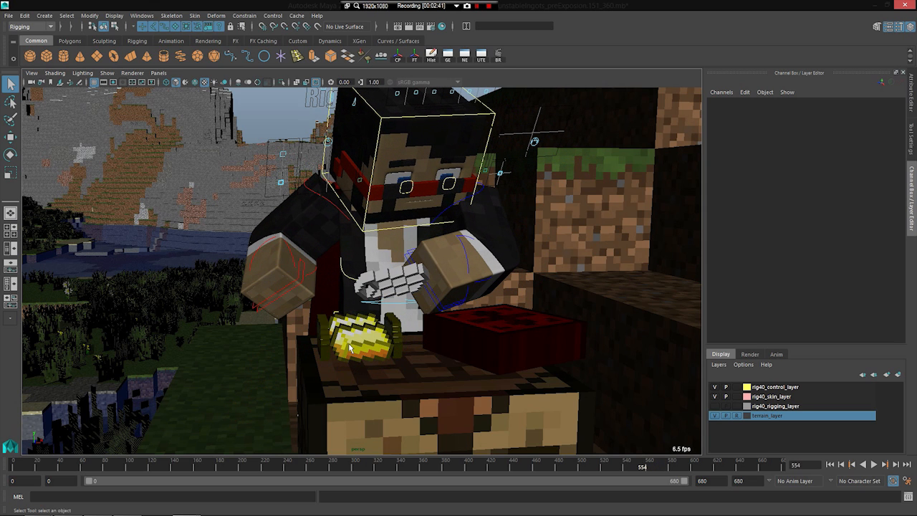
Step: Step back and forth around frame 555 to examine the grey piece meeting the gold item
key(alt+period)
key(alt+period)
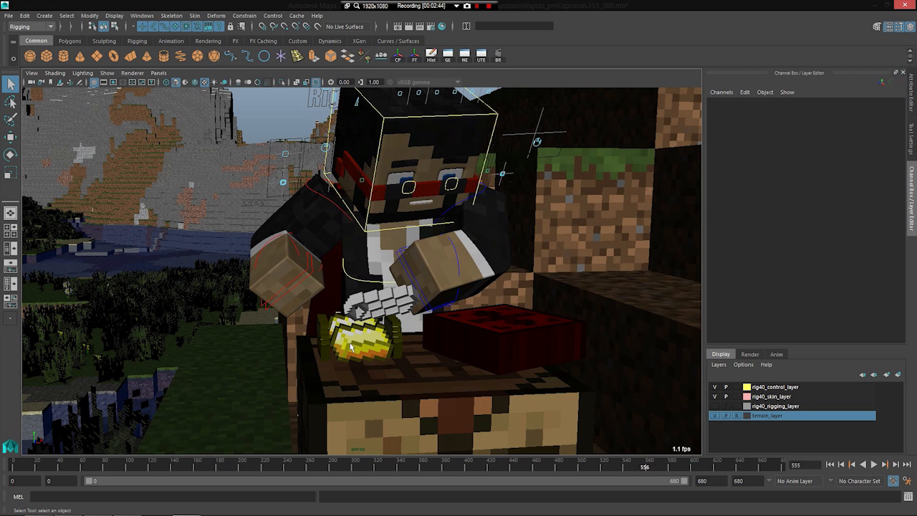
click(639, 466)
key(alt+period)
key(alt+comma)
key(alt+comma)
Step: View the gold item close up and step forward frame by frame from frame 555 to frame 563
key(alt+period)
key(alt+period)
alt+right_drag(327, 335, 365, 384)
key(alt+period)
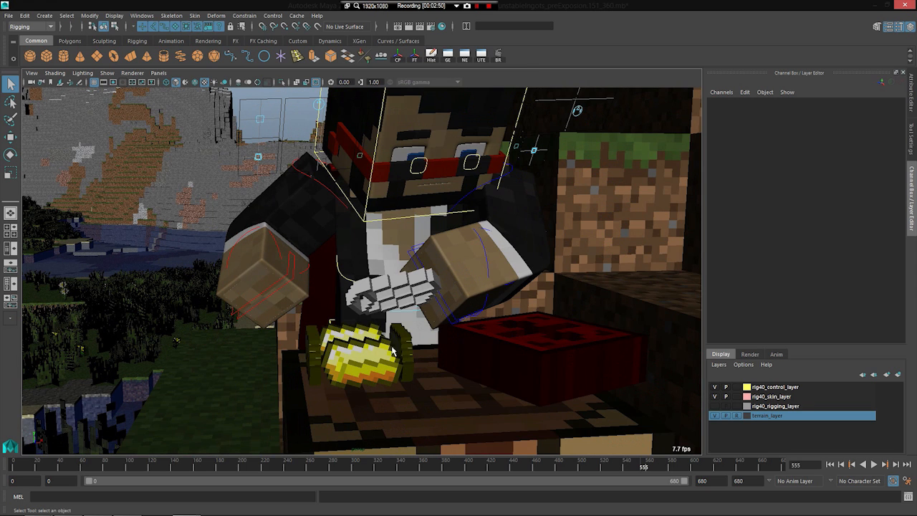
key(alt+period)
key(alt+period)
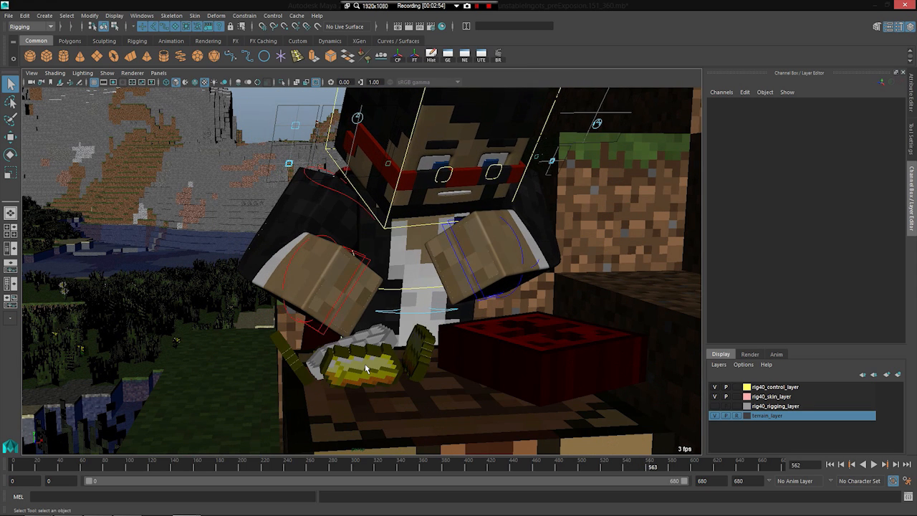
Step: Examine the broken pieces and the pushed sigil on the crafting table from several angles up to frame 577
scroll(365, 365, down, 3)
alt+drag(364, 365, 319, 359)
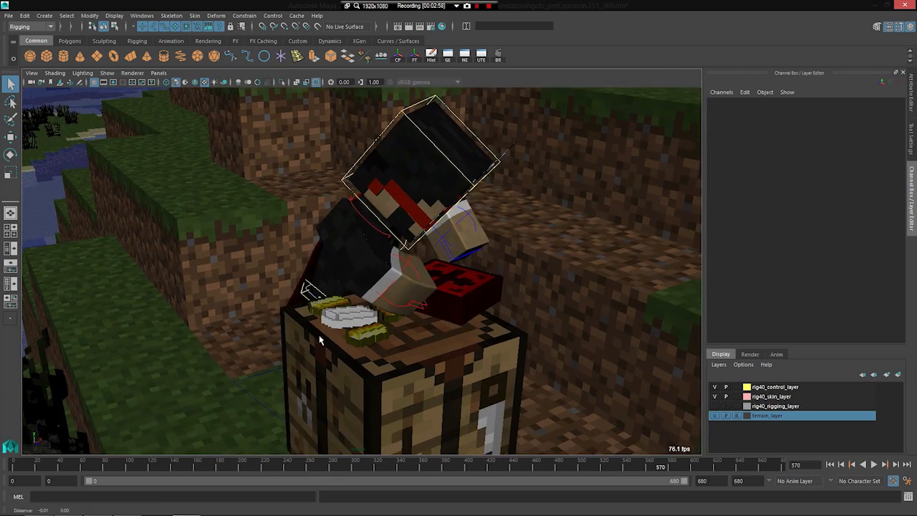
scroll(296, 351, up, 5)
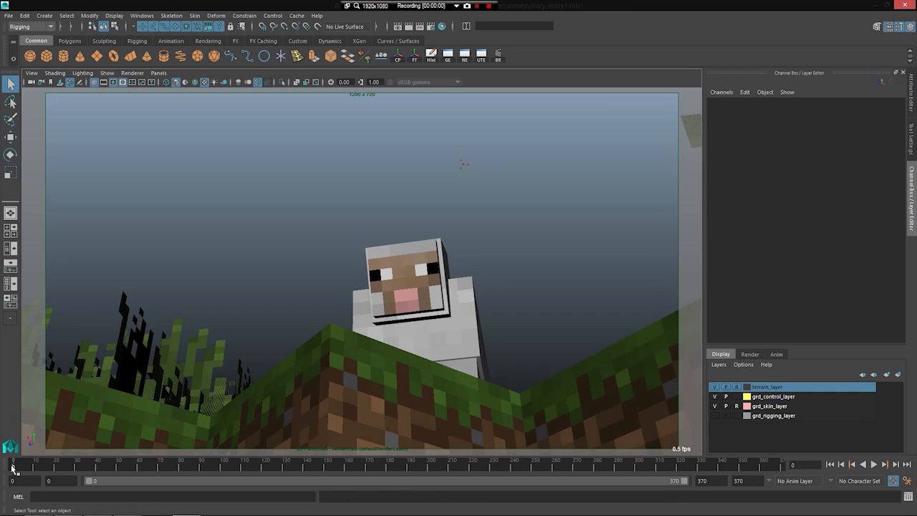
Step: Scrub through the opening of the sheep scene, select the sheep and go to frame 21
drag(11, 466, 31, 467)
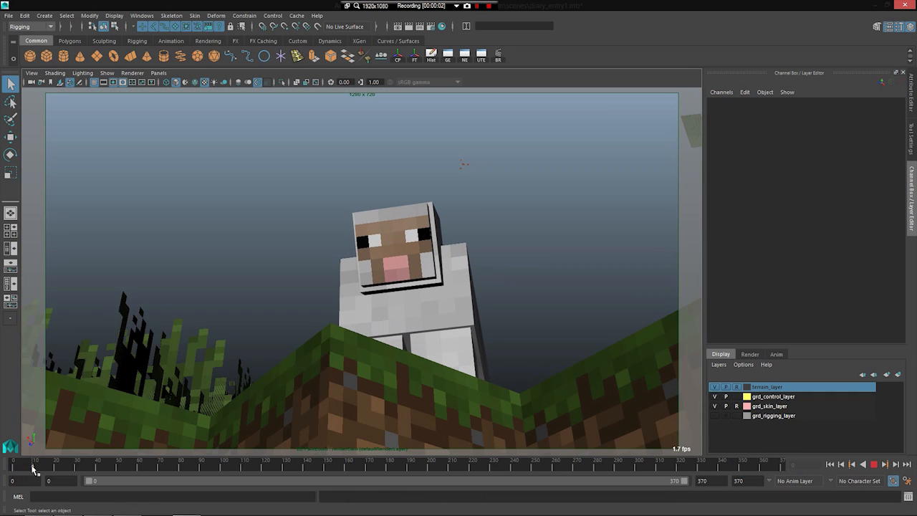
click(457, 333)
drag(52, 464, 57, 464)
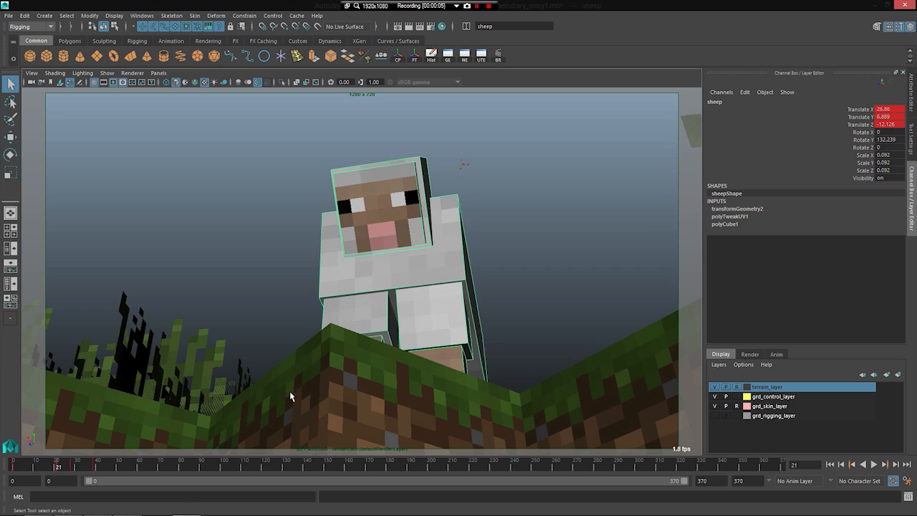
Step: Review the selected sheep's hop by scrubbing to frame 19 and playing the animation from there
click(436, 328)
click(360, 261)
mouse_move(55, 467)
mouse_down()
mouse_move(12, 470)
mouse_move(54, 465)
mouse_up()
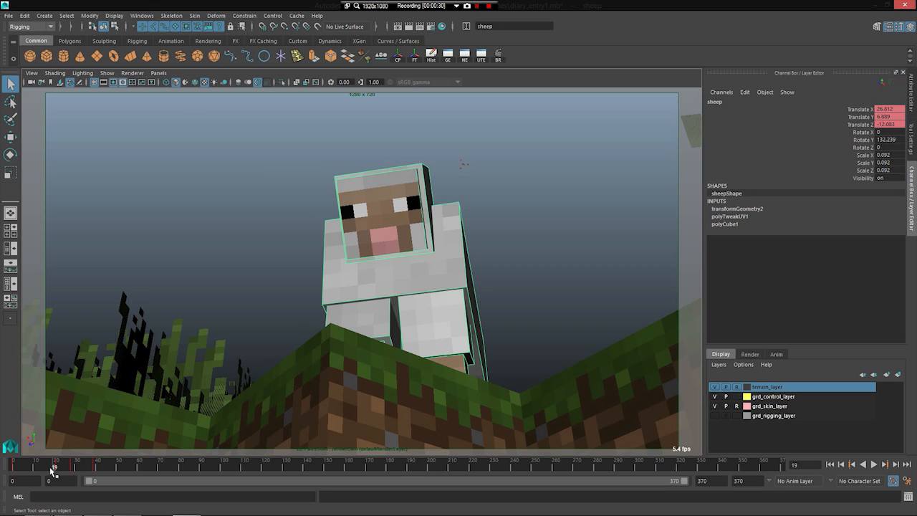
key(alt+v)
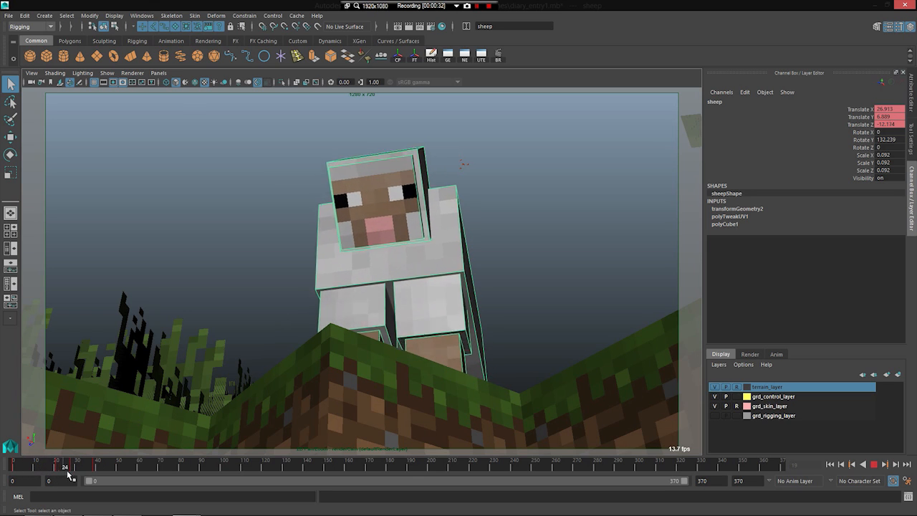
Step: Select the sheep's front leg pieces and replay the hop from about frame 24
click(459, 352)
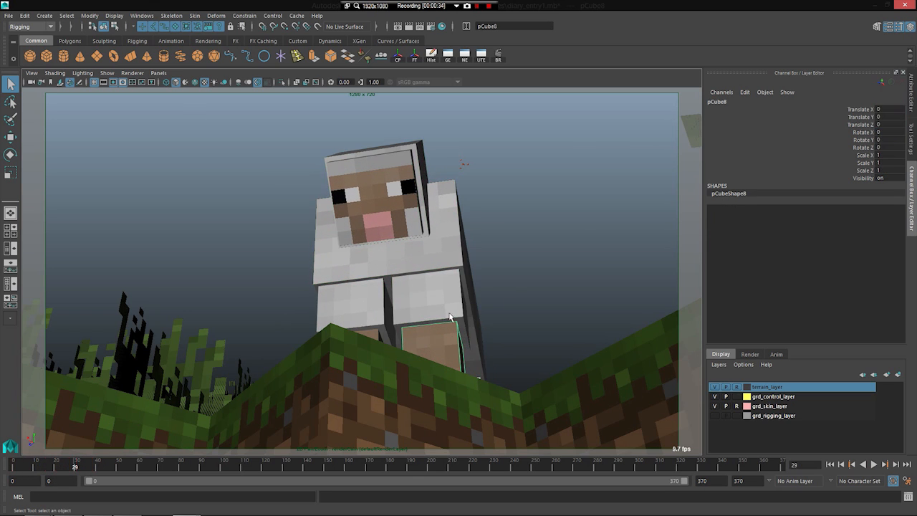
click(450, 313)
mouse_move(67, 469)
mouse_down()
mouse_move(36, 469)
mouse_move(64, 470)
mouse_up()
key(alt+v)
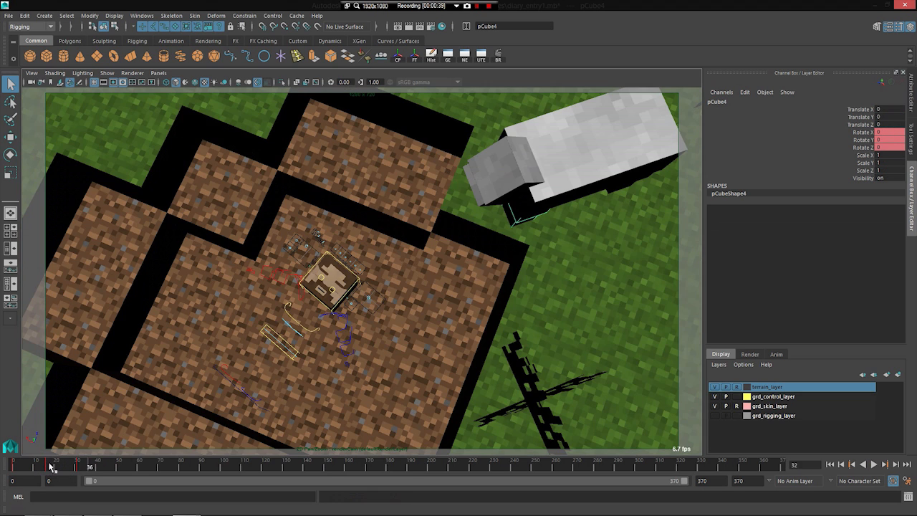
Step: Play the camera view of the character in the dirt pit from frame 58 and scrub through the face and sheep close-ups
key(Escape)
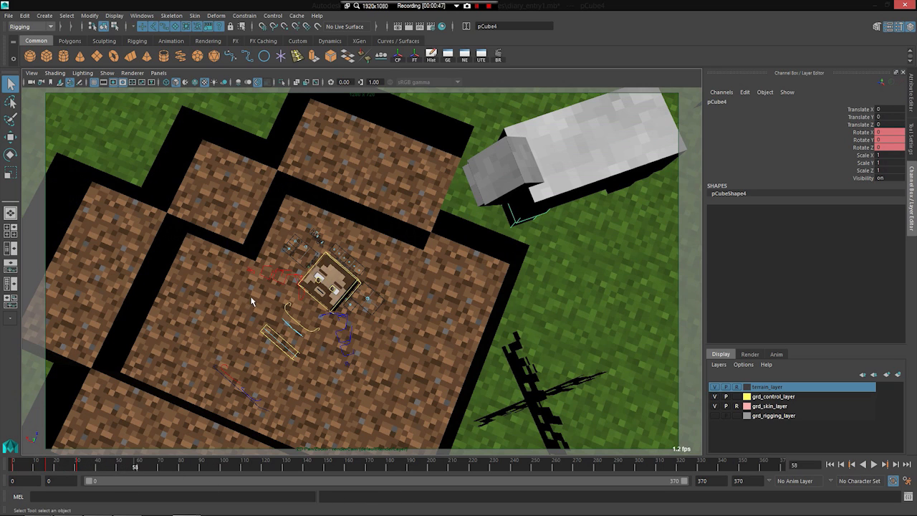
key(alt+v)
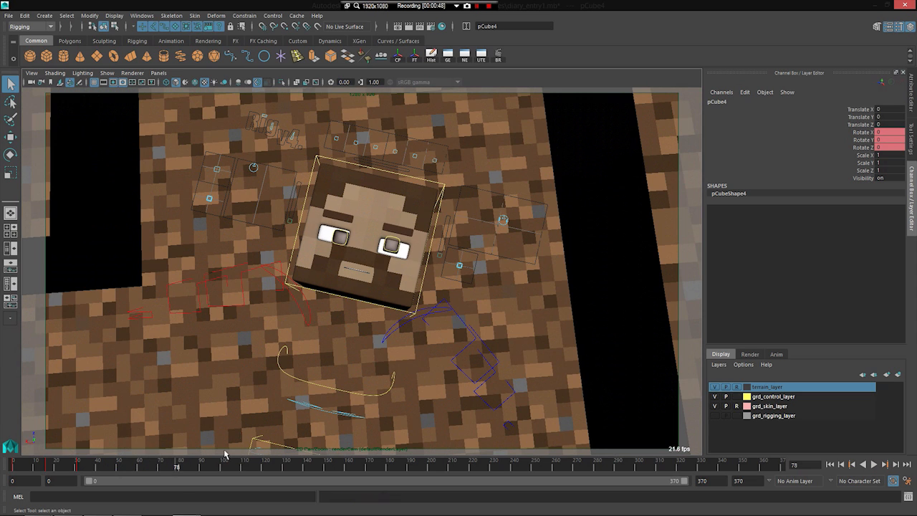
drag(196, 470, 384, 466)
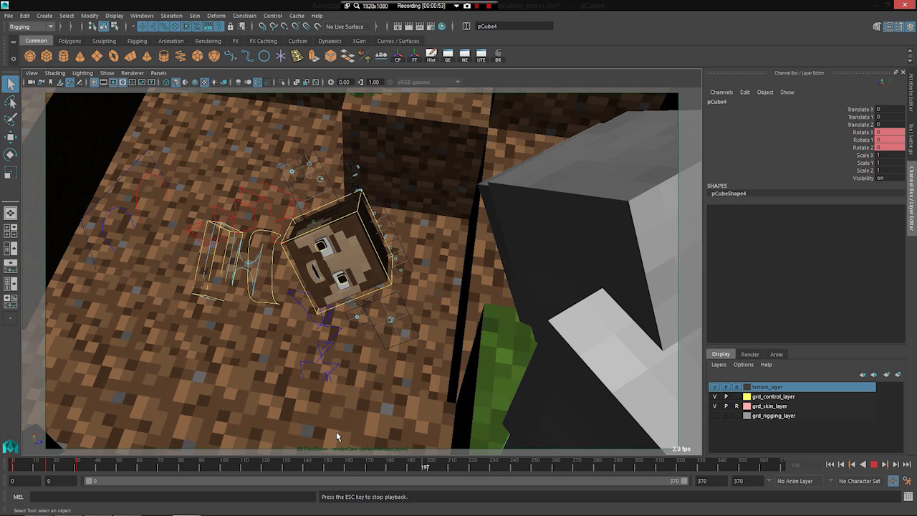
drag(451, 465, 100, 505)
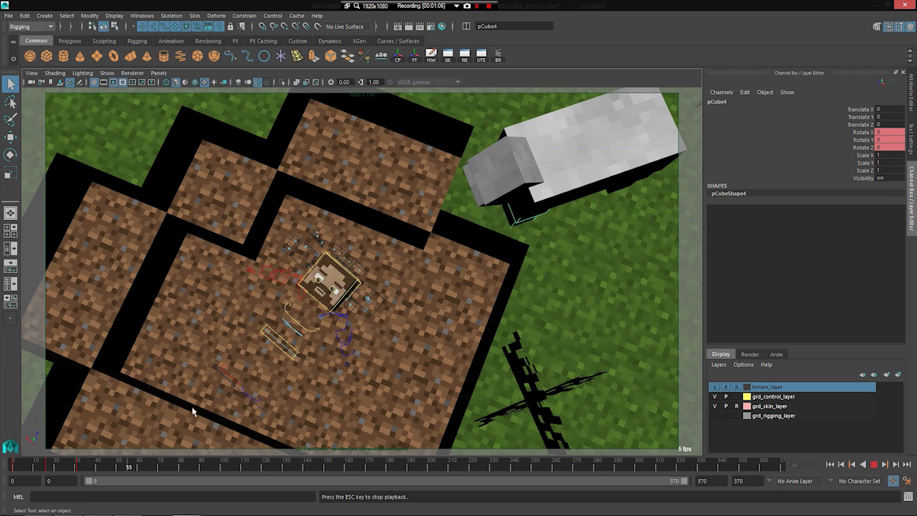
Step: Replay the overhead shot and the cut to the character's face from several earlier frames around frame 50
key(Escape)
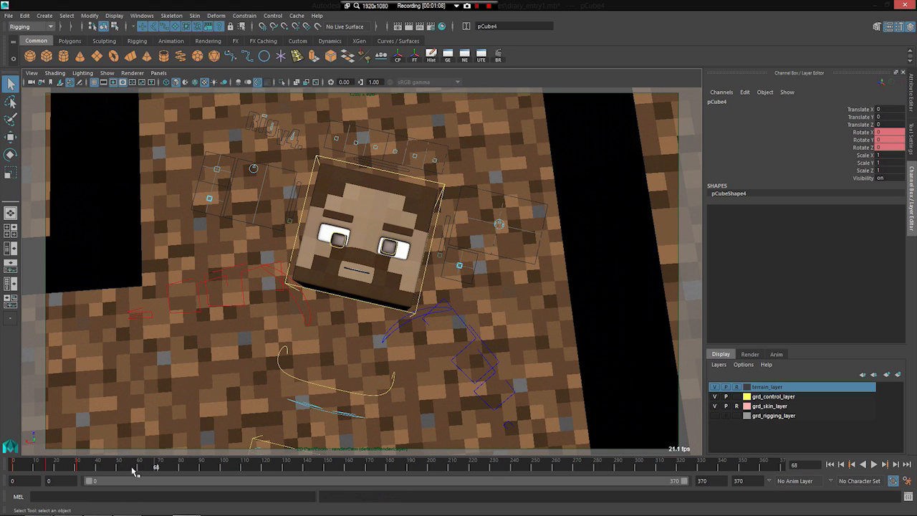
drag(134, 471, 113, 470)
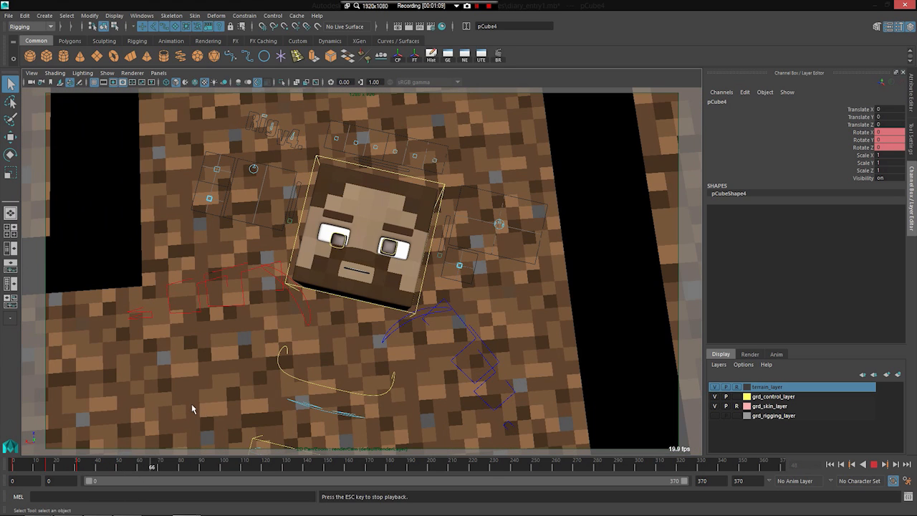
key(Escape)
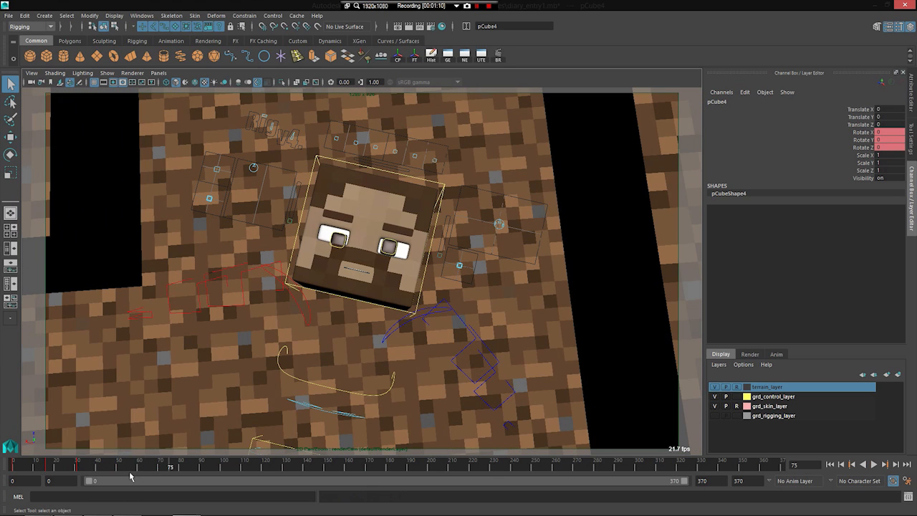
drag(111, 467, 88, 468)
key(alt+v)
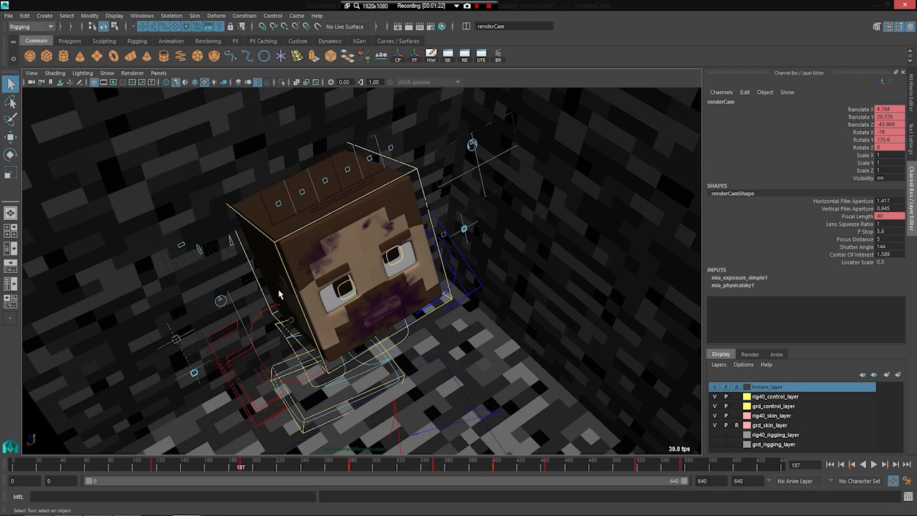
Step: Play the stained-face character's animation in the stone pit from frame 187 to frame 238 while viewing it from different angles
key(alt+v)
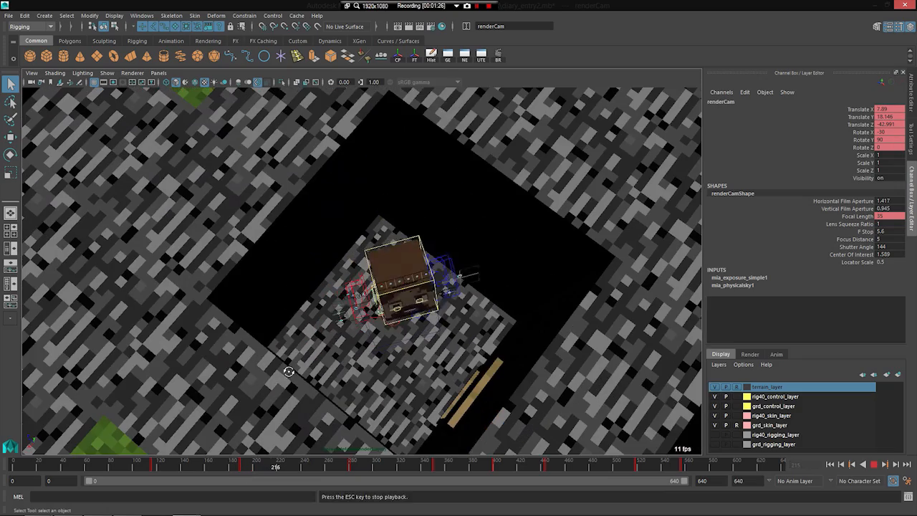
alt+drag(289, 371, 351, 321)
key(alt+v)
alt+right_drag(332, 334, 412, 312)
key(space)
key(space)
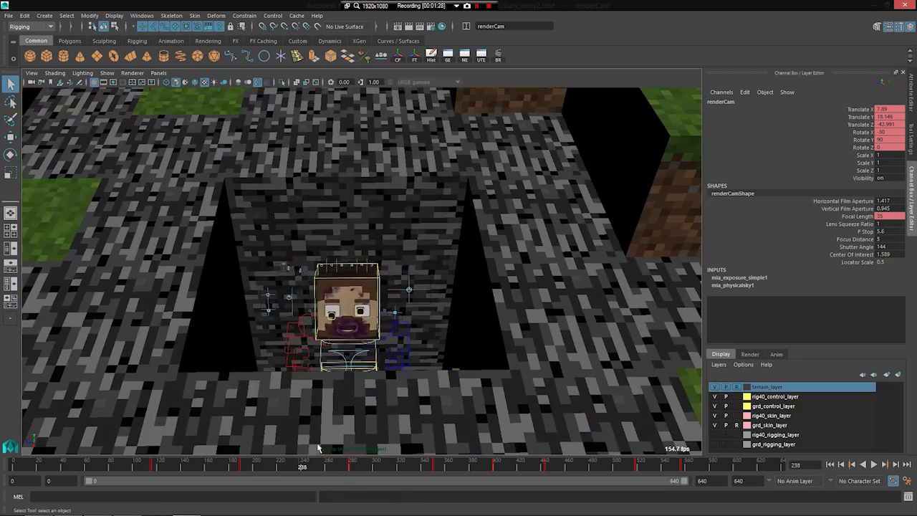
Step: Scrub back to frame 223 and examine the character in the stone pit from several angles, playing briefly
drag(290, 465, 282, 463)
alt+drag(272, 389, 385, 361)
alt+right_drag(384, 361, 344, 342)
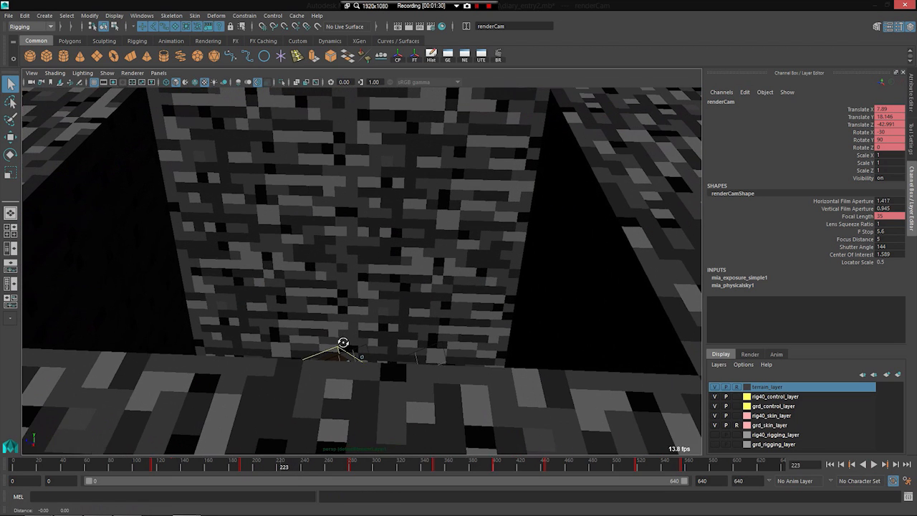
alt+drag(344, 341, 352, 326)
alt+right_drag(352, 326, 336, 297)
key(alt+v)
Step: Play the scene with the orange-clad character at the pit past frame 268 and view it from other angles
key(alt+v)
alt+drag(328, 272, 326, 348)
click(248, 462)
key(alt+v)
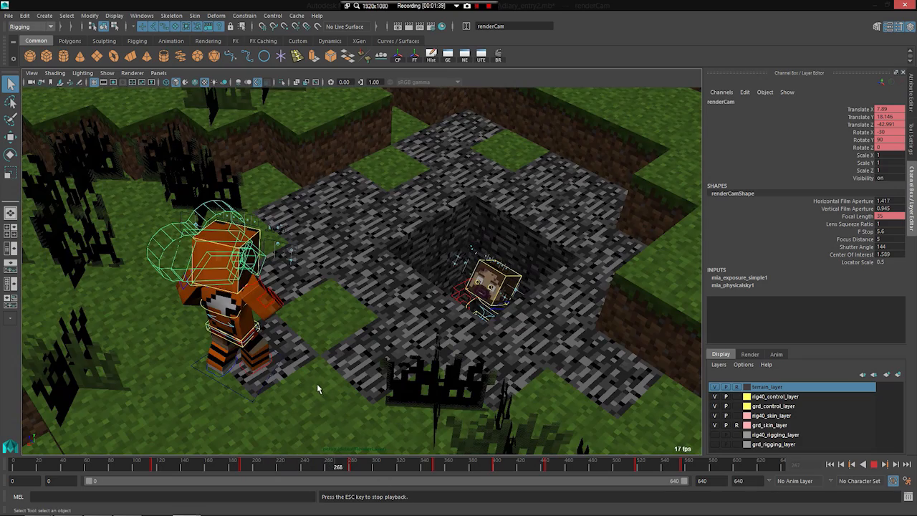
key(alt+v)
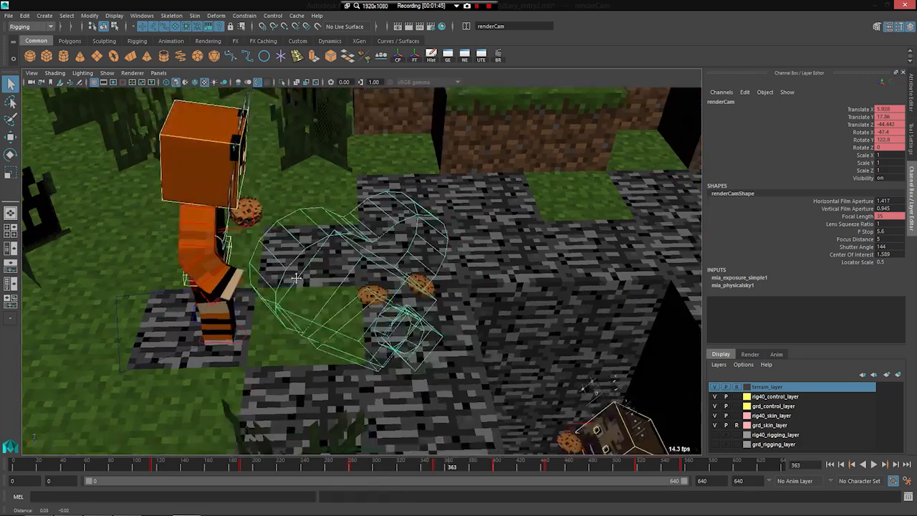
key(Escape)
alt+middle_drag(367, 307, 308, 283)
alt+drag(307, 282, 181, 256)
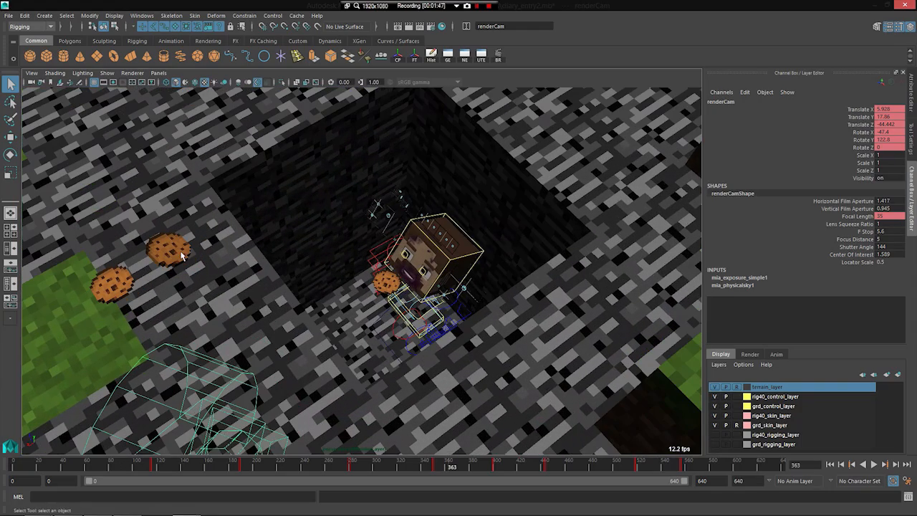
Step: Scrub the cookies' fall into the pit onward from frame 363, reframe the pit and play the fall
drag(453, 466, 472, 466)
alt+drag(391, 338, 285, 364)
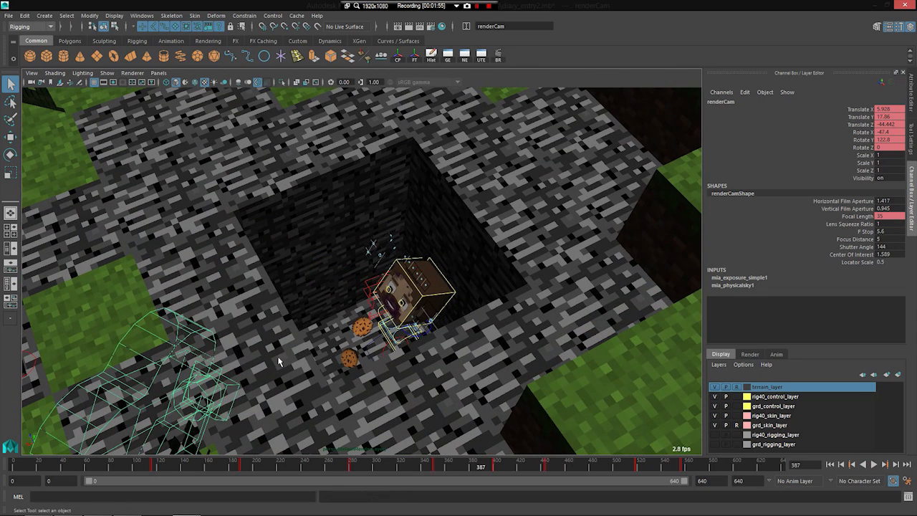
click(493, 467)
click(444, 467)
key(alt+v)
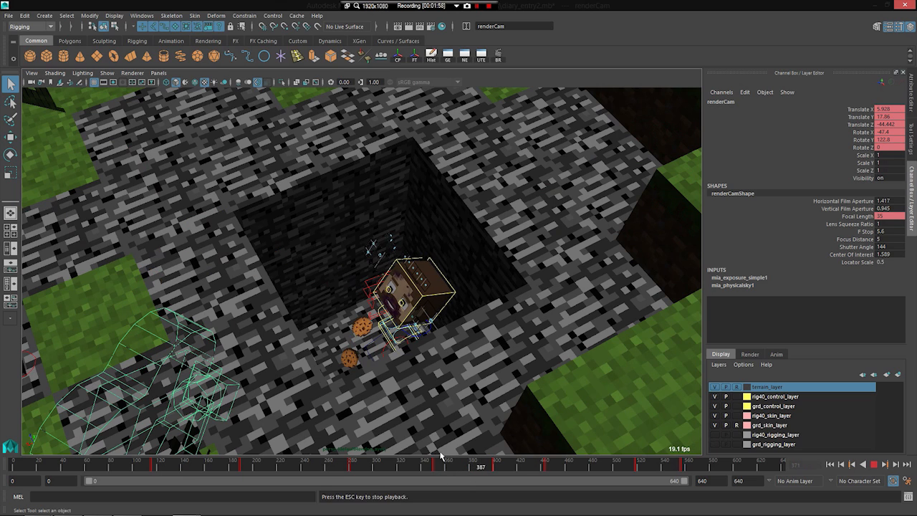
Step: Replay the cookies' landing in the pit several times and stop at frame 392
key(Escape)
drag(484, 466, 455, 469)
key(alt+v)
key(Escape)
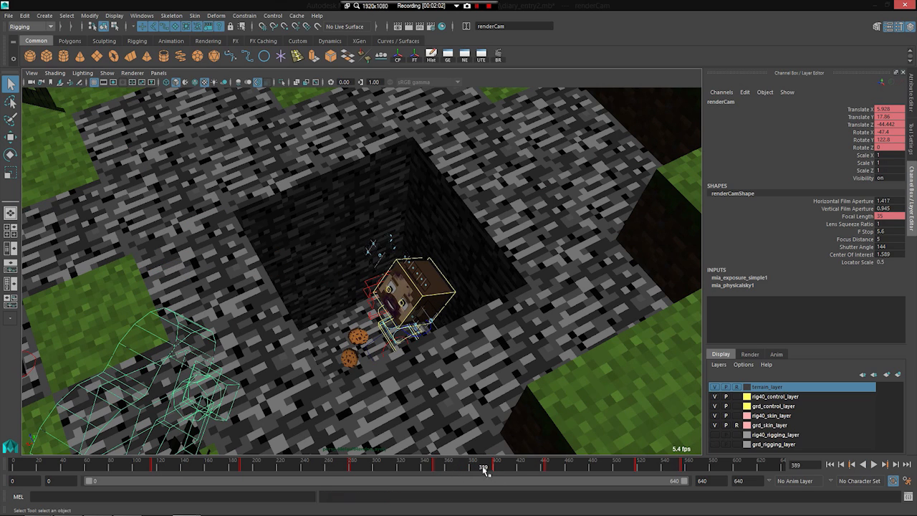
key(alt+v)
click(453, 467)
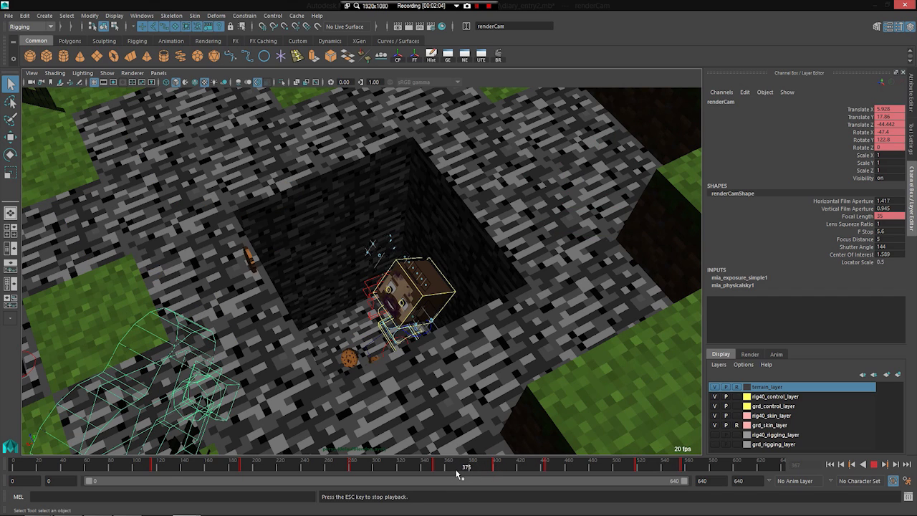
key(Escape)
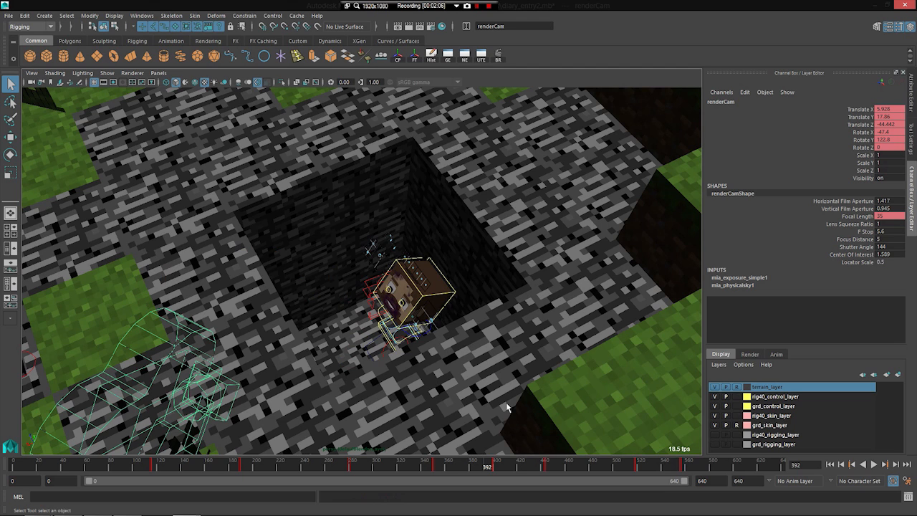
Step: Play the orange-clad character's cookie throw to frame 407, replay it from an earlier frame and view it from a lower angle
key(alt+v)
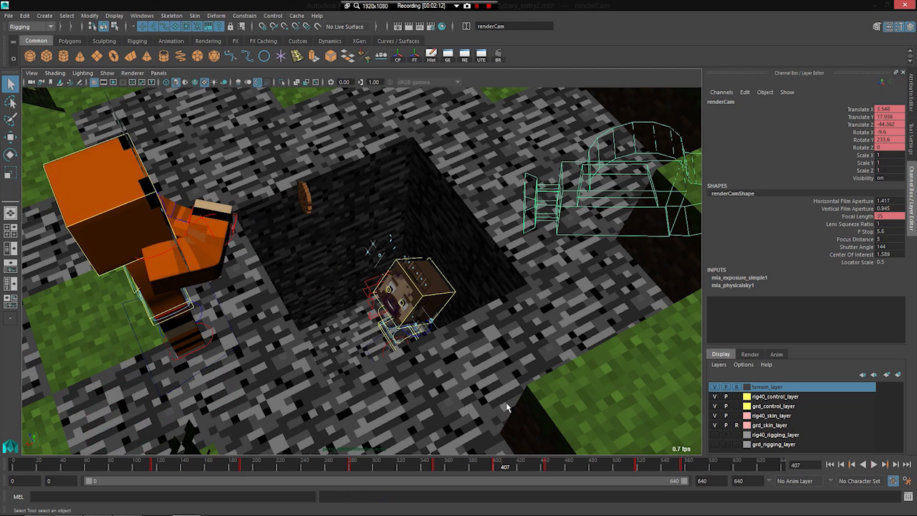
drag(473, 464, 463, 467)
key(alt+v)
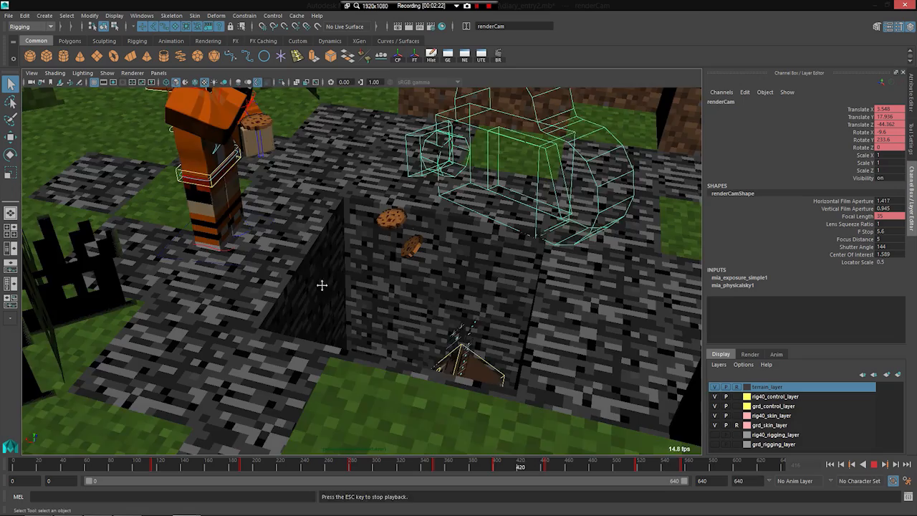
alt+middle_drag(322, 285, 338, 311)
key(Escape)
Step: Follow the two characters at the wooden shelter from frame 466 to about frame 595 from several viewpoints
scroll(339, 309, down, 5)
alt+drag(354, 337, 360, 301)
scroll(396, 301, down, 6)
alt+middle_drag(305, 330, 259, 331)
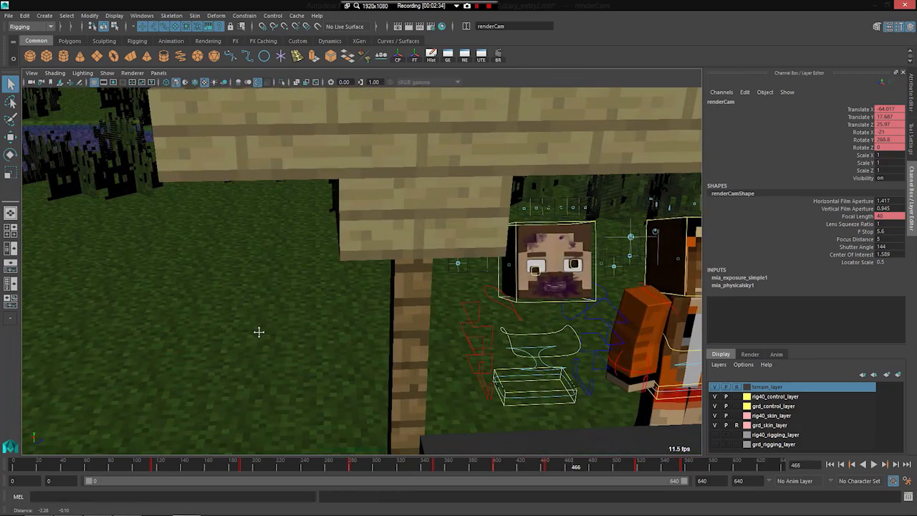
alt+middle_drag(371, 329, 327, 325)
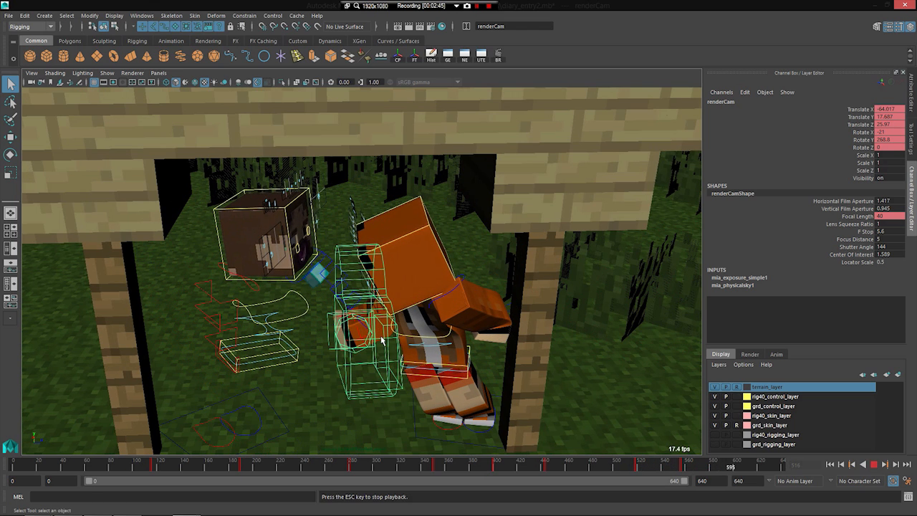
key(Escape)
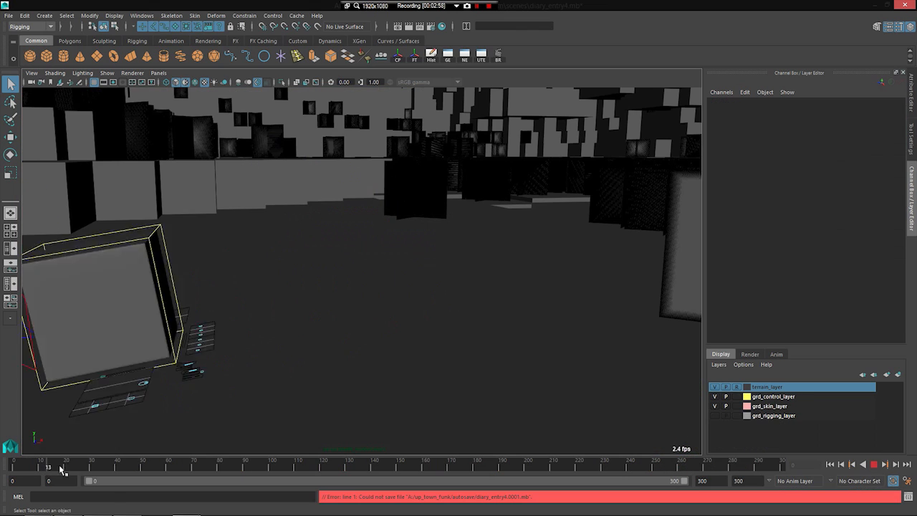
Step: Review the untextured character's tumble in the next scene from frame 55 and scrub ahead to frame 181
click(154, 467)
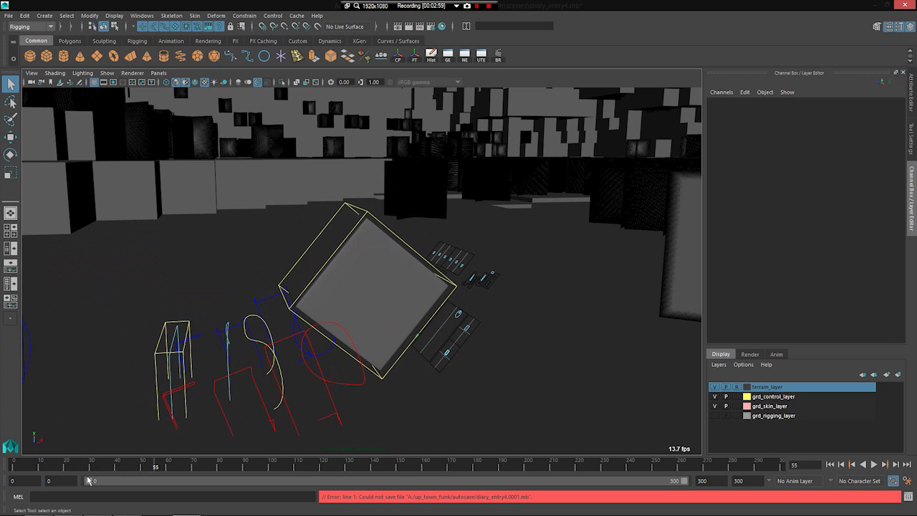
key(alt+v)
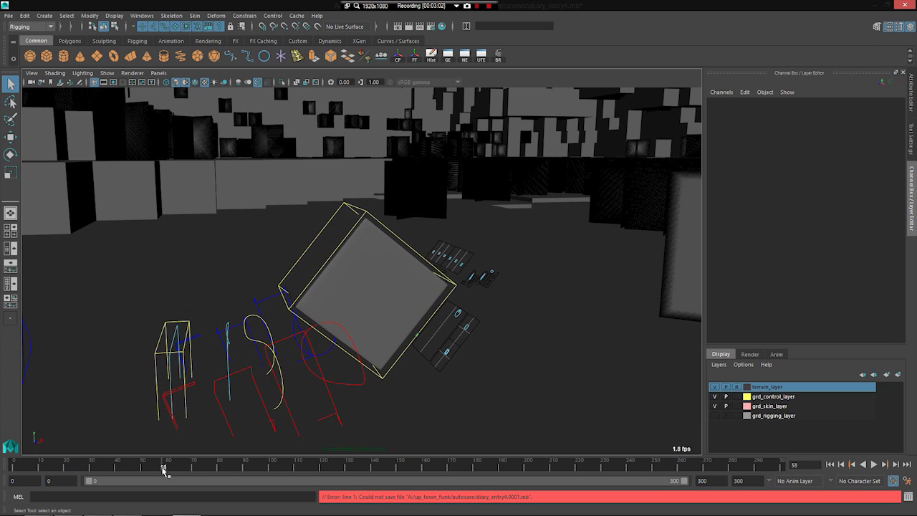
drag(300, 471, 478, 469)
Step: Pull back to an overview of the untextured terrain and locate the character at frame 181
scroll(561, 304, down, 5)
alt+right_drag(561, 307, 68, 423)
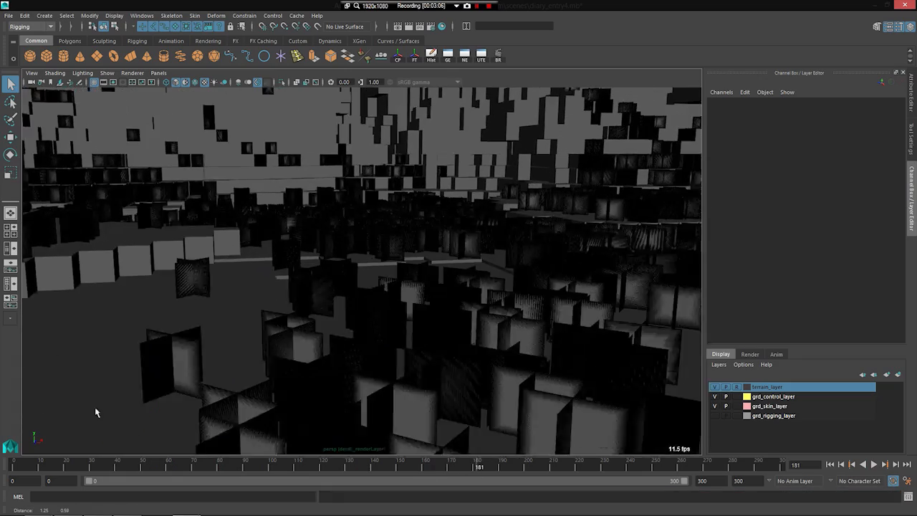
alt+right_drag(545, 282, 351, 365)
alt+drag(352, 364, 464, 299)
alt+middle_drag(464, 299, 320, 315)
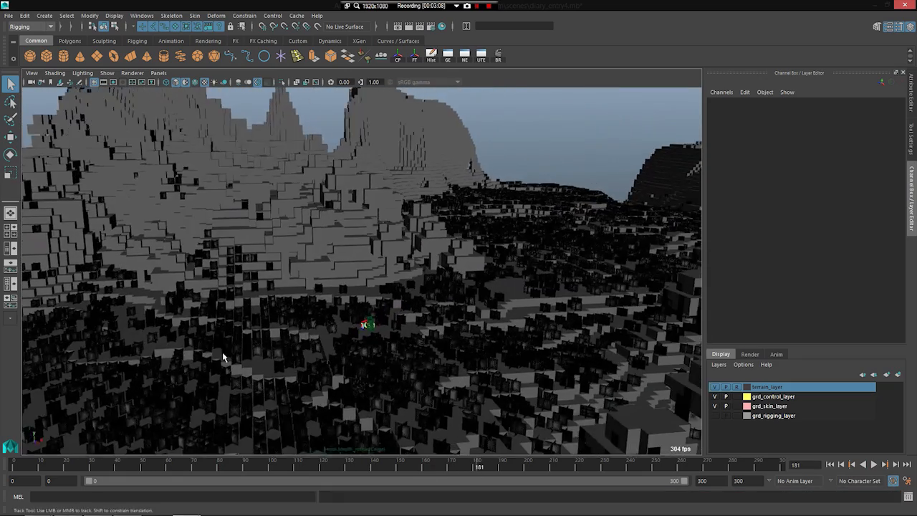
alt+right_drag(215, 350, 327, 363)
alt+drag(328, 362, 297, 196)
Step: Play on from frame 181, select the render camera beside the character and inspect both up close
key(alt+v)
key(alt+v)
alt+middle_drag(311, 288, 322, 323)
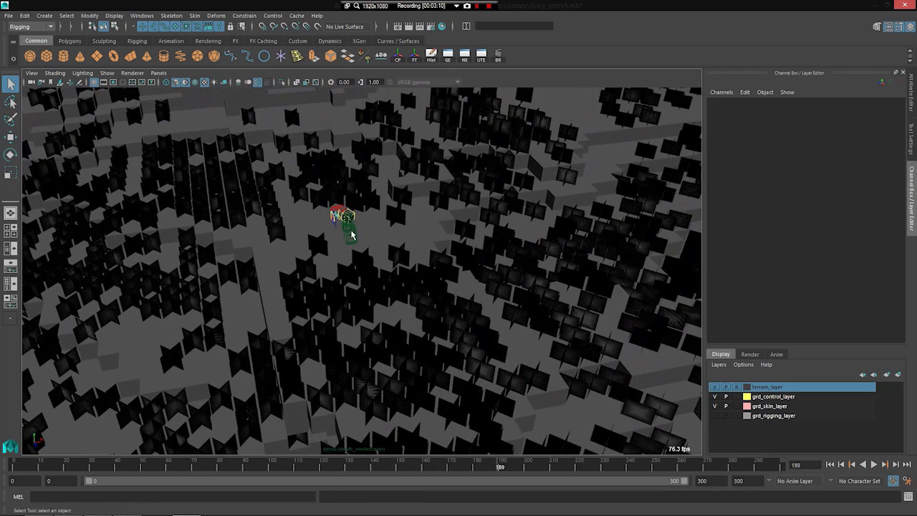
click(351, 233)
key(f)
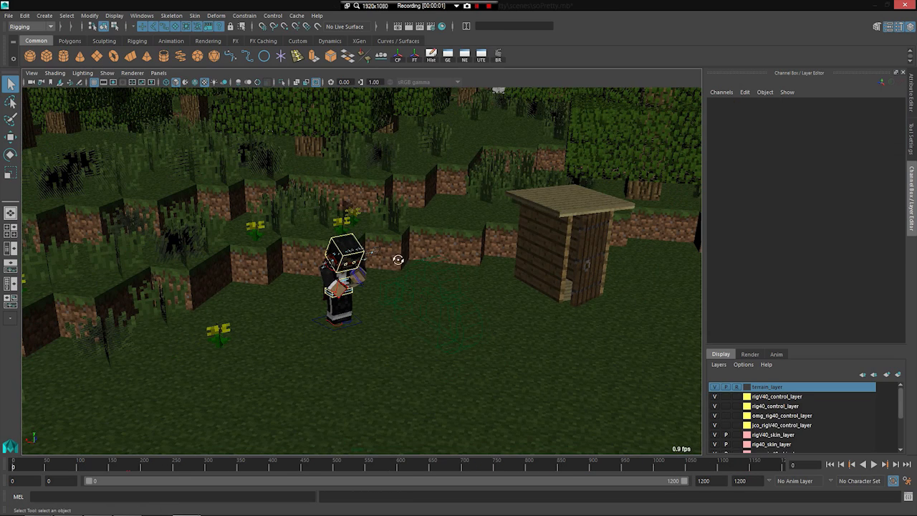
alt+drag(398, 259, 293, 355)
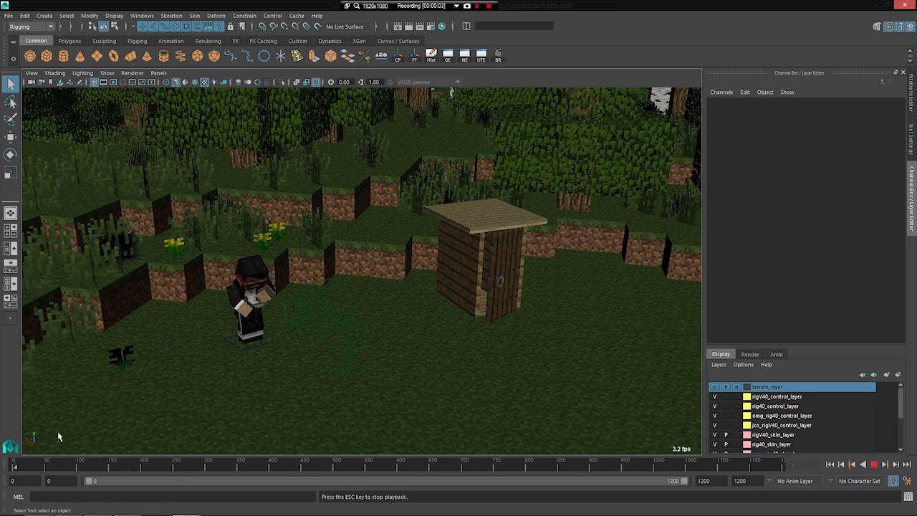
Step: View the black-clad character up close at frame 20 and play the walk toward the wooden outhouse
key(f)
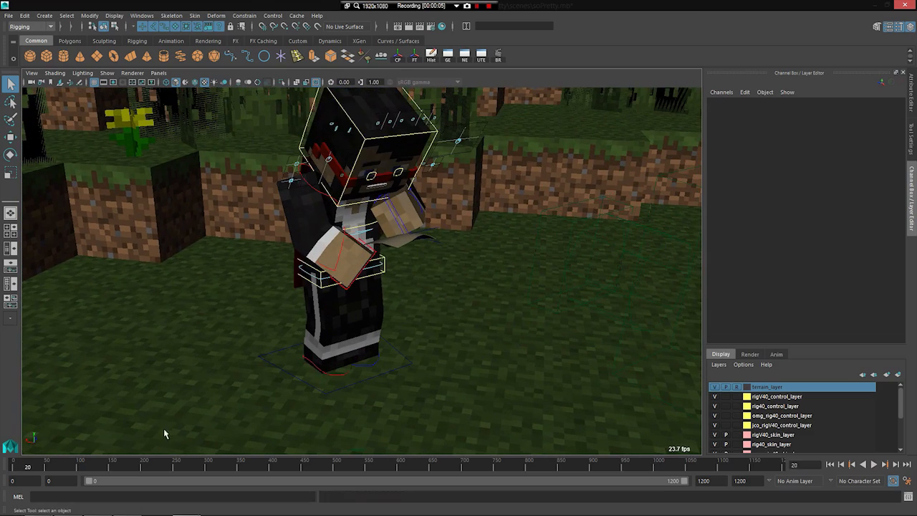
alt+middle_drag(396, 280, 280, 291)
scroll(281, 291, down, 5)
key(alt+v)
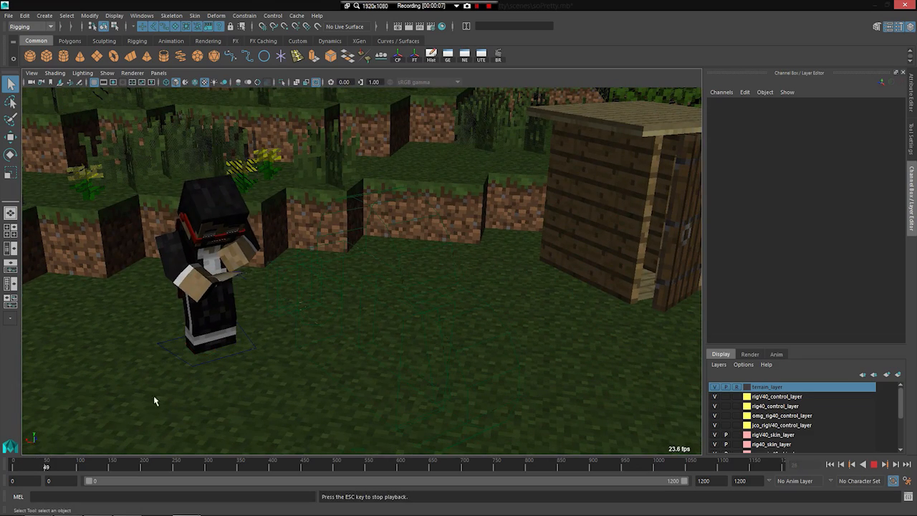
Step: Jump ahead in stages to about frame 250, play to frame 259 and view the character at the outhouse door
click(76, 467)
click(134, 464)
click(177, 461)
key(alt+v)
alt+middle_drag(430, 284, 272, 336)
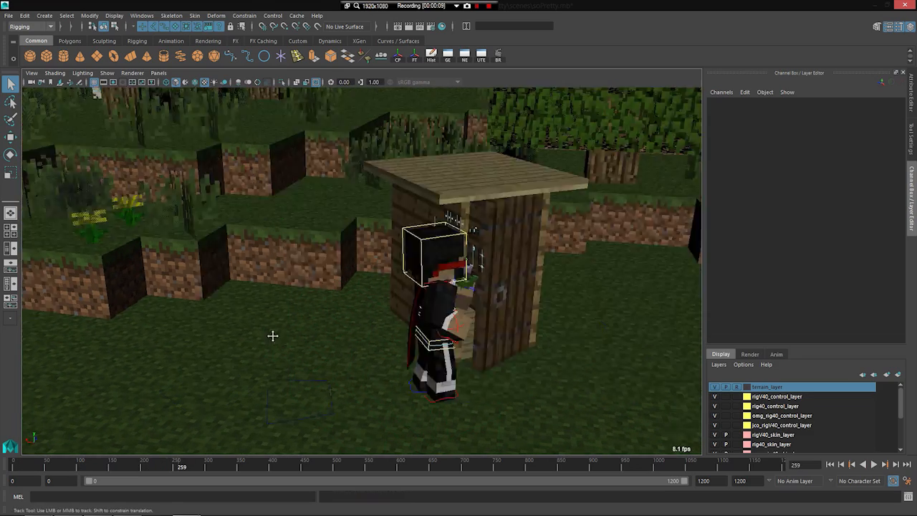
Step: Play ahead from frame 259 to frame 418 and view the pink-clad character in the open outhouse up close
alt+drag(272, 336, 145, 460)
key(alt+v)
click(206, 469)
click(263, 470)
key(alt+v)
alt+middle_drag(397, 415, 442, 348)
alt+right_drag(442, 348, 424, 292)
alt+middle_drag(369, 299, 349, 349)
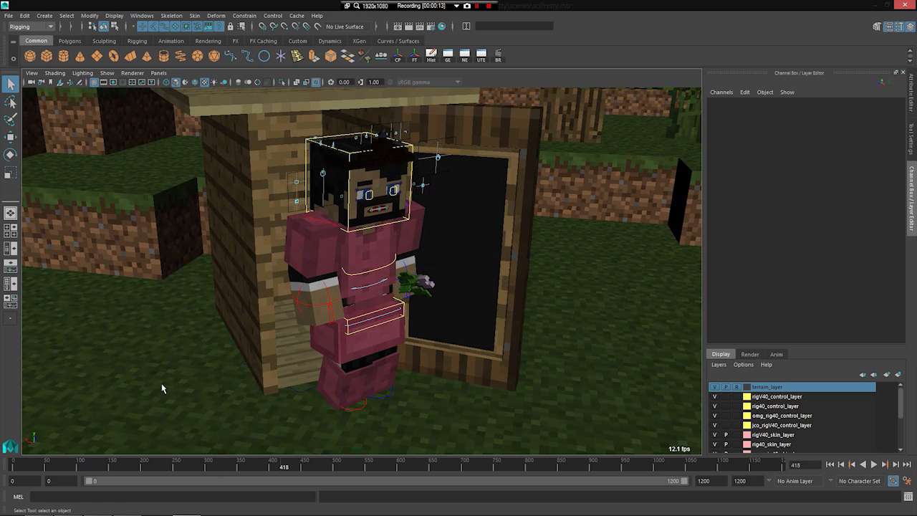
Step: Rewind to about frame 380, replay the character's exit from the outhouse to frame 419 and view it from another angle
drag(269, 467, 244, 466)
key(alt+v)
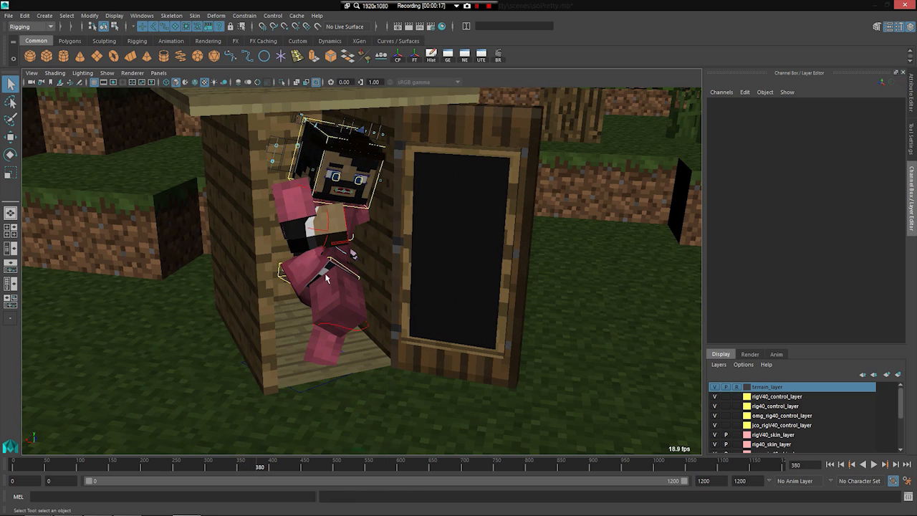
key(alt+v)
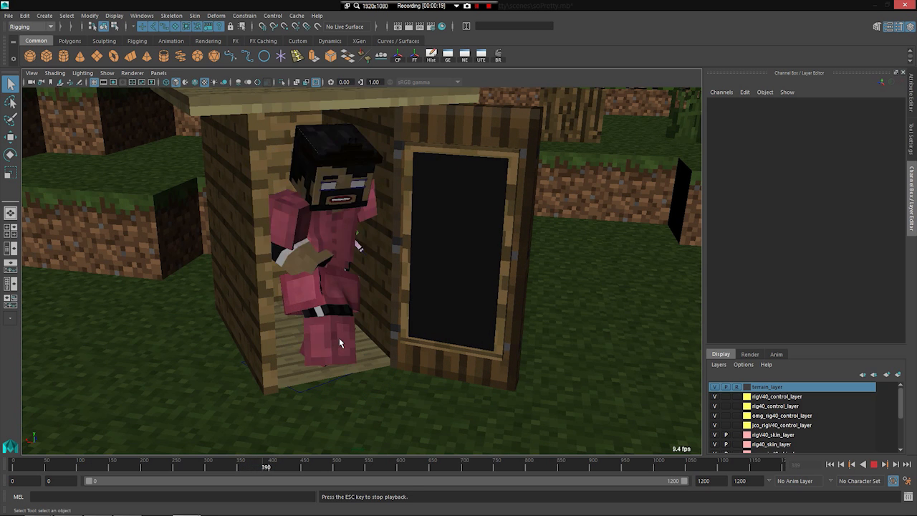
alt+drag(335, 344, 280, 352)
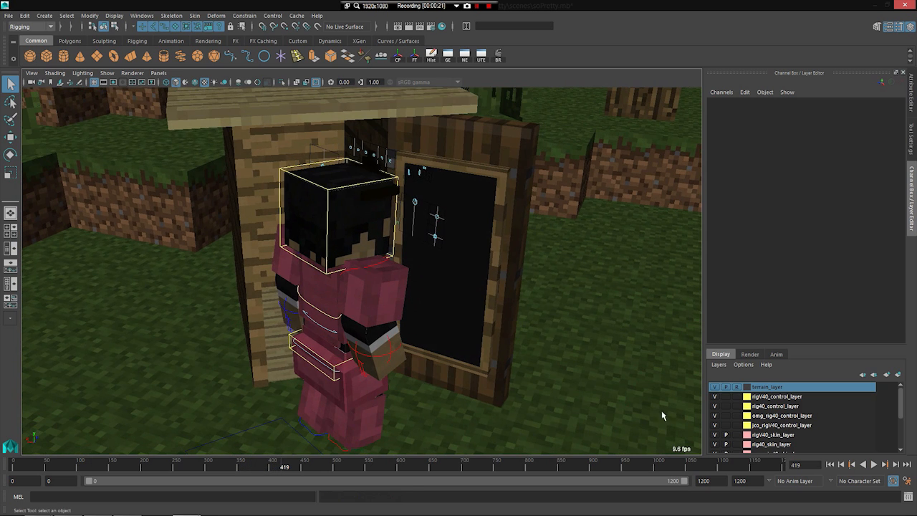
alt+drag(334, 360, 343, 380)
Step: Enable playback visibility for the rig control layers and replay the outhouse exit from frame 385 to frame 417
drag(278, 465, 262, 466)
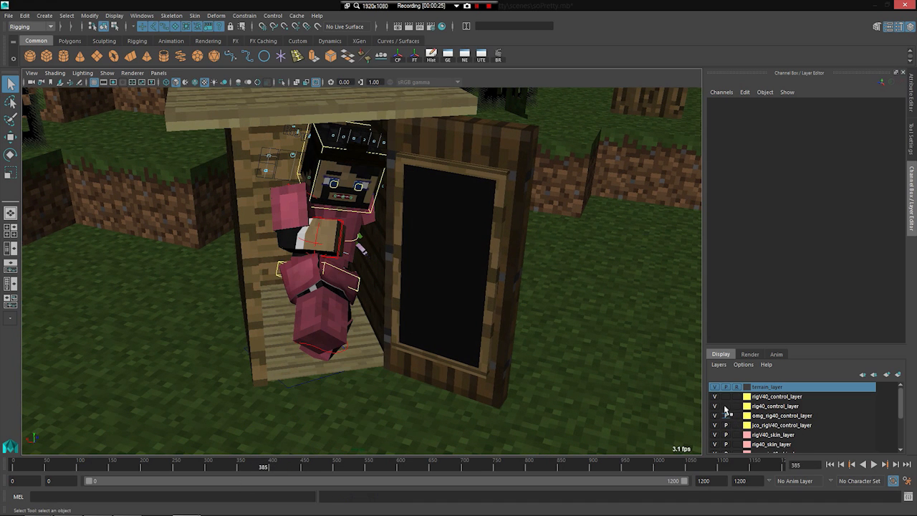
key(alt+v)
key(alt+v)
key(alt+v)
key(alt+v)
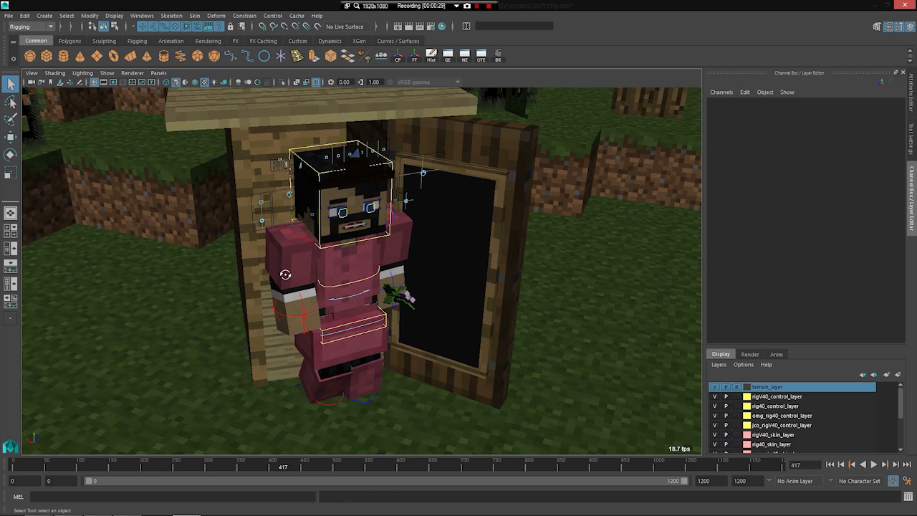
Step: Inspect the character's facial controls up close at frame 417, including the eyes, brows and mouth
alt+drag(285, 273, 290, 273)
scroll(290, 273, up, 5)
alt+middle_drag(290, 273, 307, 301)
alt+drag(307, 301, 308, 285)
alt+middle_drag(308, 285, 317, 307)
scroll(319, 308, up, 5)
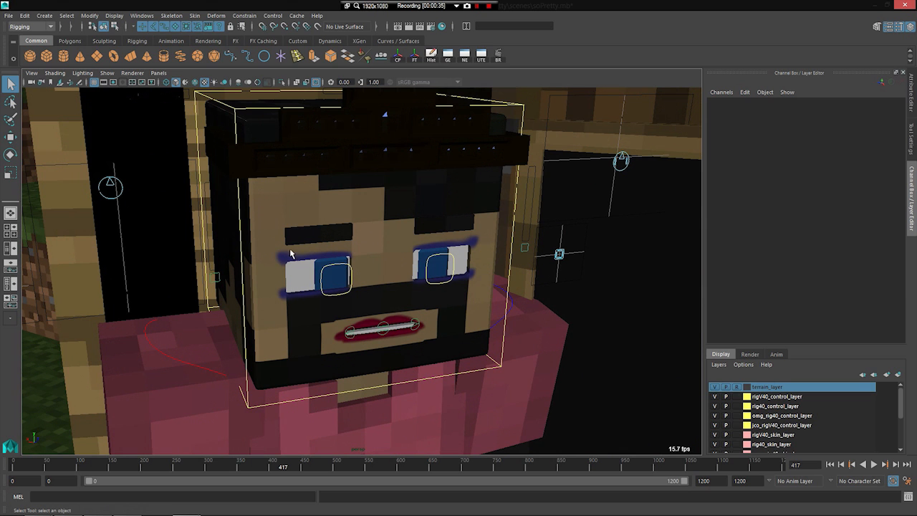
scroll(347, 365, down, 5)
alt+drag(347, 364, 366, 323)
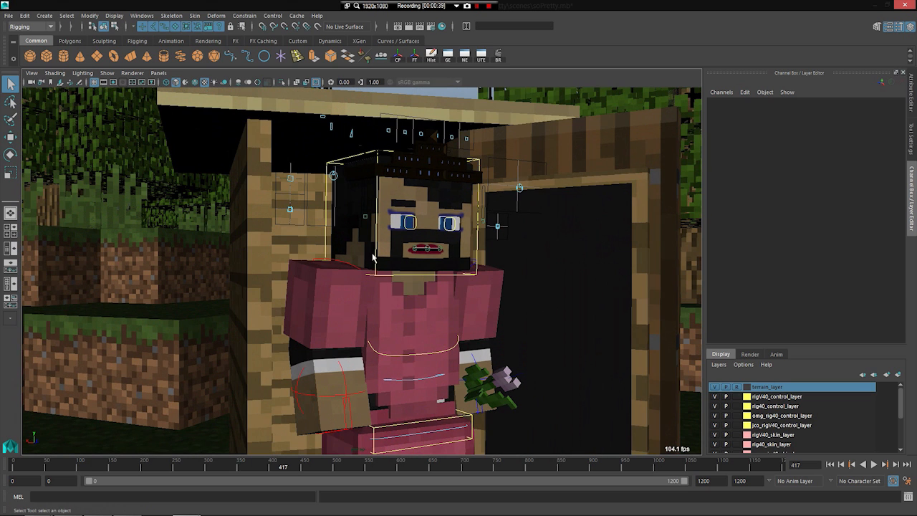
Step: Select the character's head control and play on to frame 521 while pulling back to an overview of the terrain
click(376, 265)
scroll(376, 270, down, 4)
key(alt+v)
key(alt+v)
alt+drag(377, 271, 374, 329)
key(alt+v)
scroll(284, 328, down, 4)
scroll(301, 329, down, 4)
key(alt+v)
key(alt+v)
key(alt+v)
alt+middle_drag(374, 328, 265, 330)
mouse_move(265, 329)
alt+mouse_down()
mouse_move(250, 329)
mouse_move(275, 322)
alt+mouse_up()
key(alt+v)
Step: Play from frame 521 to about frame 626 and watch the character at the outhouse from above
key(alt+v)
scroll(321, 368, down, 5)
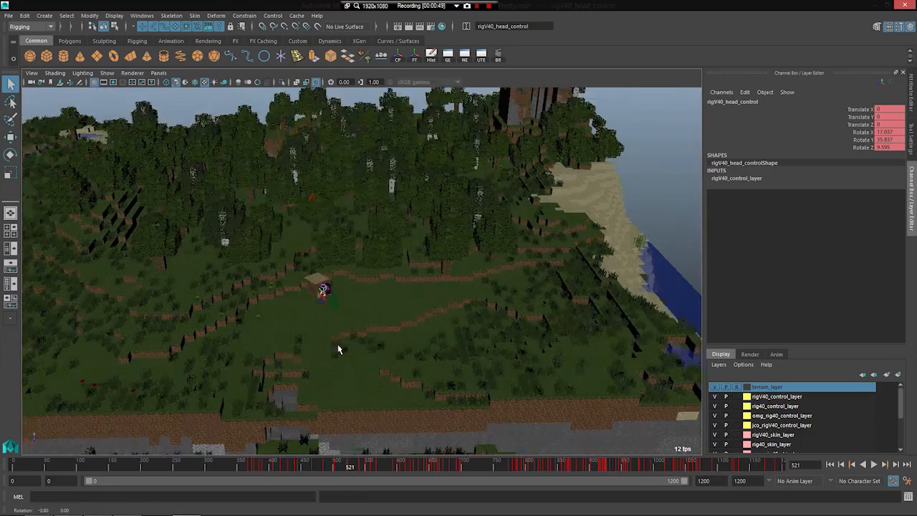
alt+drag(337, 344, 412, 277)
key(alt+v)
key(alt+v)
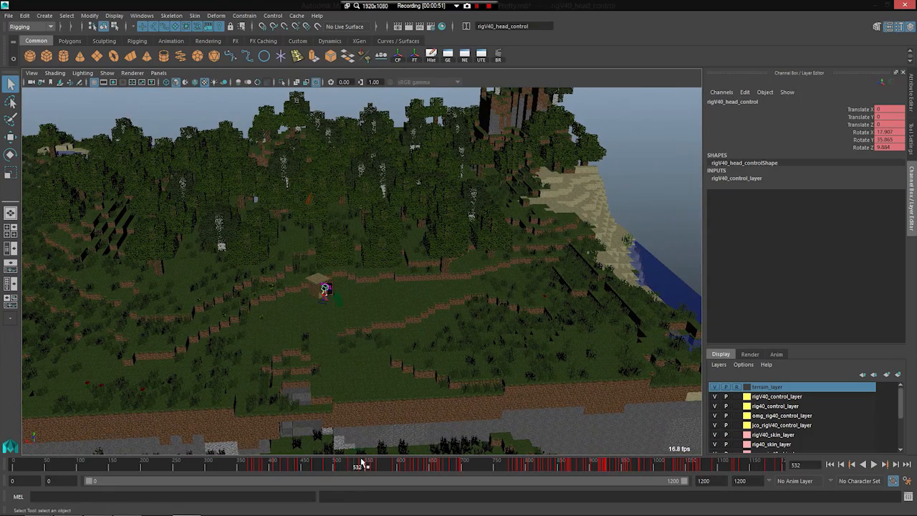
key(alt+v)
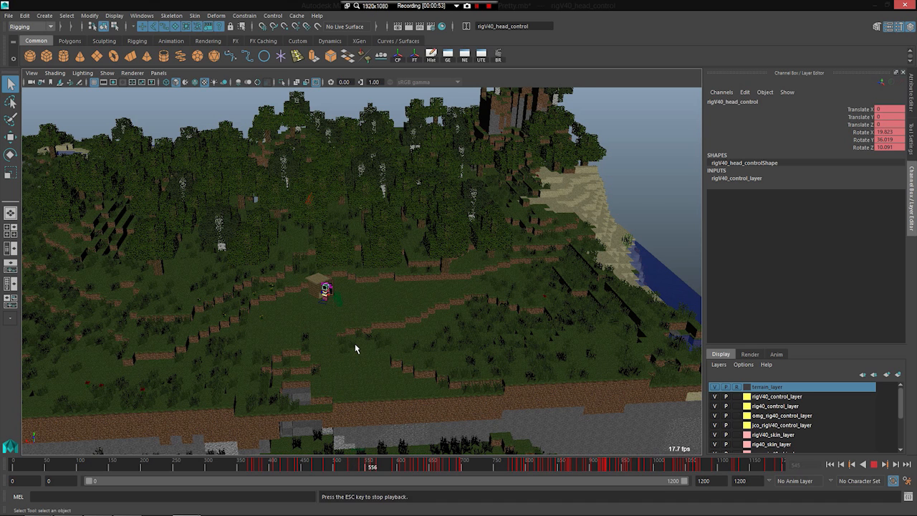
scroll(354, 343, up, 3)
key(alt+v)
key(alt+v)
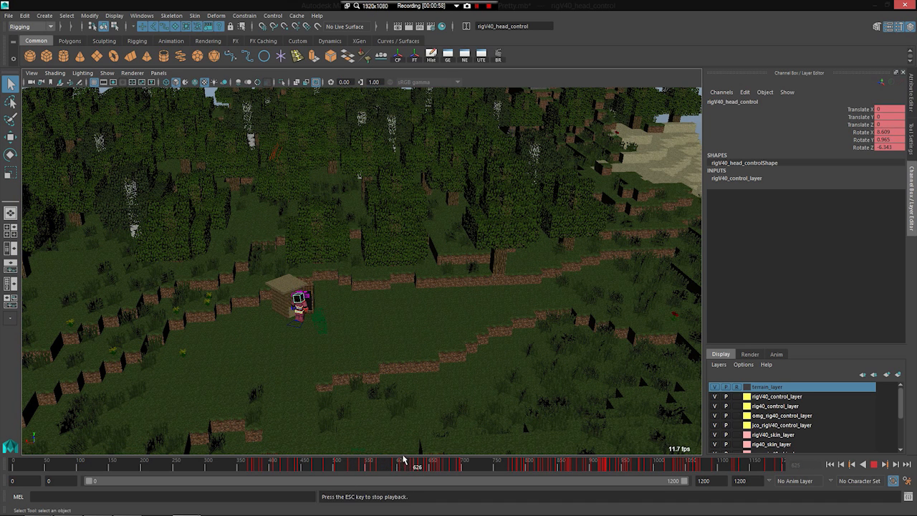
Step: Jump ahead on the timeline, play to frame 728, clear the selection and view the character on the curved purple backdrop
key(alt+v)
mouse_move(442, 464)
mouse_down()
mouse_move(505, 465)
mouse_move(454, 475)
mouse_up()
key(alt+v)
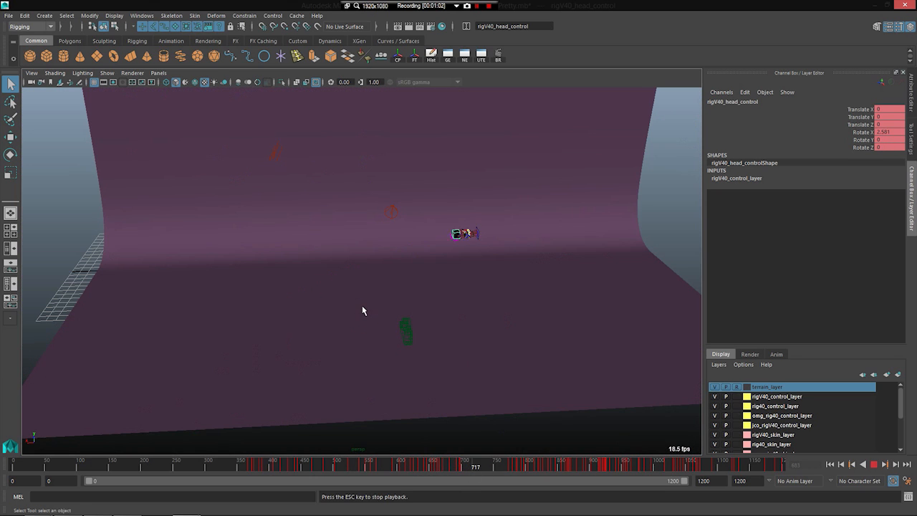
key(alt+v)
click(211, 303)
alt+drag(147, 312, 247, 314)
alt+drag(458, 207, 379, 237)
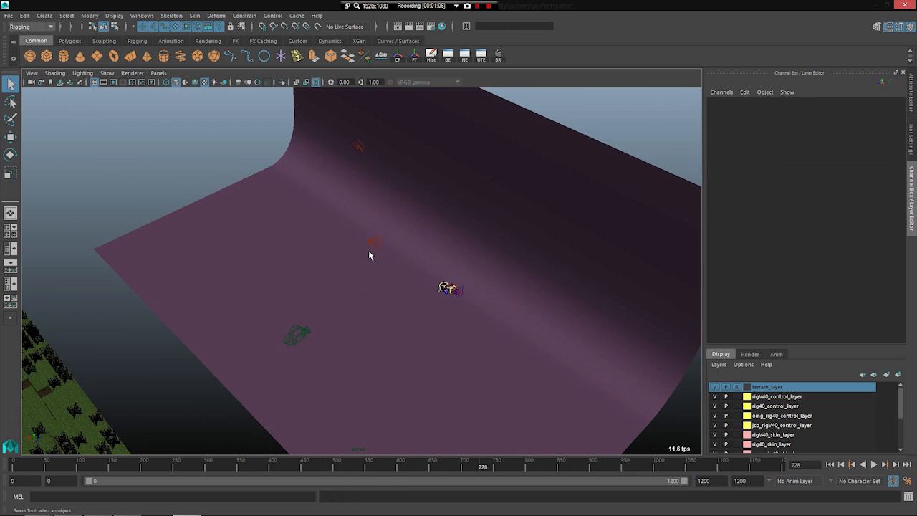
Step: Jump forward within the backdrop shot, play to frame 809 and view the three characters from above
alt+drag(440, 261, 426, 287)
key(alt+v)
mouse_move(504, 464)
mouse_down()
mouse_move(589, 467)
mouse_move(489, 442)
mouse_move(516, 430)
mouse_up()
scroll(555, 373, up, 6)
key(alt+v)
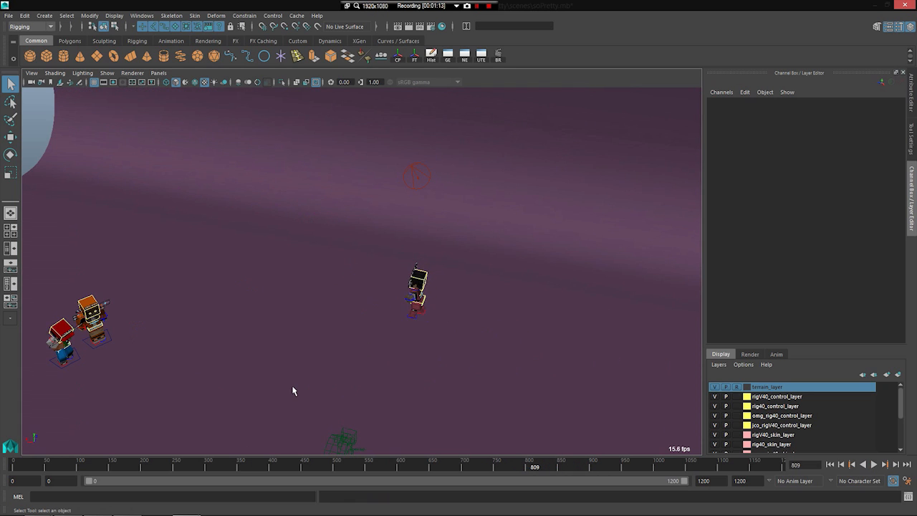
alt+drag(293, 391, 331, 394)
Step: Scrub to frame 930 and step across the cut between the terrain and the purple backdrop while approaching the character
drag(535, 467, 613, 467)
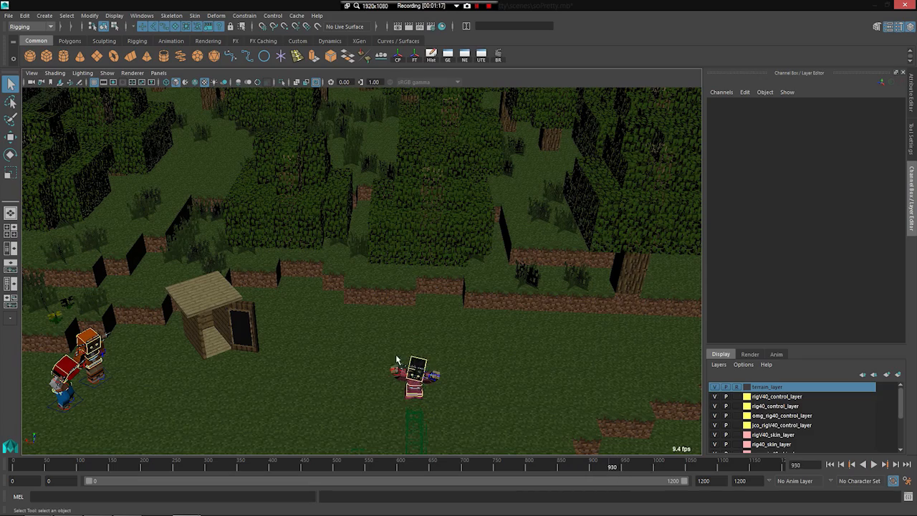
alt+middle_drag(342, 306, 305, 278)
alt+drag(305, 279, 313, 330)
key(alt+comma)
key(alt+comma)
key(alt+comma)
key(alt+comma)
key(alt+comma)
key(alt+period)
key(alt+period)
scroll(295, 304, up, 5)
alt+drag(295, 304, 312, 333)
alt+middle_drag(313, 337, 244, 337)
key(alt+comma)
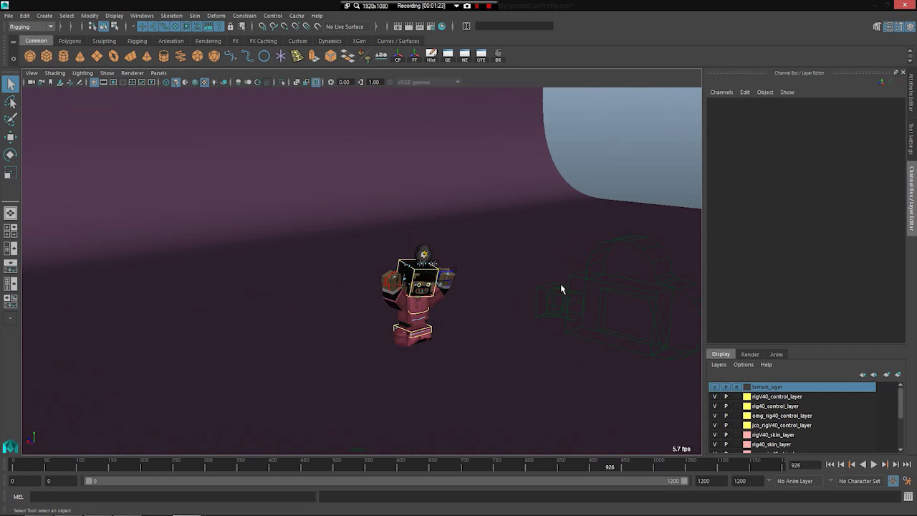
Step: Step back and forth around frame 926 to compare the sets, and select the render camera at frame 928
key(alt+period)
key(alt+comma)
key(alt+comma)
key(alt+comma)
key(alt+period)
key(alt+period)
key(alt+period)
key(alt+period)
click(546, 298)
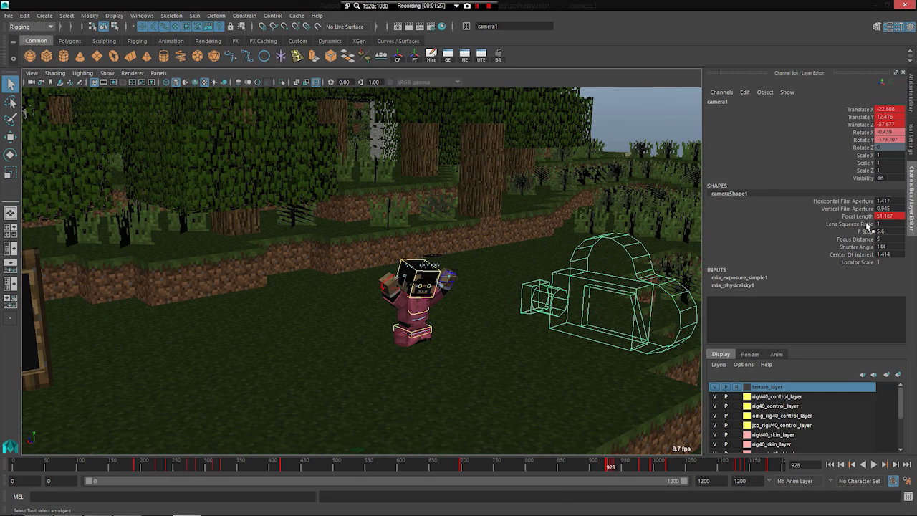
Step: Step back and forth around frame 928 to examine the selected camera's keyed position and focal length
key(alt+comma)
key(alt+comma)
key(alt+comma)
key(alt+period)
key(alt+period)
key(alt+period)
key(alt+period)
key(alt+period)
key(alt+period)
Step: Play the shot in stages past frames 986 and 1010, following the camera, the character and the disc on the grass
scroll(406, 329, down, 4)
alt+drag(406, 329, 368, 371)
key(alt+v)
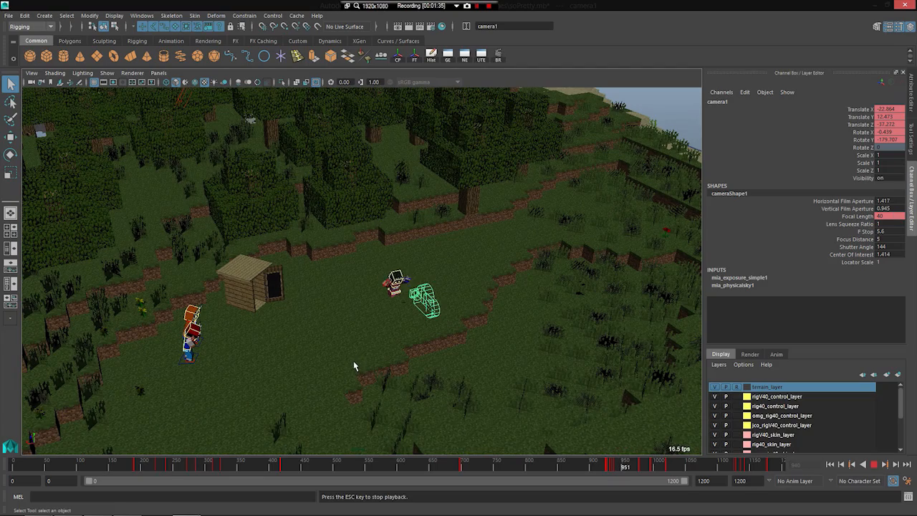
key(Escape)
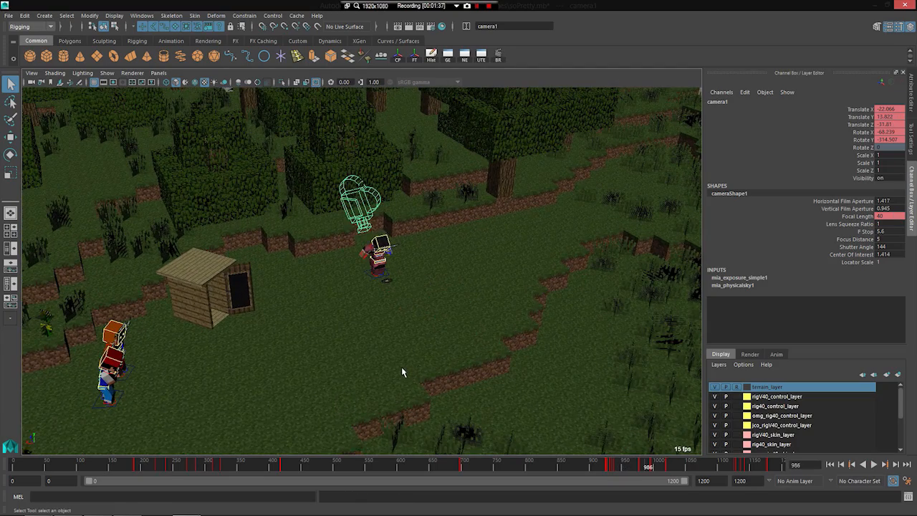
key(alt+v)
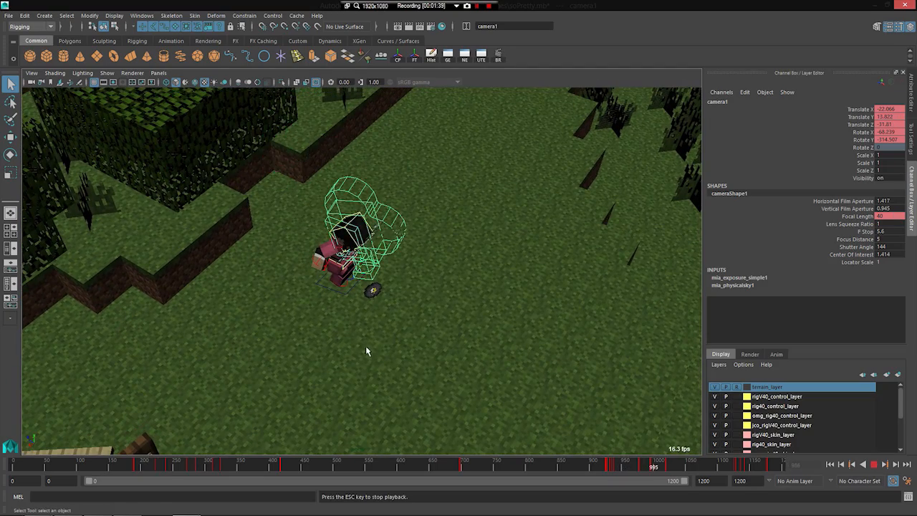
key(Escape)
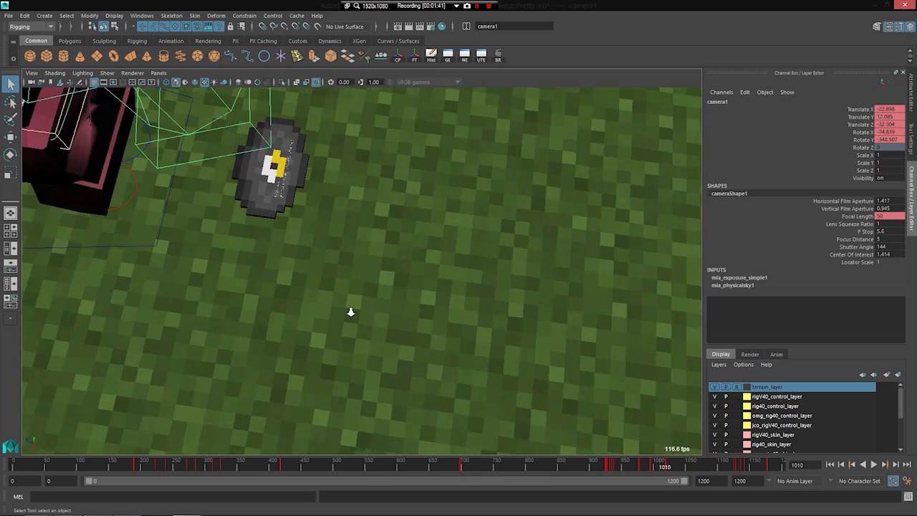
key(alt+v)
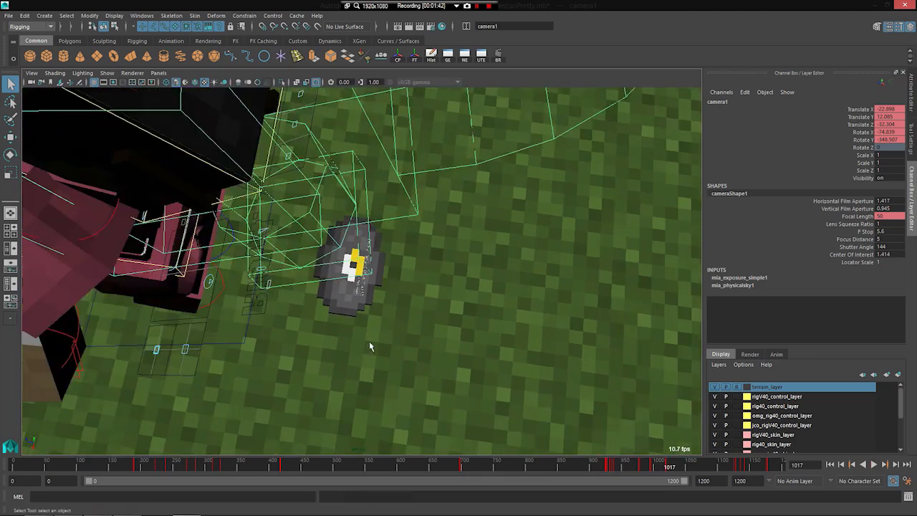
key(Escape)
key(alt+v)
key(Escape)
Step: Scrub back to frame 554, clear the selection and view the character standing at the open outhouse
drag(525, 465, 370, 479)
alt+middle_drag(261, 378, 315, 325)
alt+drag(316, 325, 308, 294)
alt+middle_drag(308, 294, 371, 347)
alt+drag(372, 347, 319, 305)
alt+right_drag(459, 337, 616, 354)
alt+drag(411, 317, 356, 323)
alt+right_drag(356, 323, 383, 297)
click(360, 263)
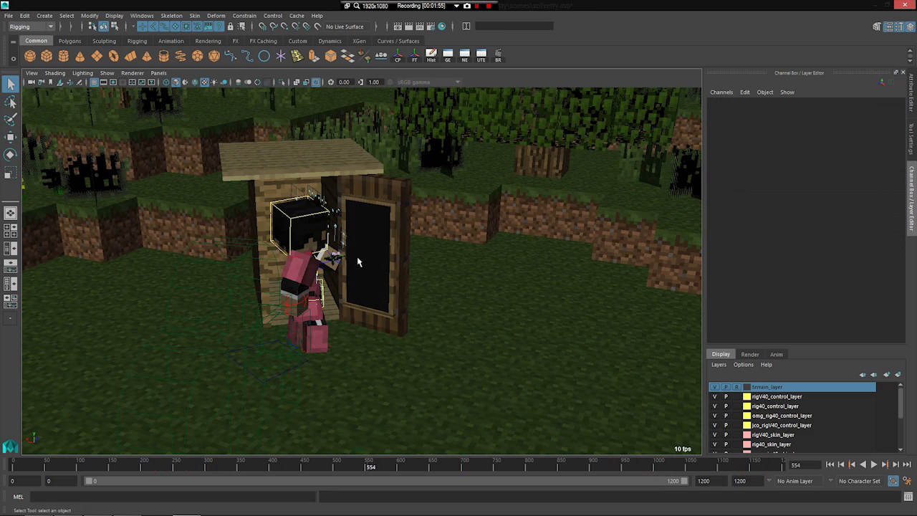
Step: Orbit around the outhouse and pull back to an overview of the whole terrain at frame 554
scroll(371, 249, up, 4)
alt+drag(339, 245, 351, 260)
alt+right_drag(351, 259, 164, 257)
alt+middle_drag(164, 257, 323, 299)
alt+drag(323, 299, 352, 286)
alt+right_drag(351, 287, 225, 270)
alt+drag(116, 287, 231, 290)
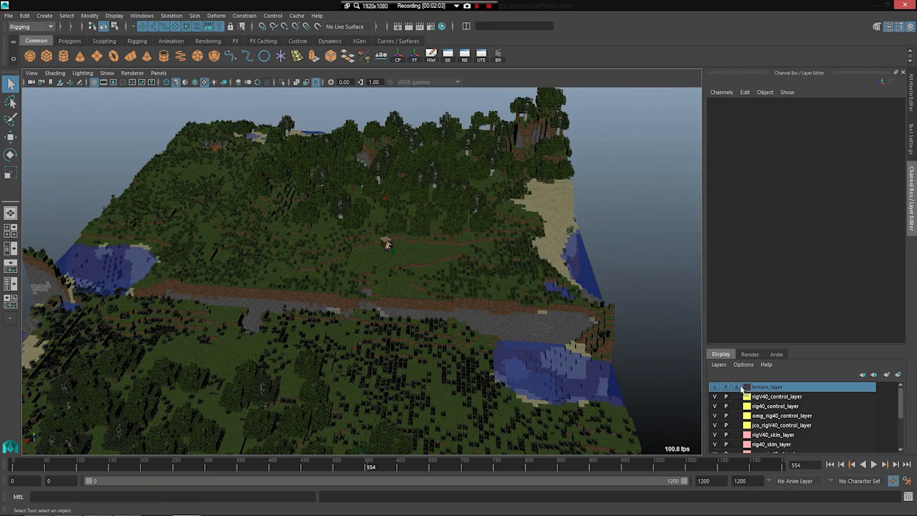
Step: Turn off the reference display of terrain_layer and select the Grass_Block mesh
click(396, 290)
alt+drag(409, 317, 348, 317)
alt+right_drag(348, 317, 441, 328)
alt+drag(441, 328, 377, 277)
alt+right_drag(377, 277, 427, 278)
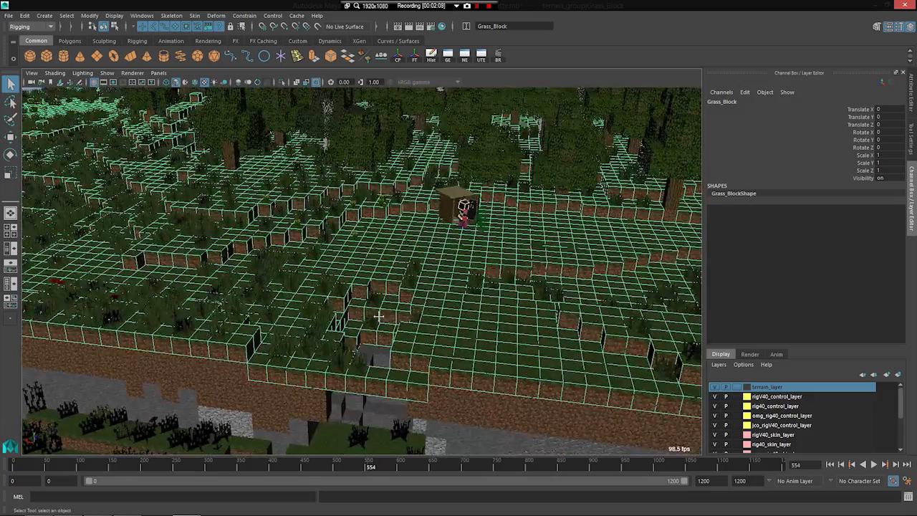
Step: Examine the selected Grass_Block mesh around the outhouse, the terrain edges and the forest
alt+middle_drag(428, 278, 339, 368)
alt+right_drag(414, 325, 377, 352)
alt+right_drag(374, 285, 406, 352)
alt+middle_drag(379, 305, 366, 257)
alt+right_drag(385, 275, 365, 288)
alt+drag(365, 288, 221, 308)
alt+right_drag(221, 308, 185, 313)
alt+drag(185, 313, 166, 242)
alt+drag(177, 315, 236, 293)
alt+right_drag(236, 294, 413, 293)
alt+drag(414, 293, 278, 265)
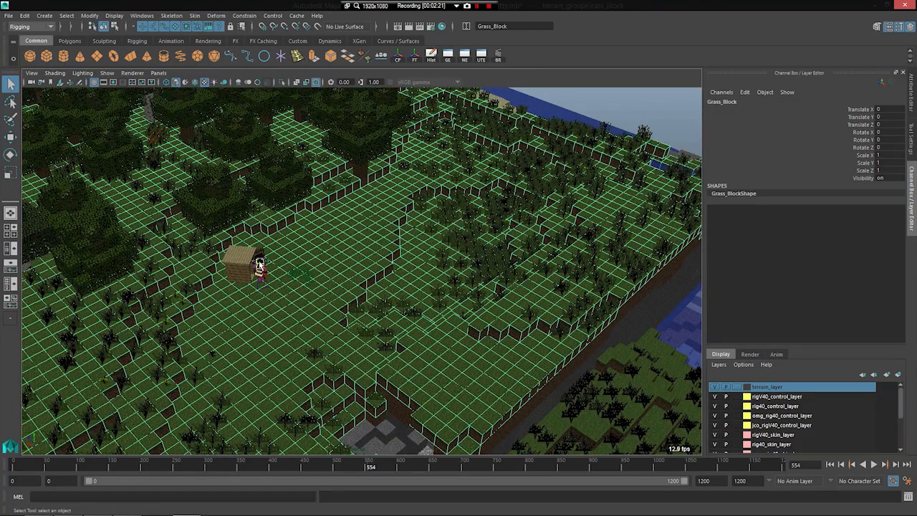
Step: Select and frame the character's head control, scrub ahead and play past frame 1042 in a wide view of the clearing
click(259, 265)
key(f)
scroll(514, 364, down, 6)
drag(575, 469, 676, 465)
scroll(494, 360, down, 4)
key(alt+v)
scroll(483, 358, down, 4)
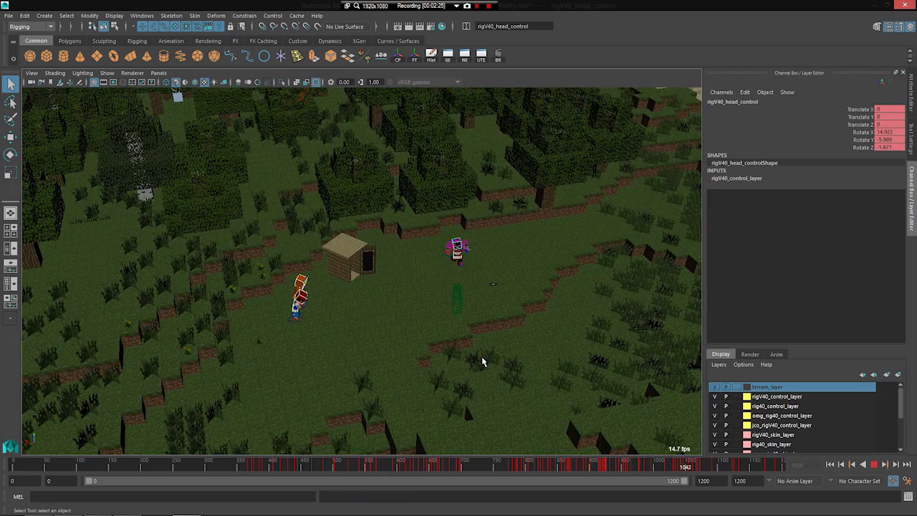
alt+middle_drag(338, 377, 336, 362)
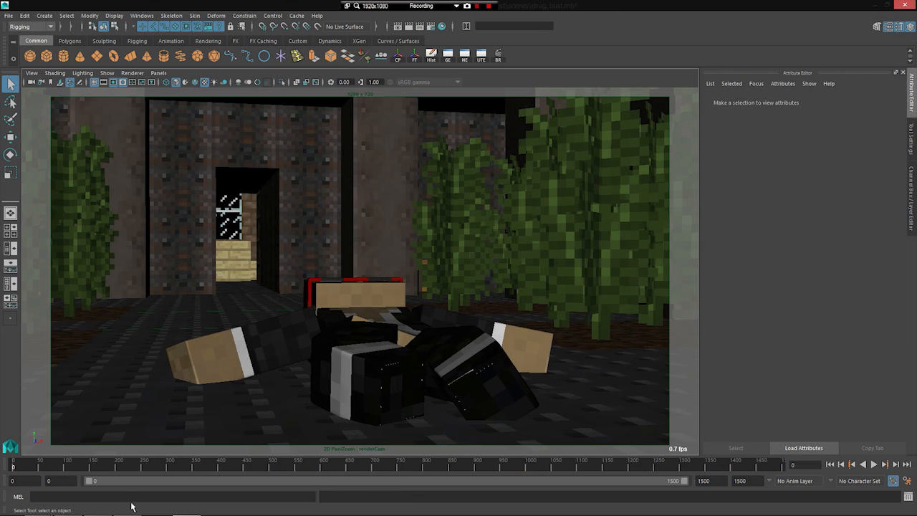
Step: Play the dark indoor scene through its render camera from frame 0, and scrub ahead to play on to frame 384
key(alt+v)
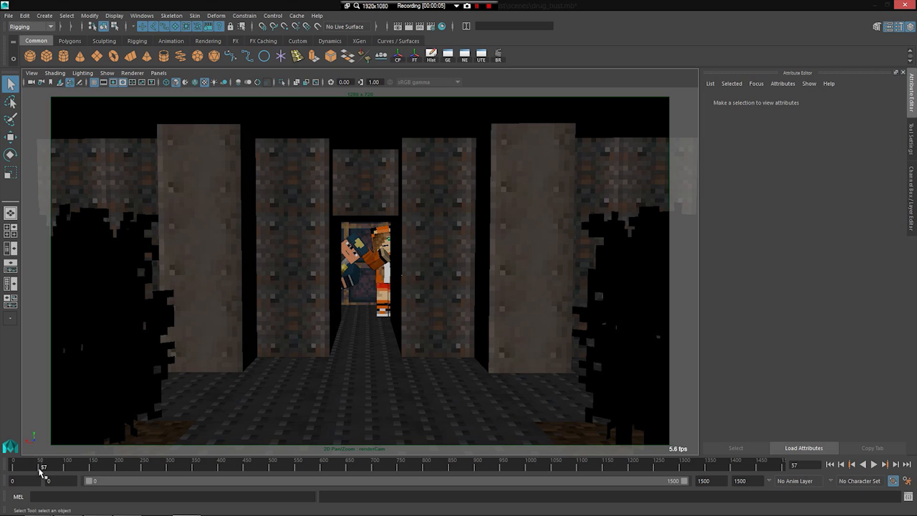
mouse_move(41, 471)
mouse_down()
mouse_move(160, 474)
mouse_move(184, 464)
mouse_up()
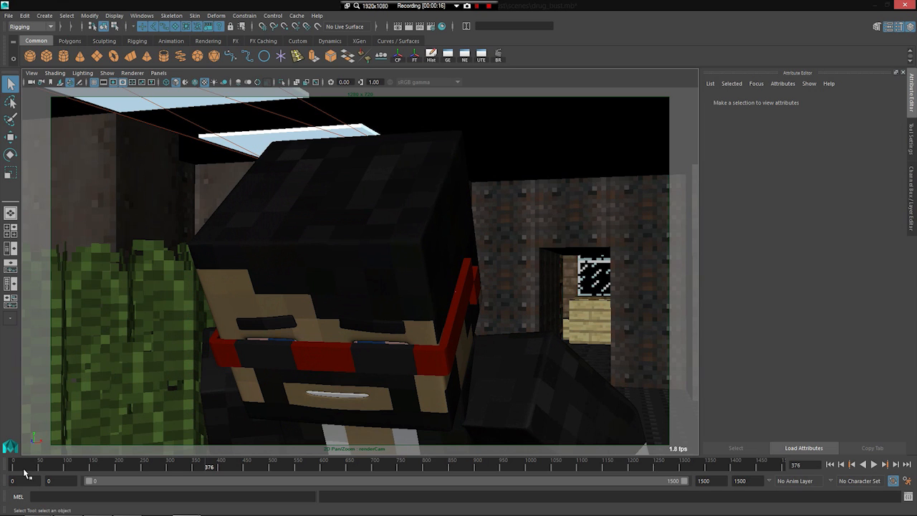
mouse_move(199, 462)
mouse_down()
mouse_move(141, 463)
mouse_move(204, 469)
mouse_up()
key(alt+v)
Step: Scrub back to about frame 200 and play the orange-clad character's shot through to the police officer at frame 233
key(alt+v)
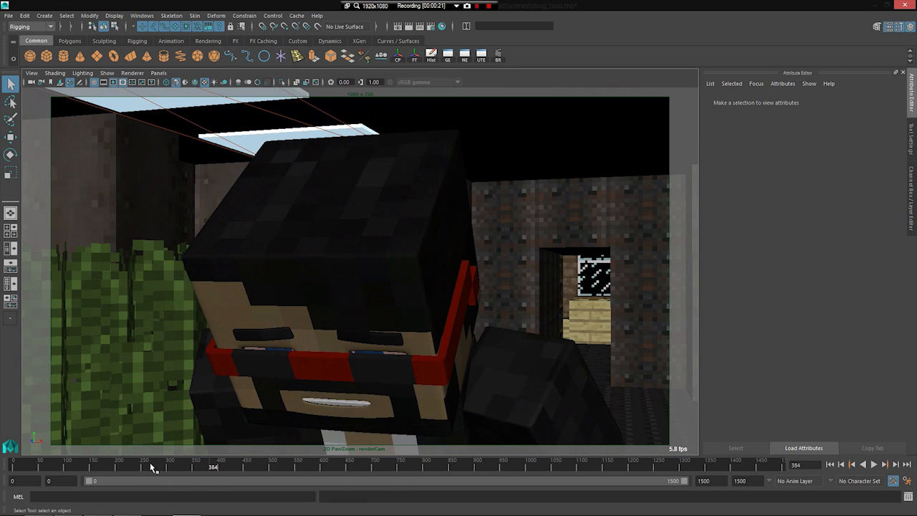
drag(149, 463, 111, 461)
key(alt+v)
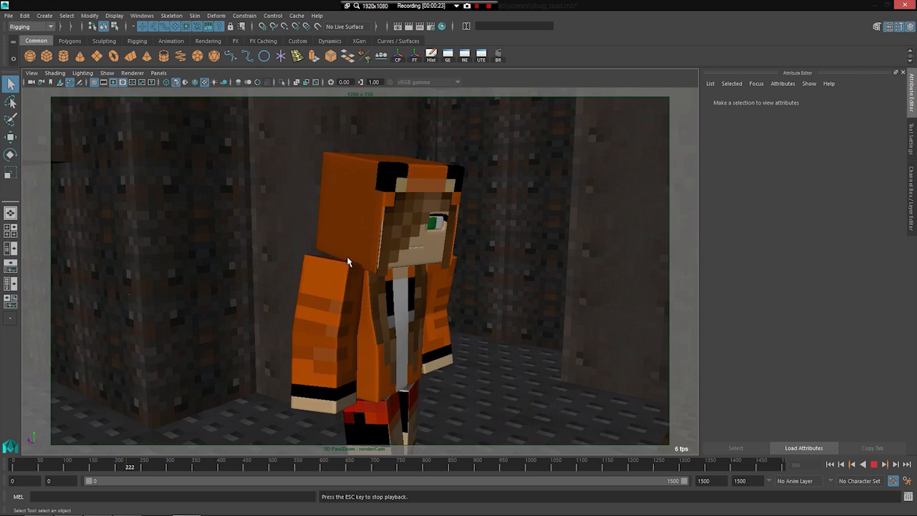
key(alt+v)
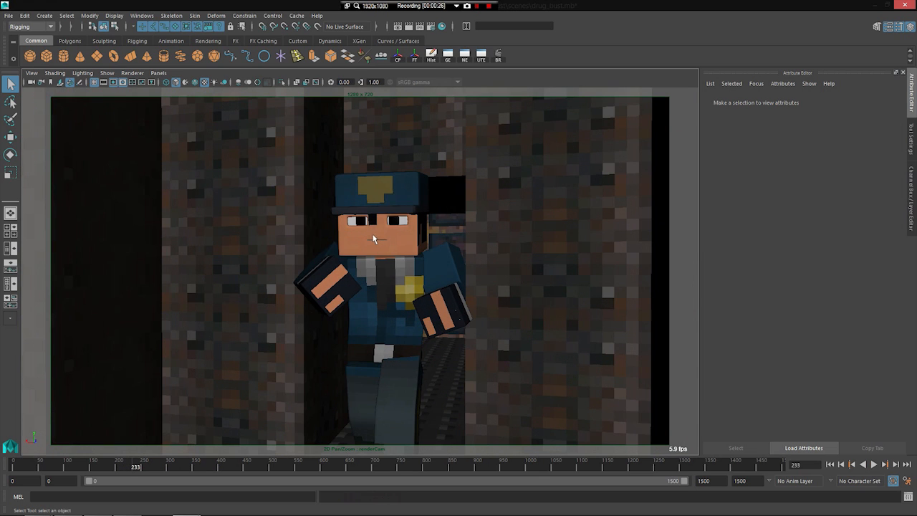
Step: Scrub the police officer's shot back to frame 227 and switch the view to the persp camera
drag(140, 467, 129, 467)
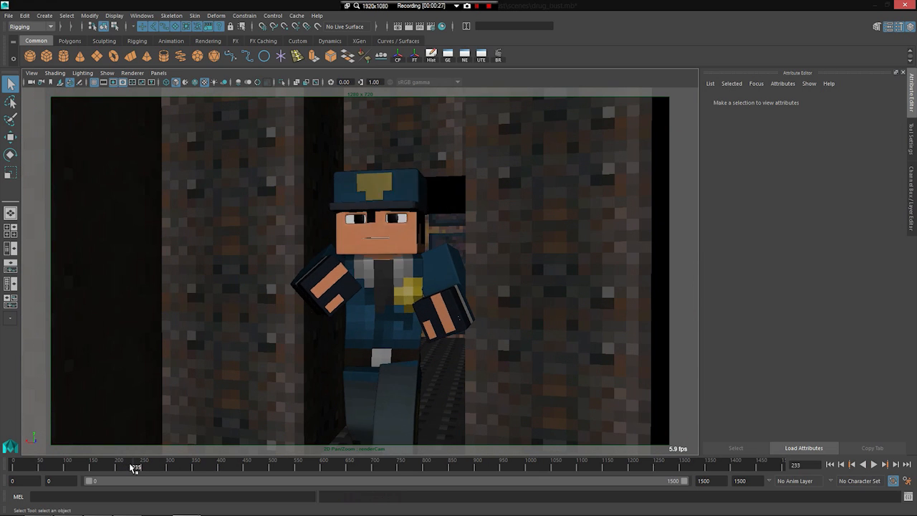
key(alt+period)
key(alt+period)
key(alt+period)
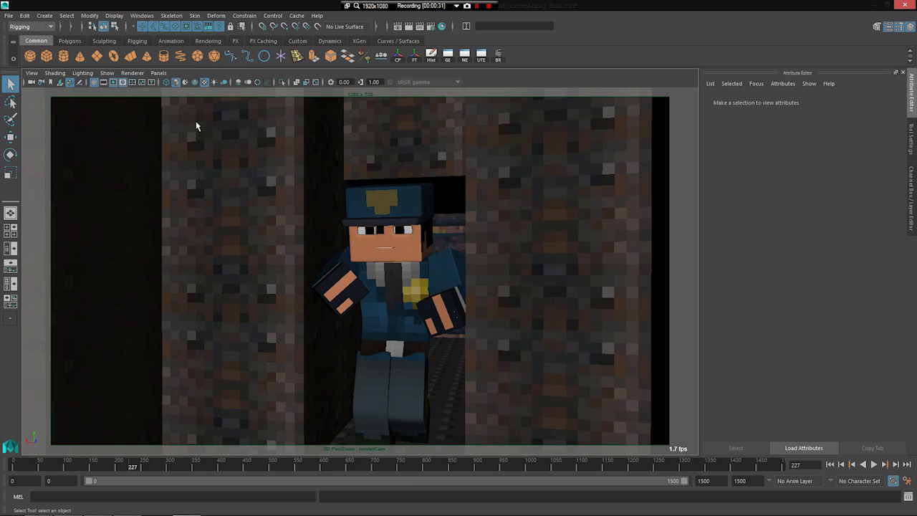
click(159, 74)
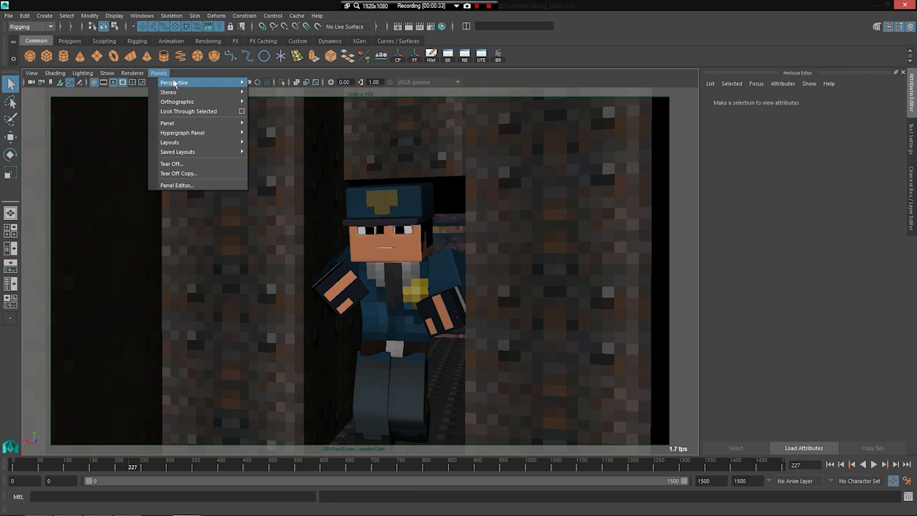
mouse_move(179, 82)
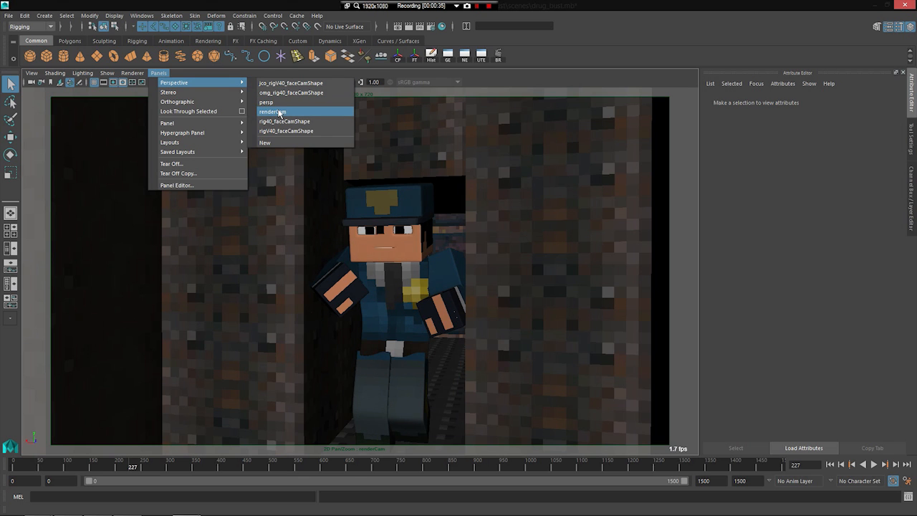
click(276, 103)
Step: Select areaLight1 above the plants and examine the indoor room with the police officer and the orange-clad character
alt+middle_drag(351, 256, 344, 204)
mouse_move(344, 205)
alt+mouse_down()
mouse_move(354, 201)
mouse_move(343, 187)
alt+mouse_up()
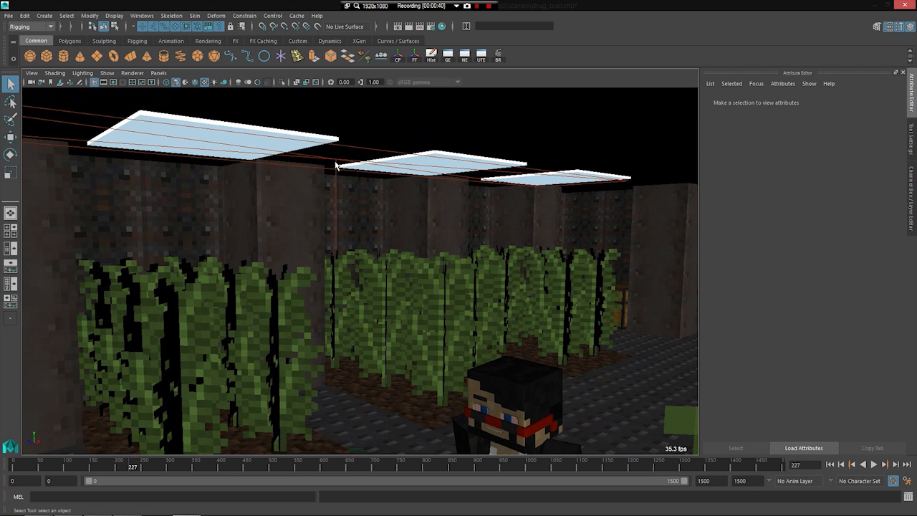
click(335, 165)
alt+right_drag(336, 165, 341, 207)
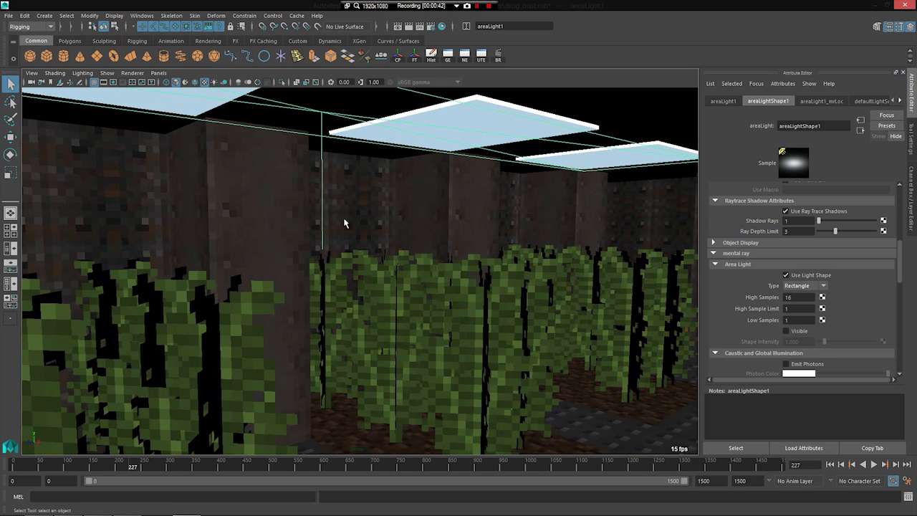
alt+drag(360, 228, 223, 263)
alt+middle_drag(222, 262, 313, 287)
mouse_move(313, 290)
alt+mouse_down()
mouse_move(247, 291)
mouse_move(349, 288)
mouse_move(318, 282)
alt+mouse_up()
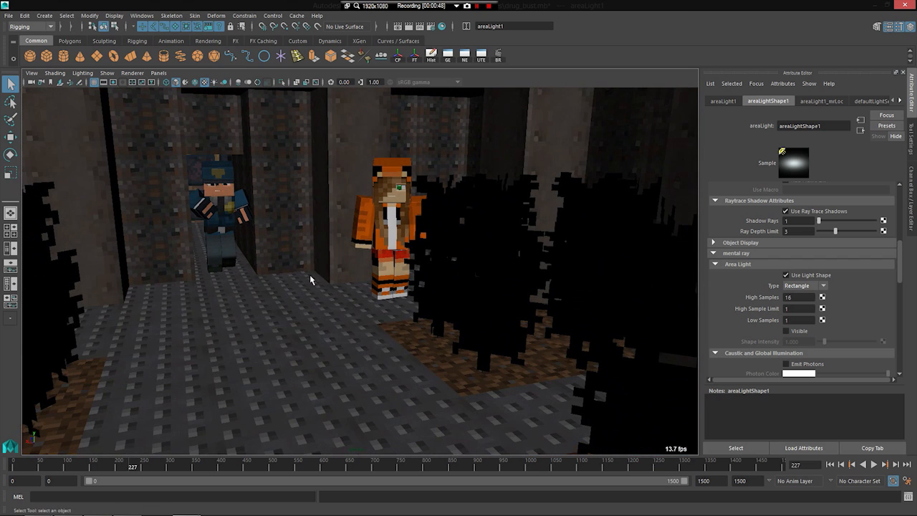
alt+drag(201, 300, 125, 172)
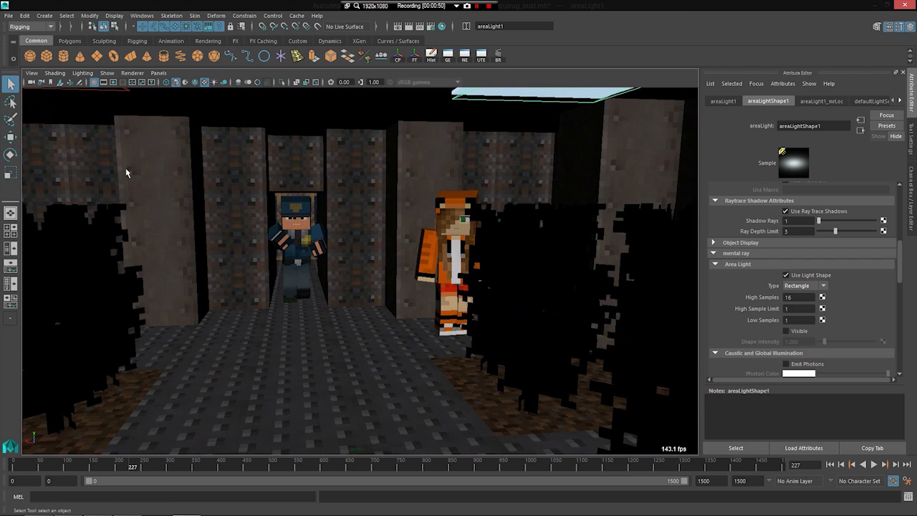
alt+drag(233, 238, 320, 258)
Step: View the whole building from outside and select the fog render box that surrounds it
scroll(314, 262, down, 10)
alt+drag(286, 297, 250, 278)
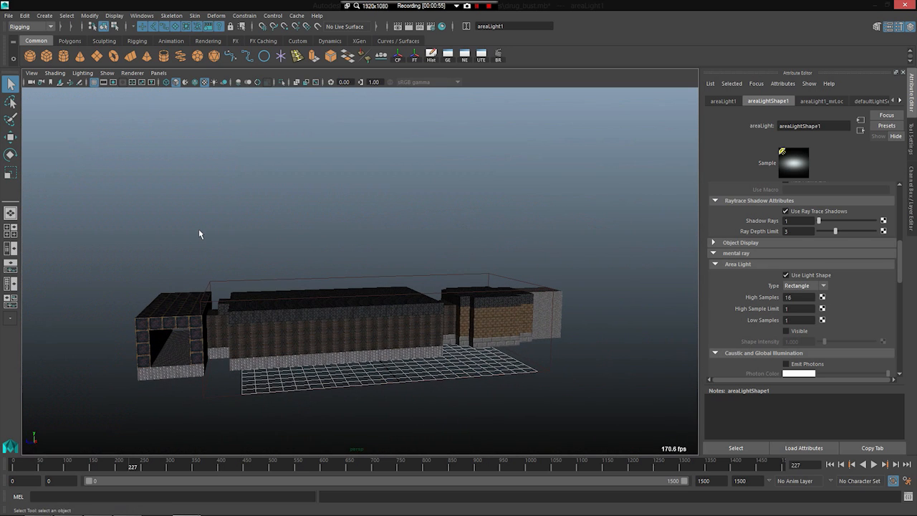
alt+drag(422, 308, 392, 305)
alt+drag(180, 318, 182, 288)
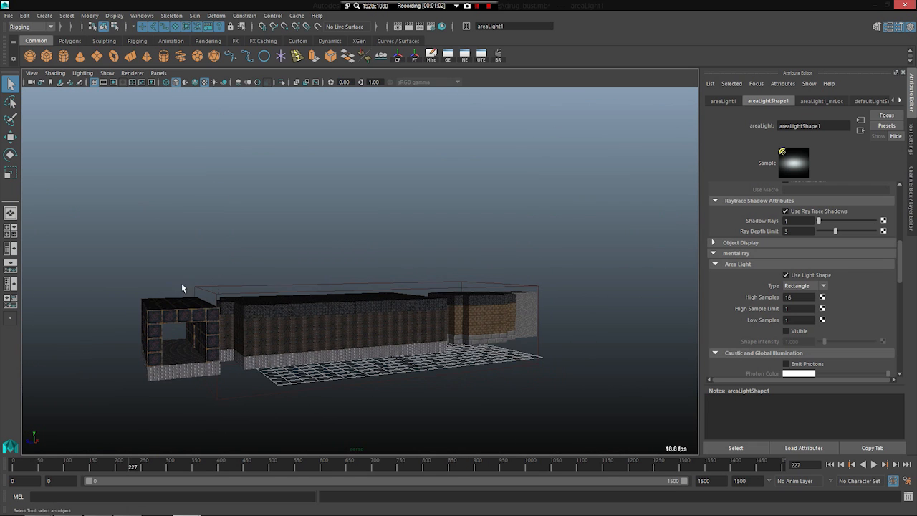
click(309, 289)
scroll(427, 308, up, 5)
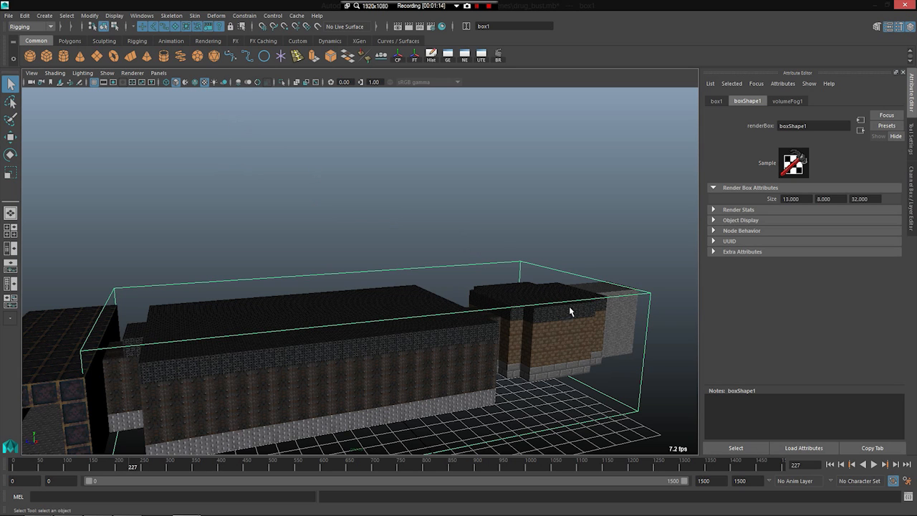
scroll(429, 278, down, 5)
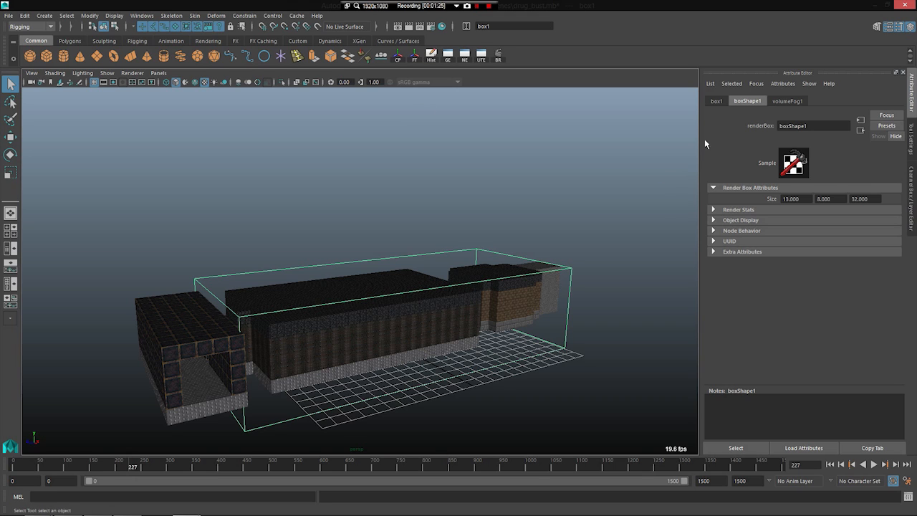
Step: Open the box's volumeFog1 attributes and the volumeNoise1 texture connected to its transparency
click(786, 101)
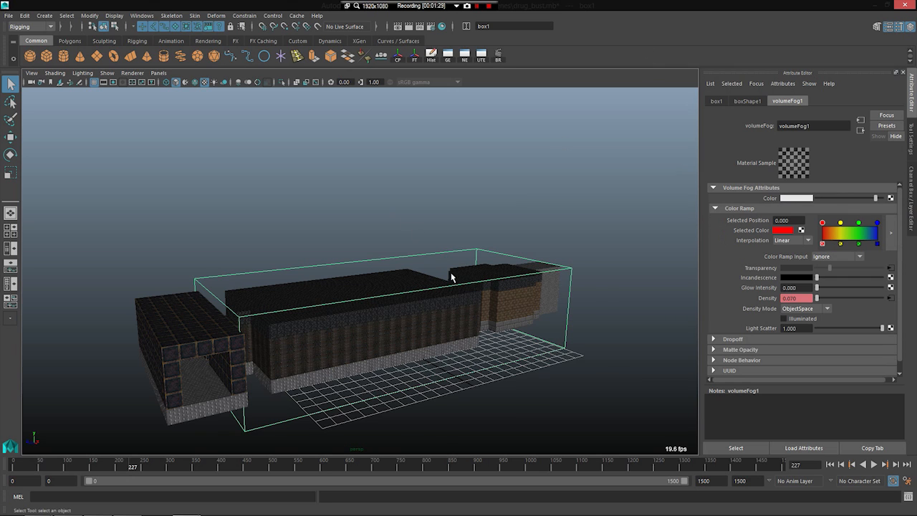
scroll(451, 277, up, 2)
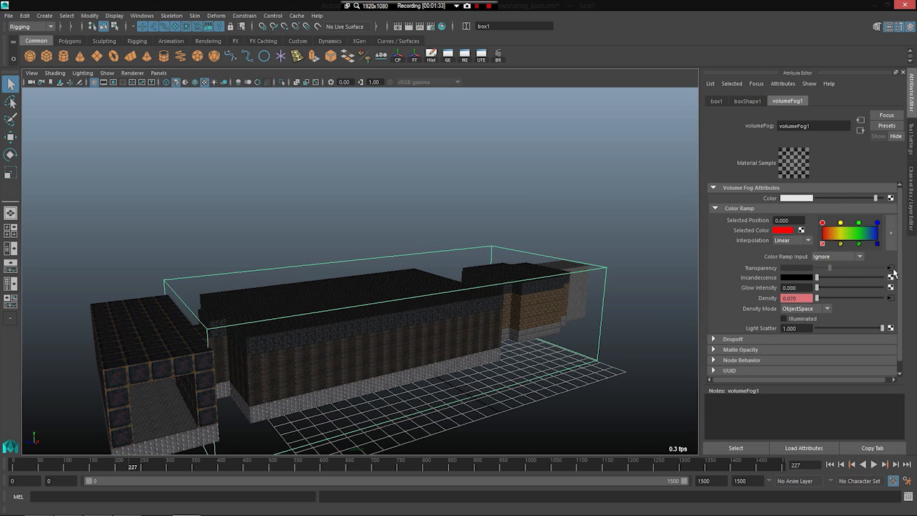
click(892, 268)
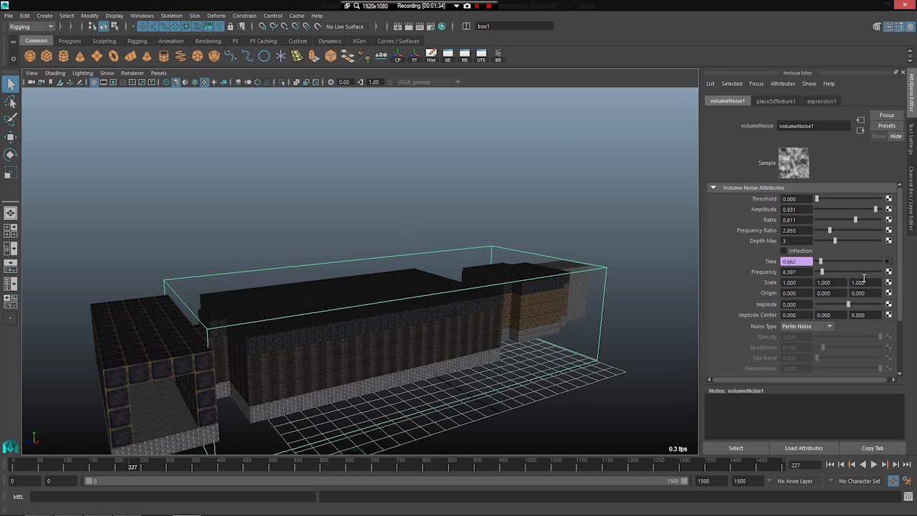
drag(781, 126, 811, 128)
click(814, 127)
alt+drag(596, 246, 440, 284)
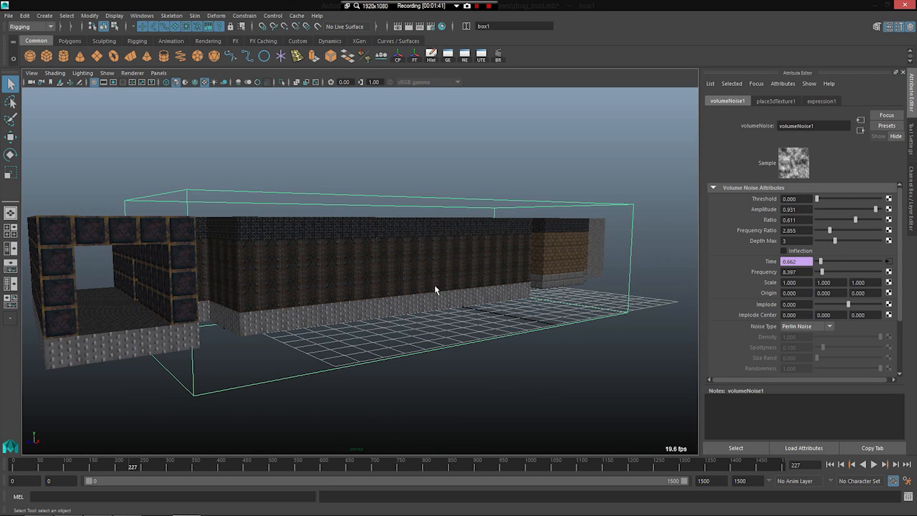
alt+drag(436, 281, 366, 301)
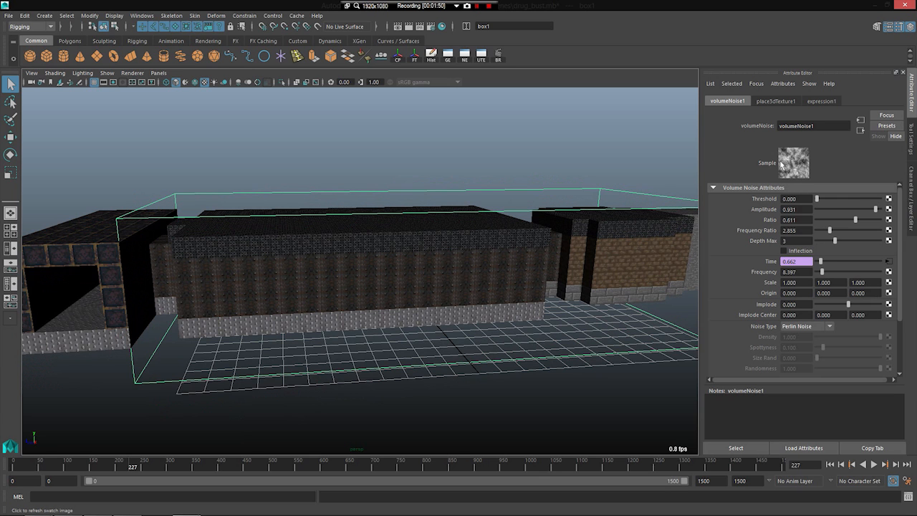
alt+drag(440, 231, 527, 318)
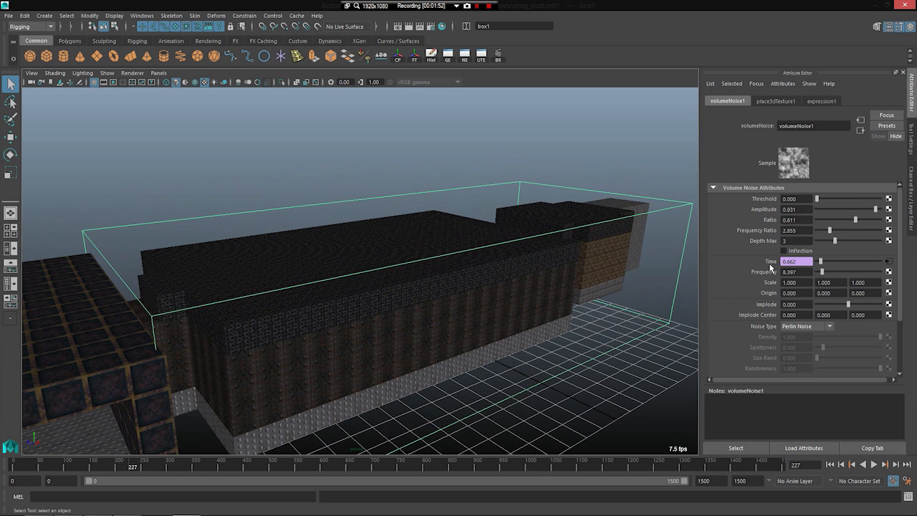
Step: Try deleting the expression on volumeNoise1's Time attribute and changing its value, undo both changes and reopen the noise texture
right_click(780, 262)
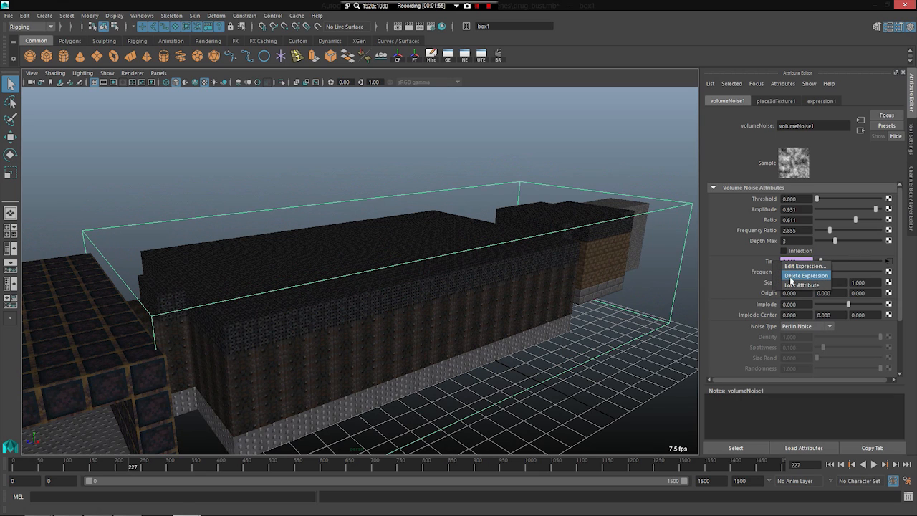
click(791, 275)
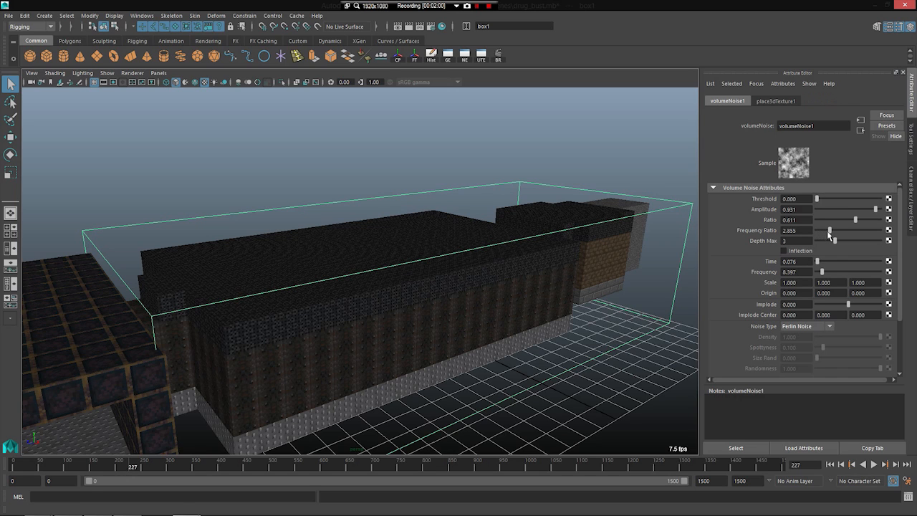
mouse_move(823, 261)
mouse_down()
mouse_move(833, 262)
mouse_move(825, 264)
mouse_up()
key(ctrl+z)
key(ctrl+z)
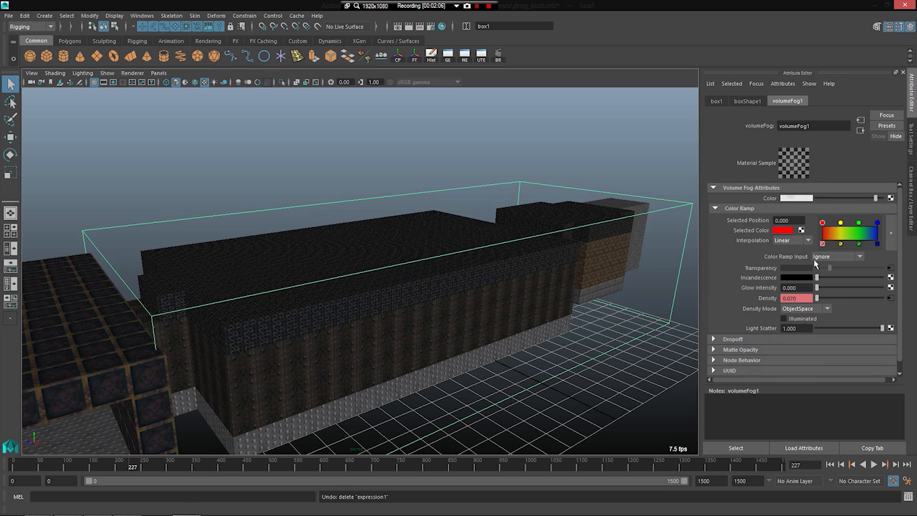
click(890, 265)
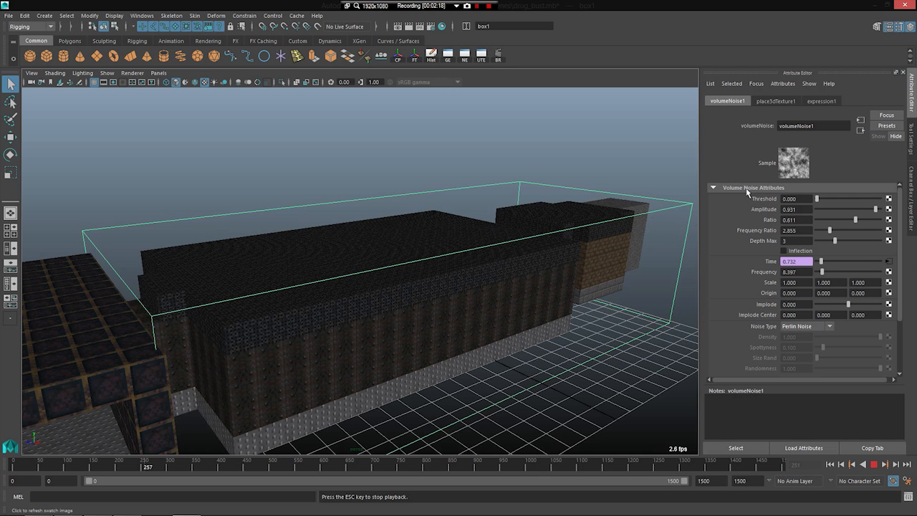
Step: Play the animation inside the plant room in front of the seated black-suited character to frame 266
scroll(222, 324, up, 5)
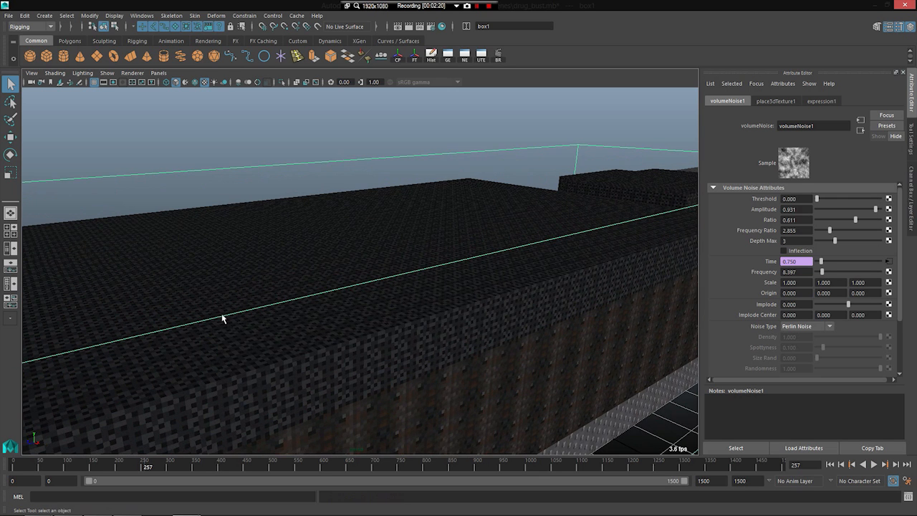
alt+drag(191, 349, 280, 298)
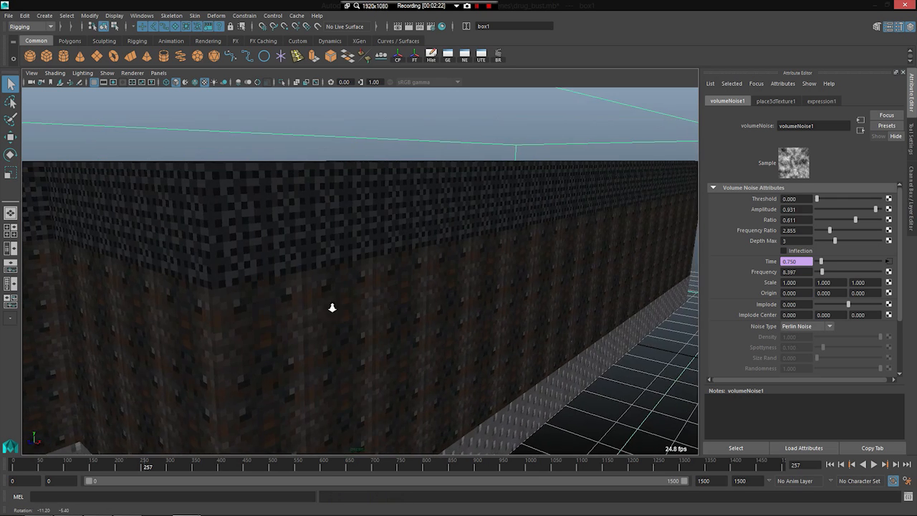
scroll(308, 294, up, 5)
mouse_move(387, 292)
alt+mouse_down()
mouse_move(475, 293)
mouse_move(384, 288)
mouse_move(396, 286)
alt+mouse_up()
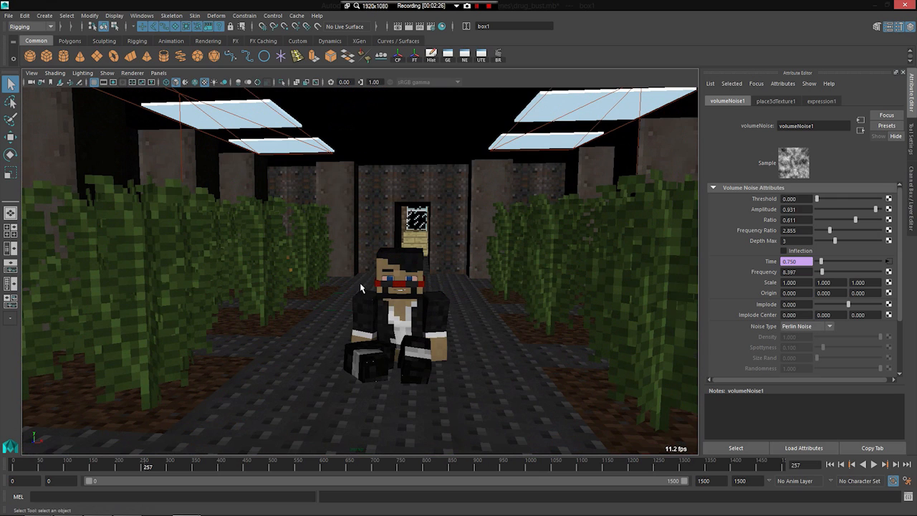
scroll(367, 283, up, 2)
key(alt+v)
key(alt+v)
Step: Examine the building's roof, then the plants and ceiling lights around the seated character
alt+drag(364, 290, 322, 250)
alt+right_drag(322, 250, 416, 203)
alt+drag(474, 217, 470, 217)
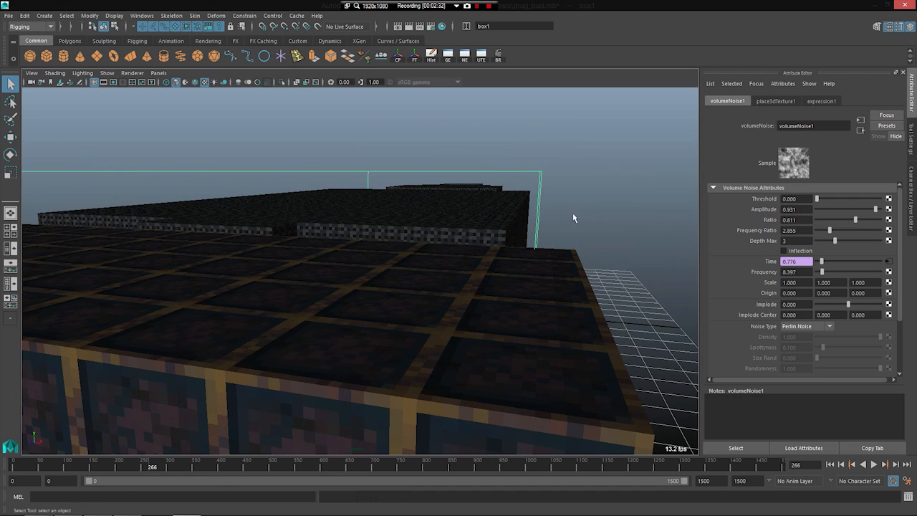
alt+drag(328, 283, 333, 273)
alt+right_drag(335, 271, 370, 299)
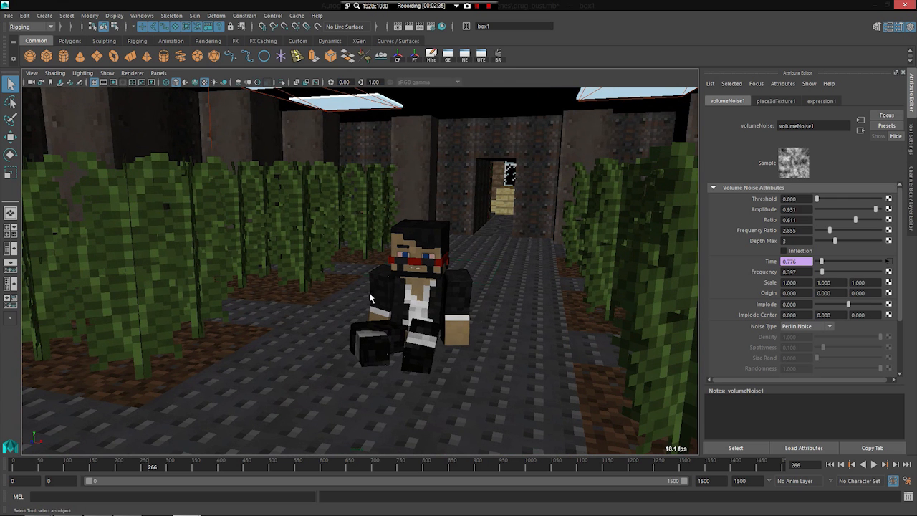
alt+drag(321, 154, 260, 172)
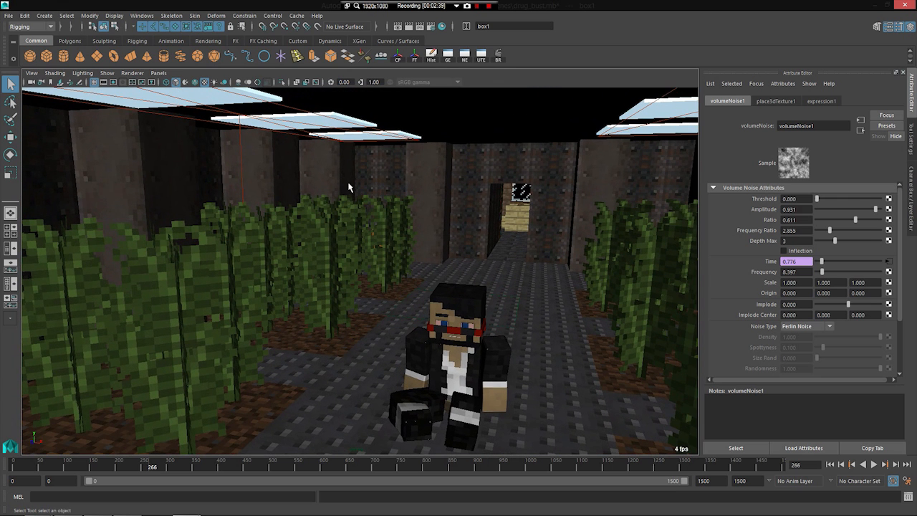
Step: Play on from behind the seated character to frame 320, facing the police officer and the orange-clad character
alt+drag(432, 243, 162, 283)
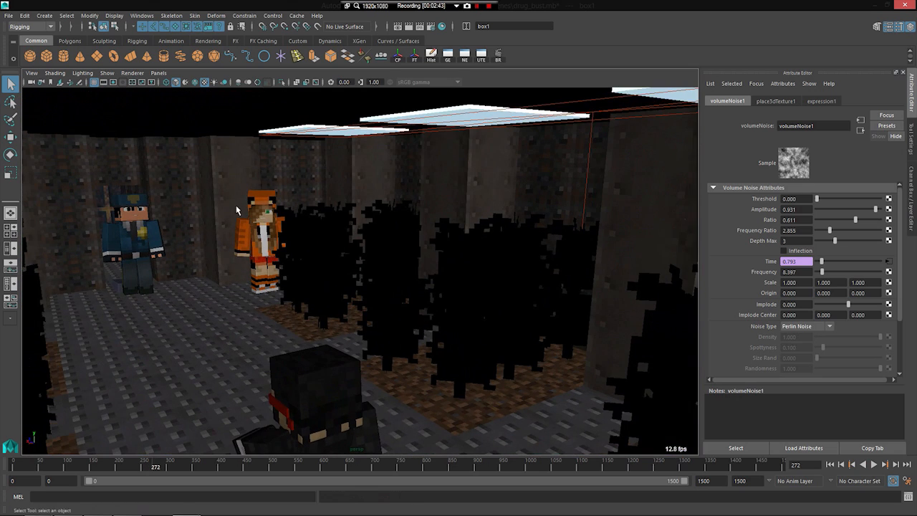
alt+middle_drag(262, 188, 292, 176)
key(alt+v)
key(alt+v)
alt+drag(325, 275, 276, 283)
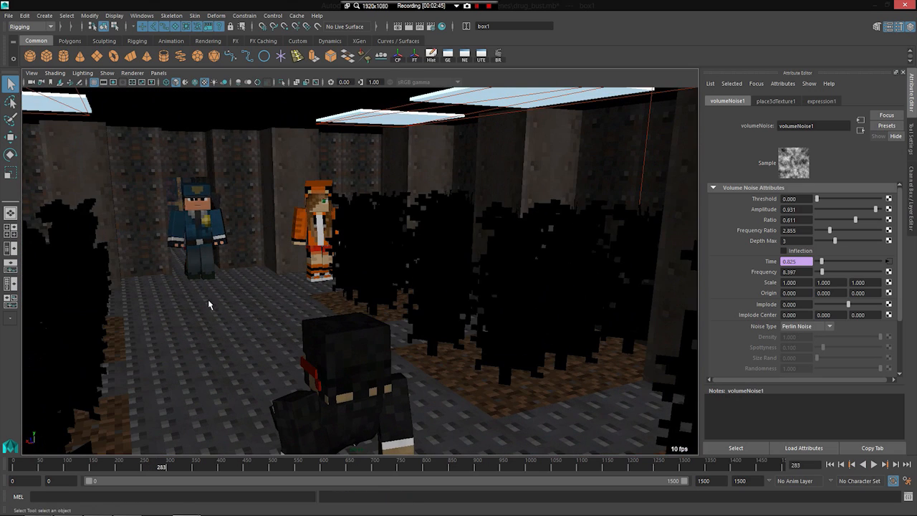
alt+middle_drag(228, 303, 256, 308)
key(alt+v)
key(alt+v)
alt+drag(232, 328, 302, 349)
Step: Play on to about frame 380, viewing the black-suited character from behind and from the front
key(alt+v)
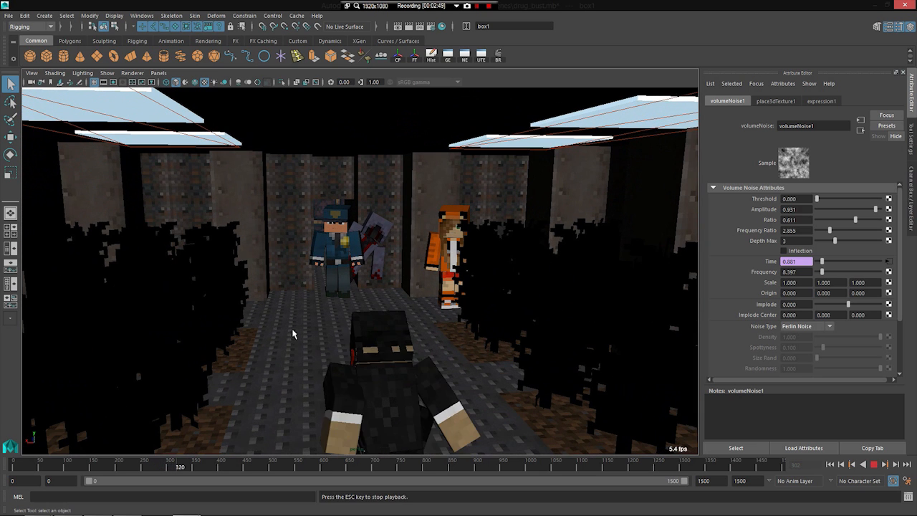
scroll(374, 348, up, 4)
key(alt+v)
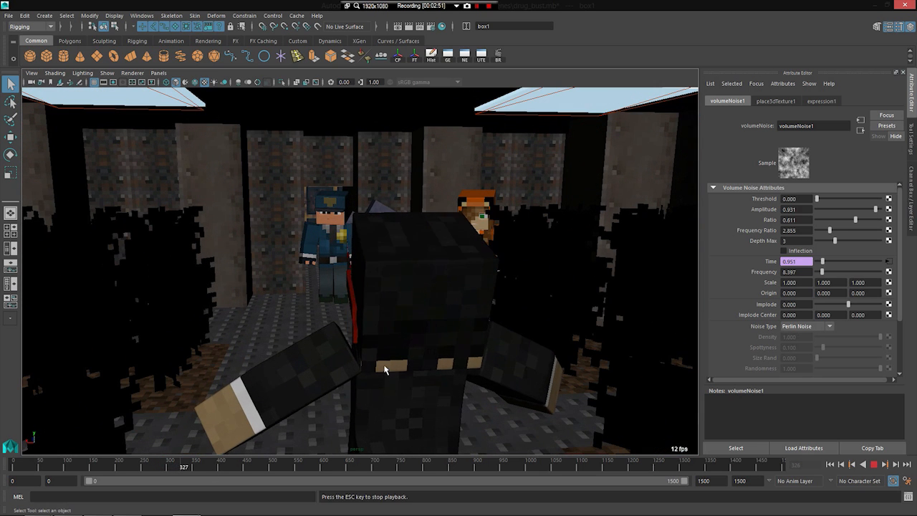
key(alt+v)
alt+drag(411, 381, 287, 328)
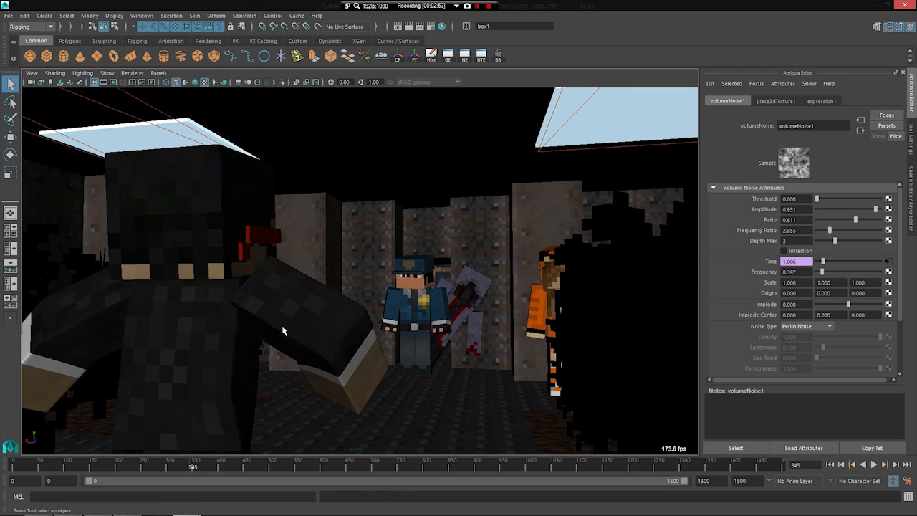
key(alt+v)
key(alt+v)
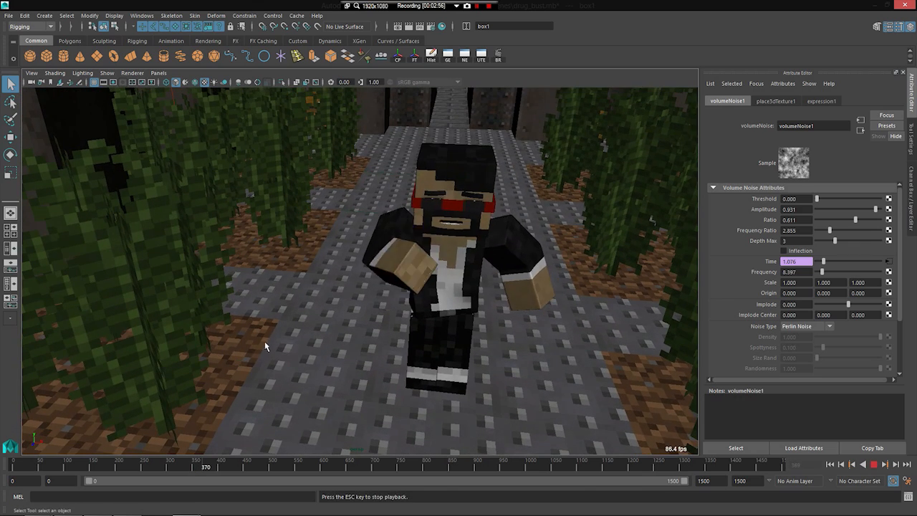
alt+drag(264, 342, 235, 305)
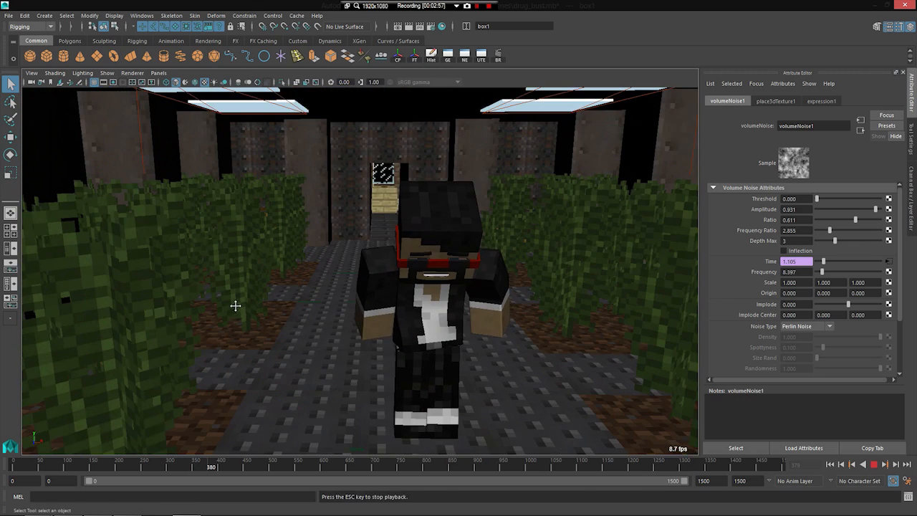
Step: Jump ahead to frame 543 and play on to frame 553, viewing the black-suited character and the plant rows
key(Escape)
click(295, 467)
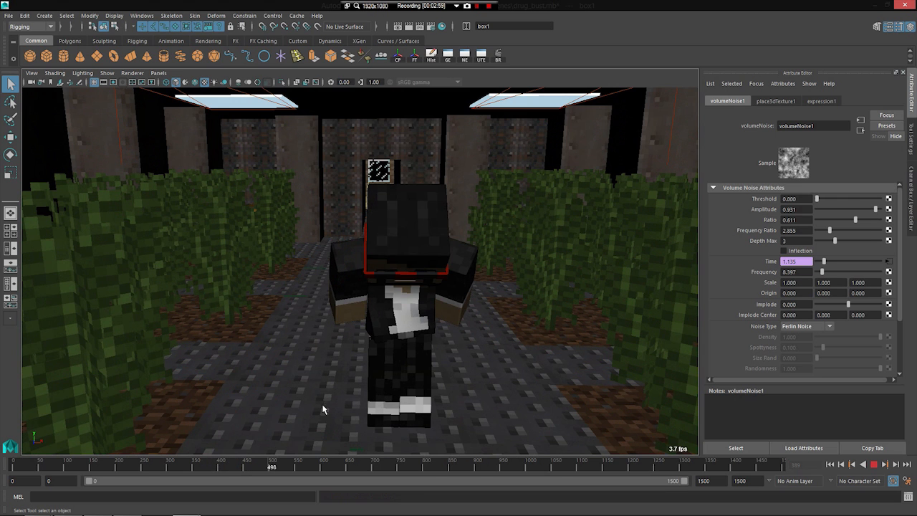
alt+middle_drag(295, 367, 284, 359)
scroll(284, 359, up, 2)
scroll(258, 281, down, 1)
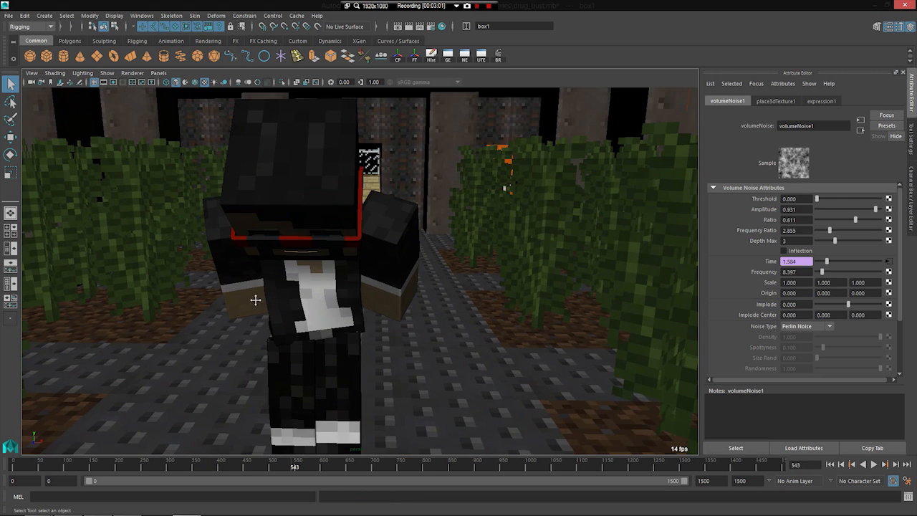
alt+middle_drag(258, 281, 257, 328)
alt+middle_drag(238, 240, 432, 291)
alt+drag(432, 291, 369, 291)
key(alt+v)
alt+drag(219, 337, 169, 360)
key(alt+v)
Step: Select the black-suited character's left arm, bring the orange-clad character at the chest into view and play to frame 566
click(109, 303)
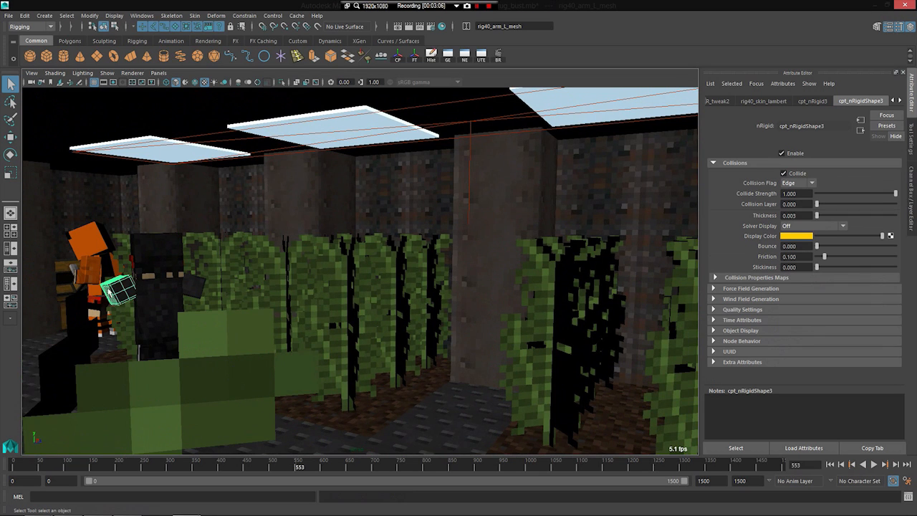
key(f)
scroll(172, 326, down, 3)
alt+middle_drag(172, 326, 372, 334)
alt+drag(373, 334, 292, 287)
key(alt+v)
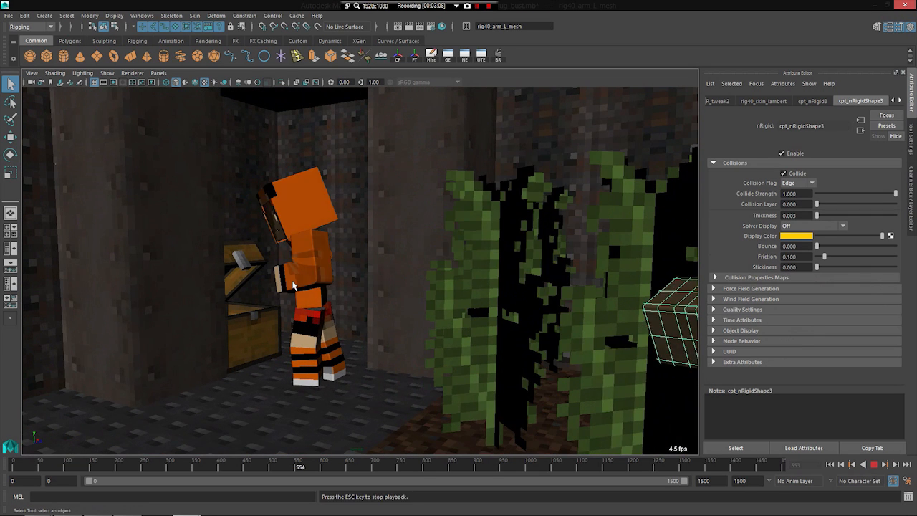
key(alt+v)
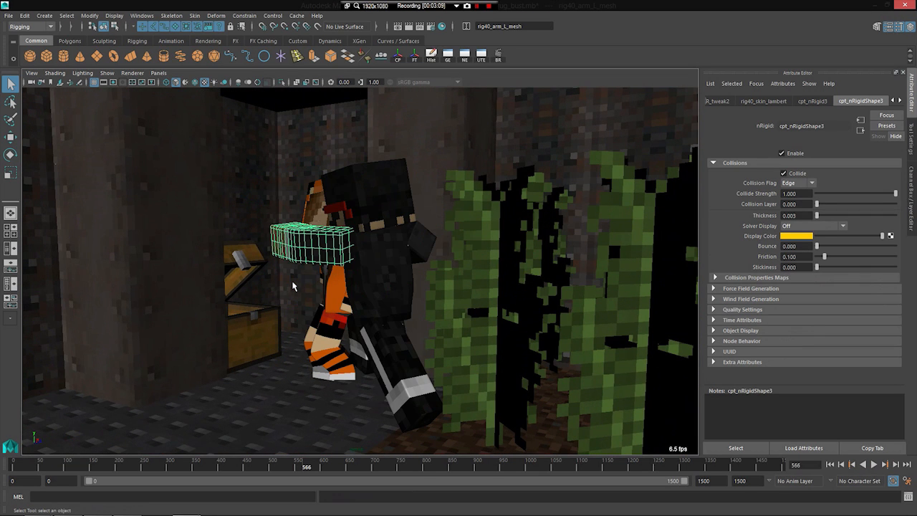
Step: Step back frame by frame to 556 to inspect the black-suited character's run towards the chest
key(alt+comma)
key(alt+comma)
key(alt+comma)
key(alt+comma)
key(alt+comma)
key(alt+comma)
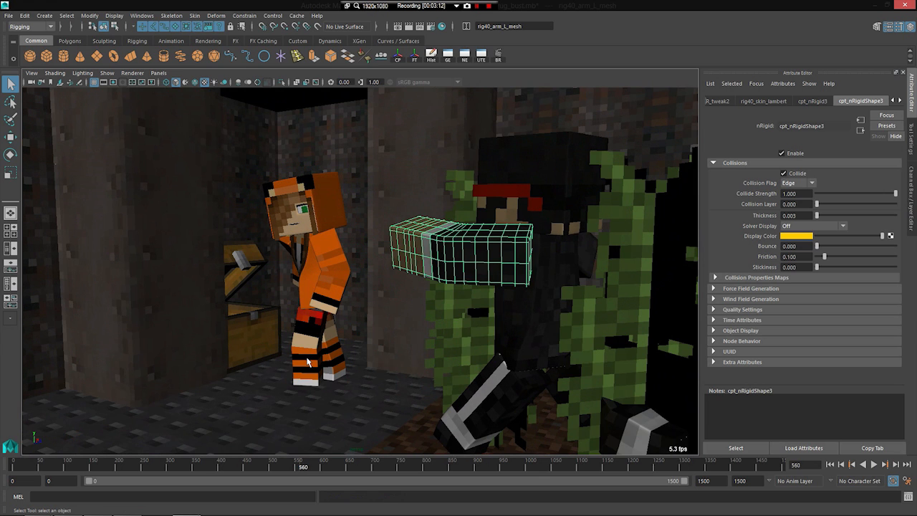
key(alt+comma)
key(alt+comma)
key(alt+comma)
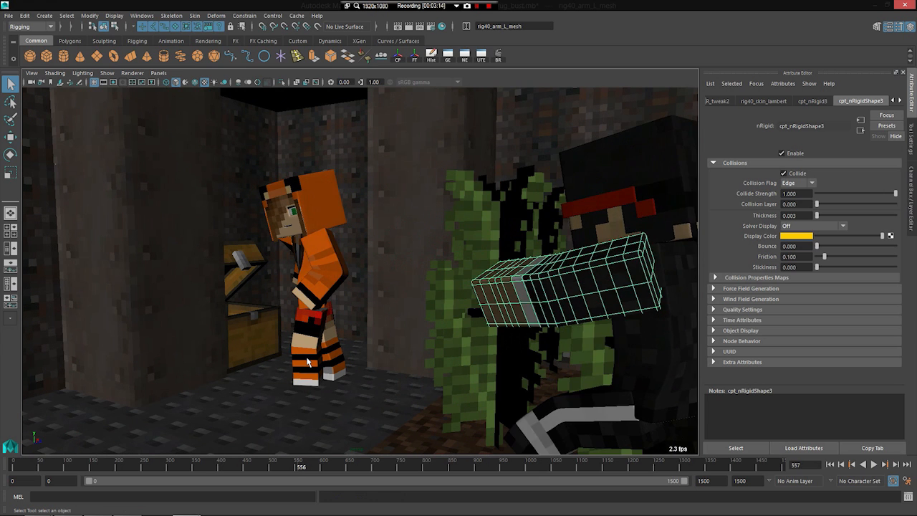
Step: Select the orange-clad character's left arm mesh, inspect its elbow bend up close and play on to frame 560
alt+drag(260, 237, 347, 289)
click(333, 281)
key(f)
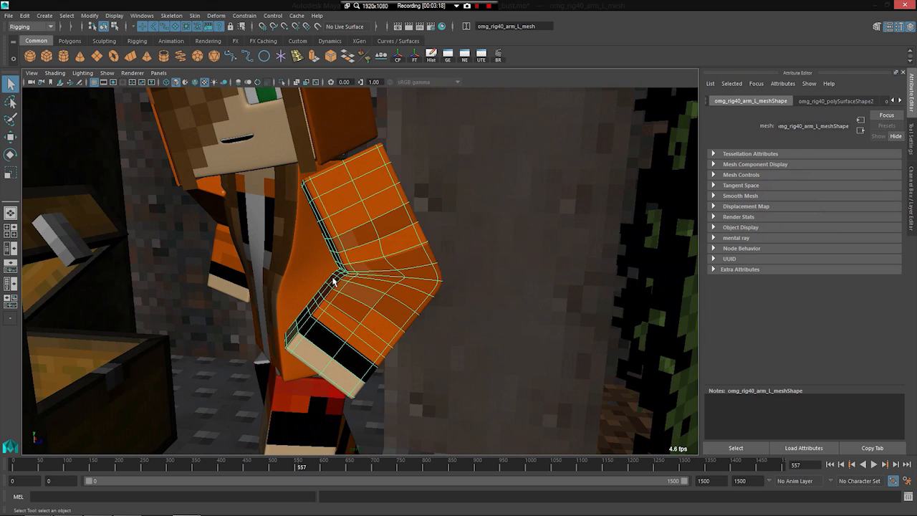
scroll(342, 287, down, 5)
key(alt+v)
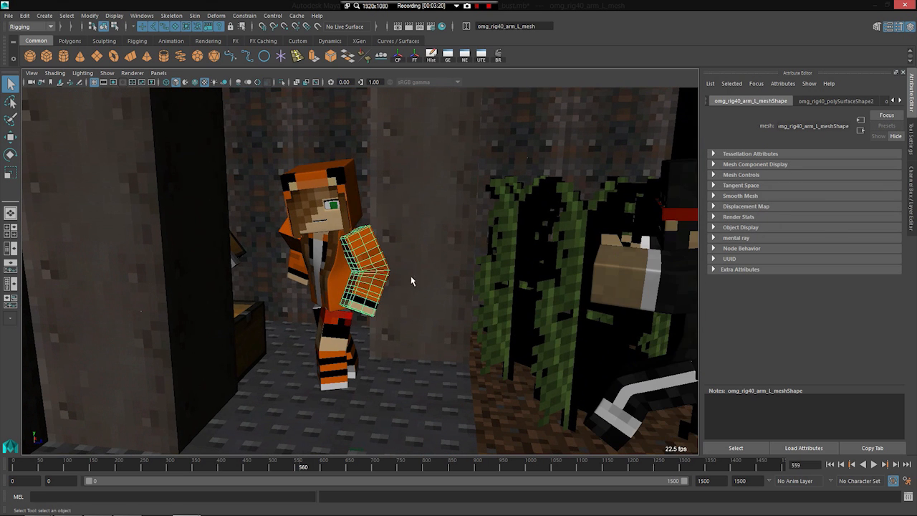
Step: Examine the push between the two characters up to frame 566, clear the selection and step back and forth through it
alt+middle_drag(335, 274, 403, 299)
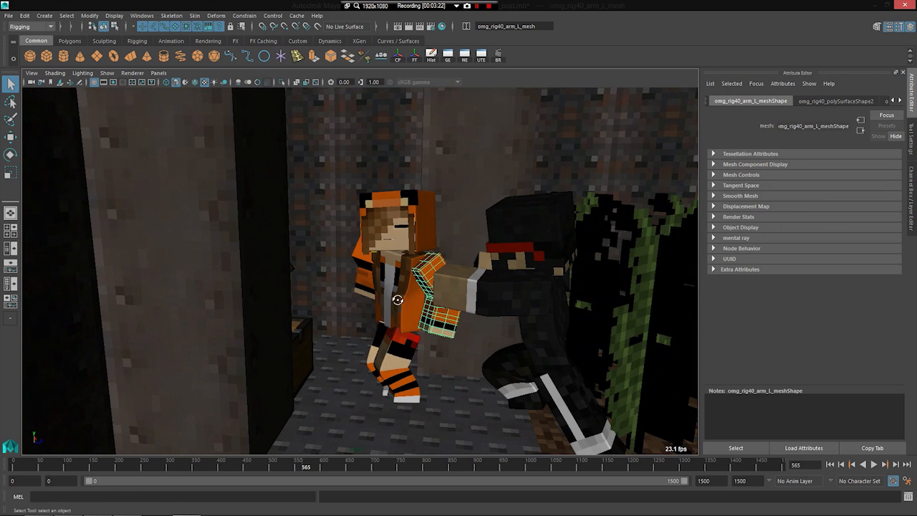
alt+drag(398, 300, 403, 310)
click(358, 220)
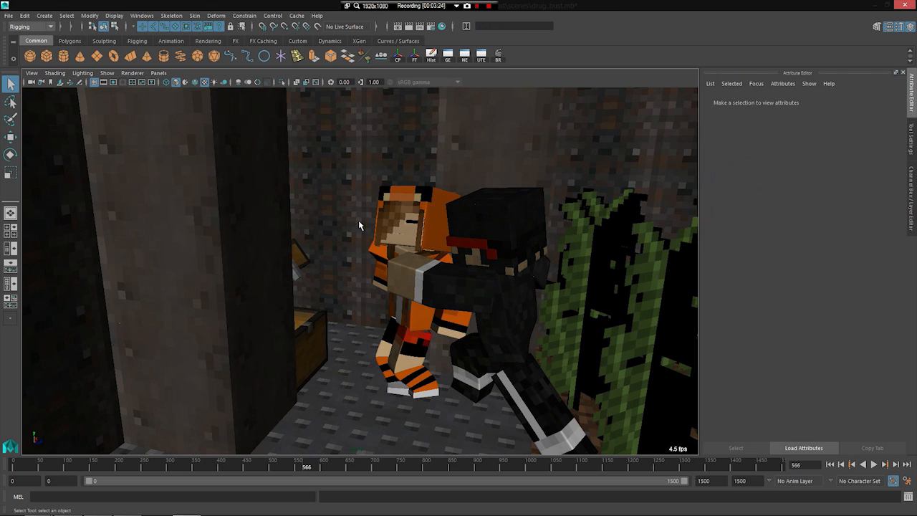
key(alt+comma)
key(alt+comma)
key(alt+period)
key(alt+period)
key(alt+period)
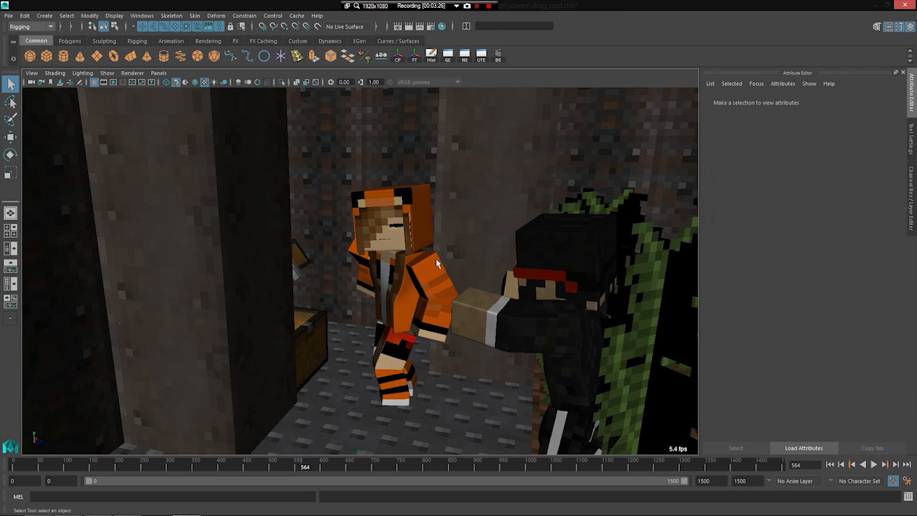
Step: Step forward frame by frame to 575, watching the black-suited character pass the orange-clad one and reach the chest
alt+drag(446, 307, 414, 322)
alt+right_drag(414, 323, 375, 329)
alt+middle_drag(374, 329, 406, 348)
alt+right_drag(406, 348, 396, 337)
alt+middle_drag(396, 337, 343, 333)
key(alt+period)
key(alt+period)
key(alt+period)
key(alt+period)
key(alt+period)
key(alt+period)
key(alt+period)
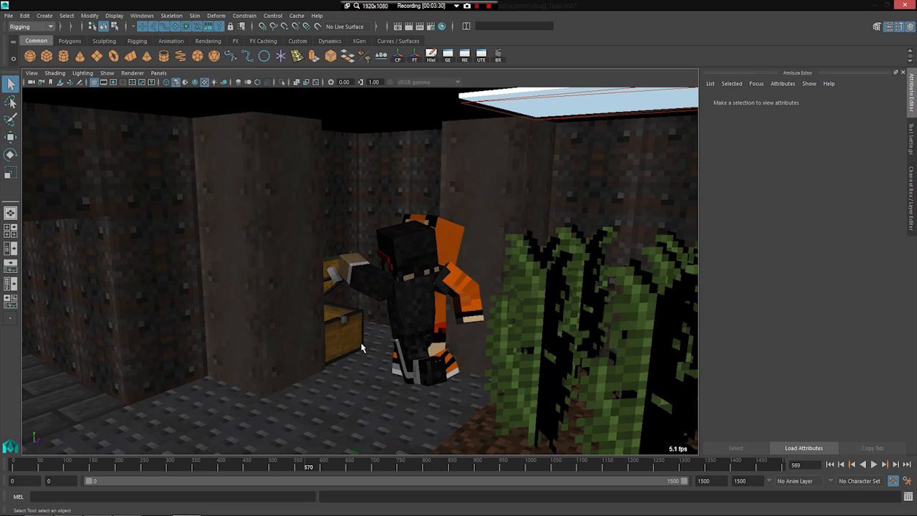
Step: Bring the passage beside the chest into view and step forward to frame 579
key(alt+period)
key(alt+period)
key(alt+period)
key(alt+period)
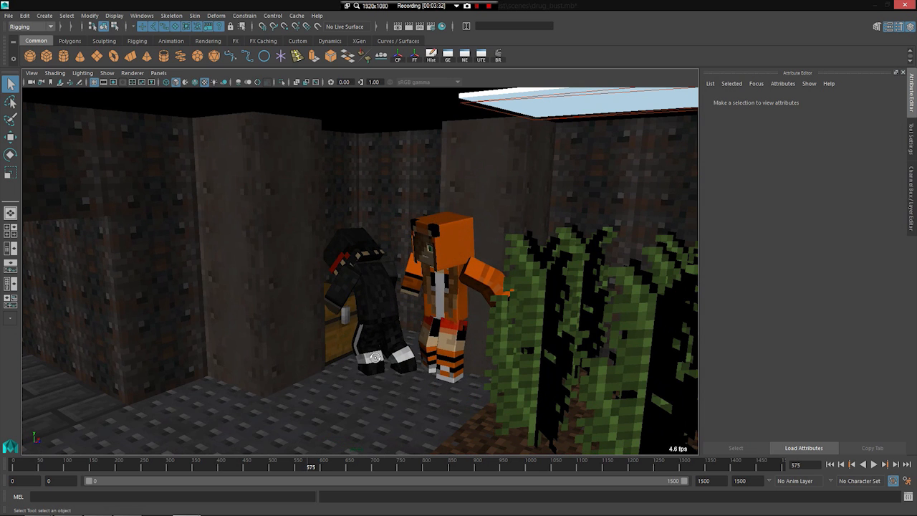
alt+drag(372, 356, 348, 355)
alt+middle_drag(348, 355, 442, 355)
key(alt+period)
key(alt+period)
key(alt+period)
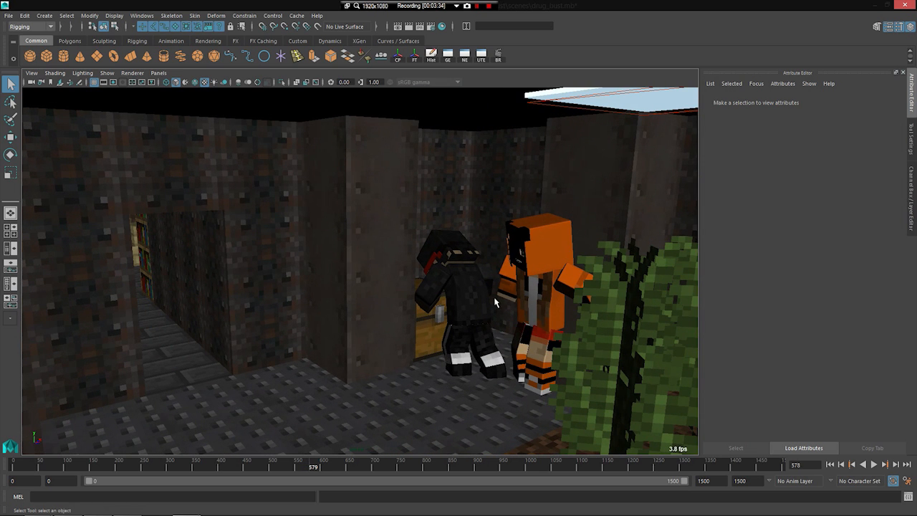
Step: Rewind to before the encounter at the chest and replay it through to frame 623
drag(298, 465, 287, 470)
key(alt+v)
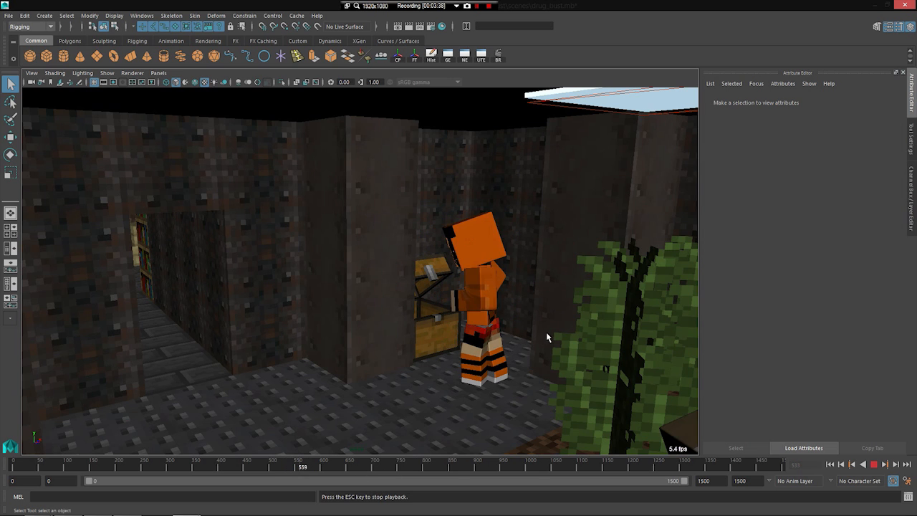
key(alt+v)
mouse_move(493, 356)
alt+right_down()
mouse_move(377, 365)
mouse_move(493, 364)
alt+right_up()
alt+drag(398, 355, 472, 304)
key(alt+v)
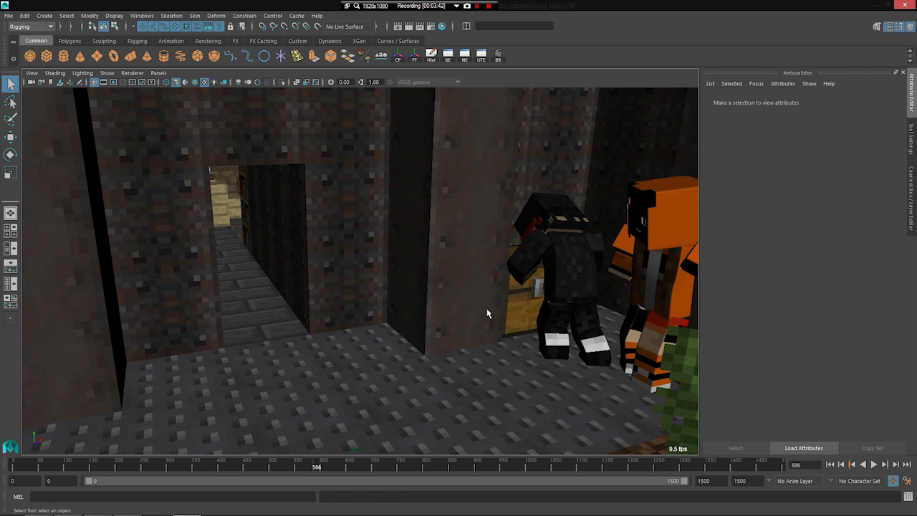
key(alt+v)
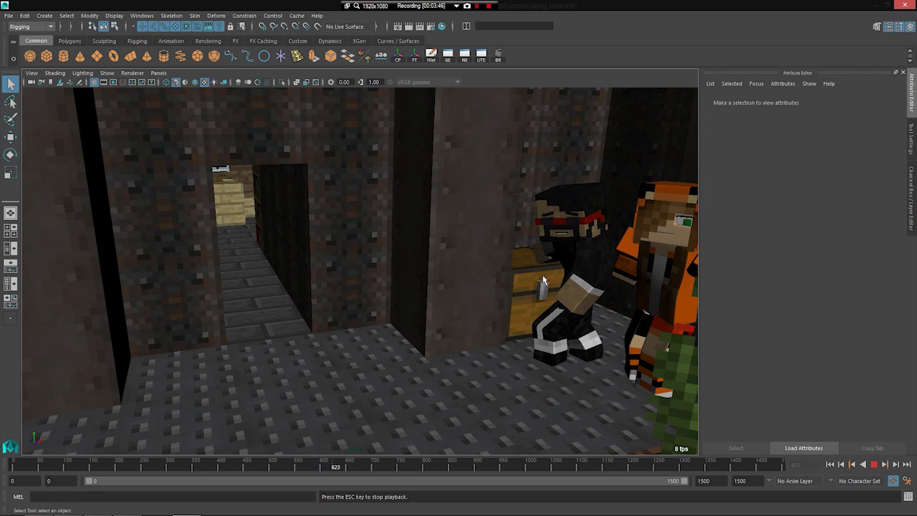
Step: View the chest and passage from the other side and play on to frame 691 to watch the police officer
key(Escape)
alt+drag(249, 383, 213, 362)
key(alt+v)
key(alt+v)
alt+right_drag(212, 362, 261, 351)
key(alt+v)
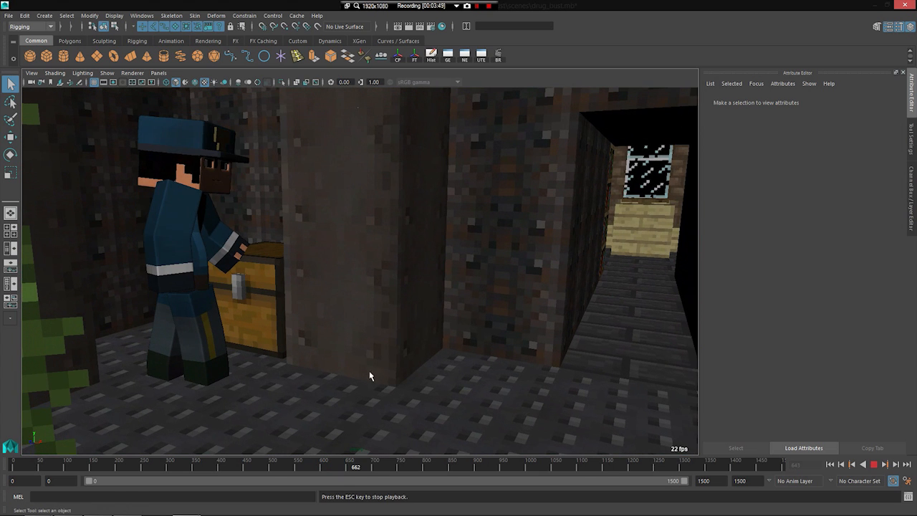
key(Escape)
Step: Jump ahead to frame 811 and on to 1213 to watch the police officer and black-suited character
key(alt+v)
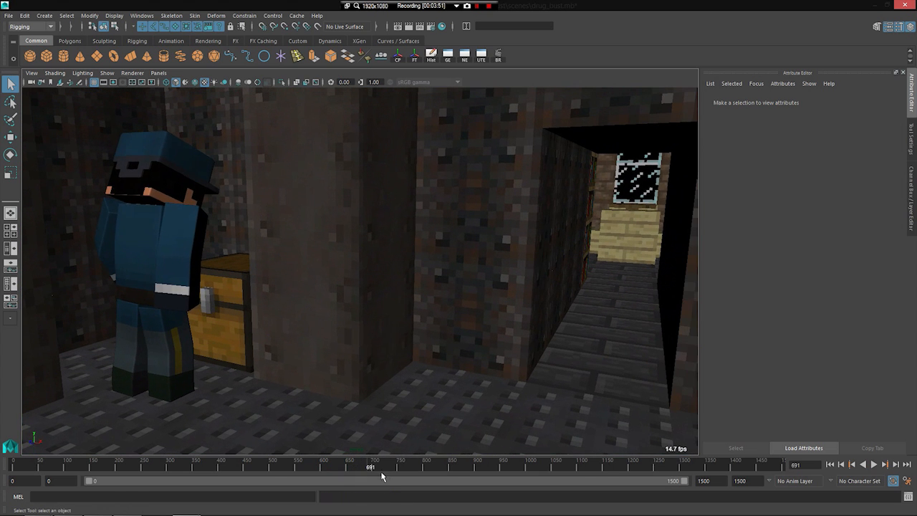
click(429, 466)
key(alt+v)
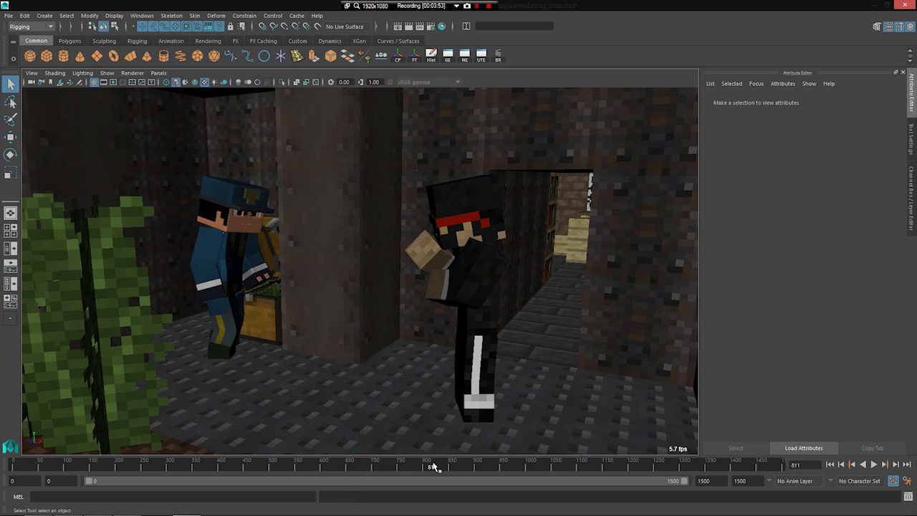
key(alt+v)
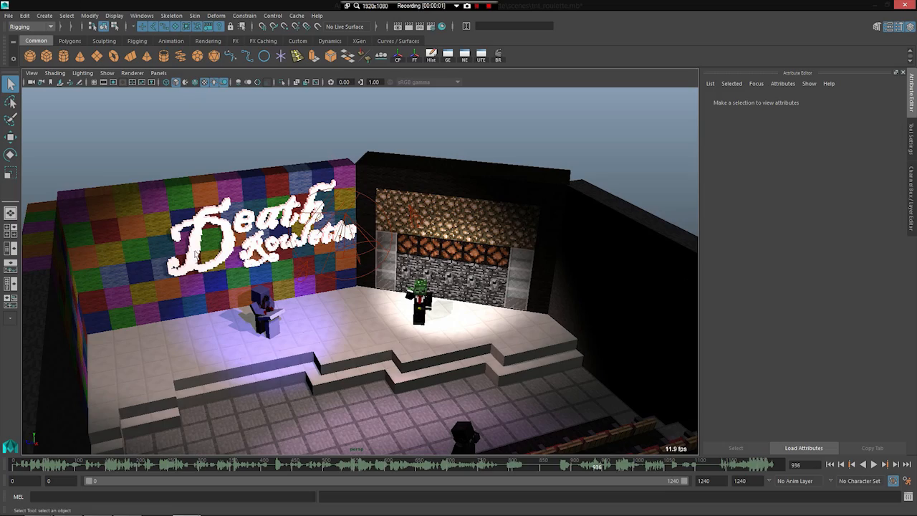
alt+drag(196, 253, 367, 312)
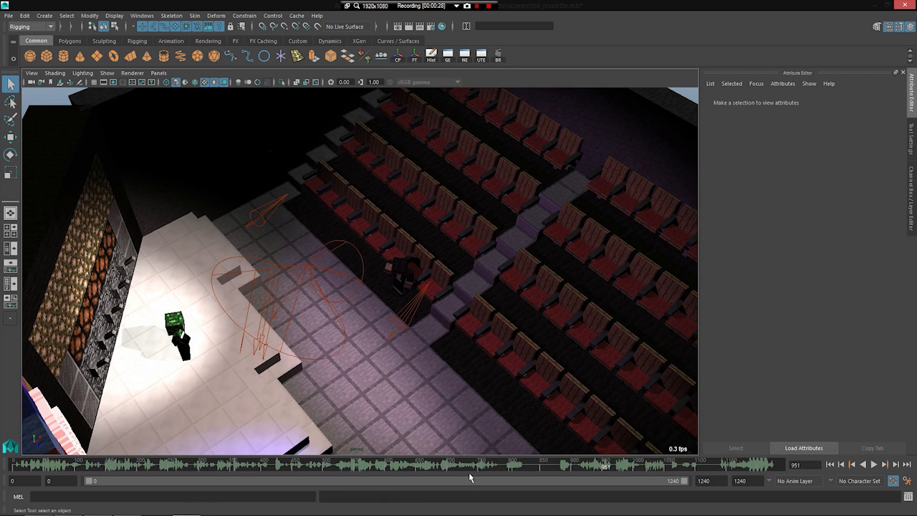
Step: Turn off the timeline sound in the theatre scene
right_click(440, 470)
mouse_move(505, 404)
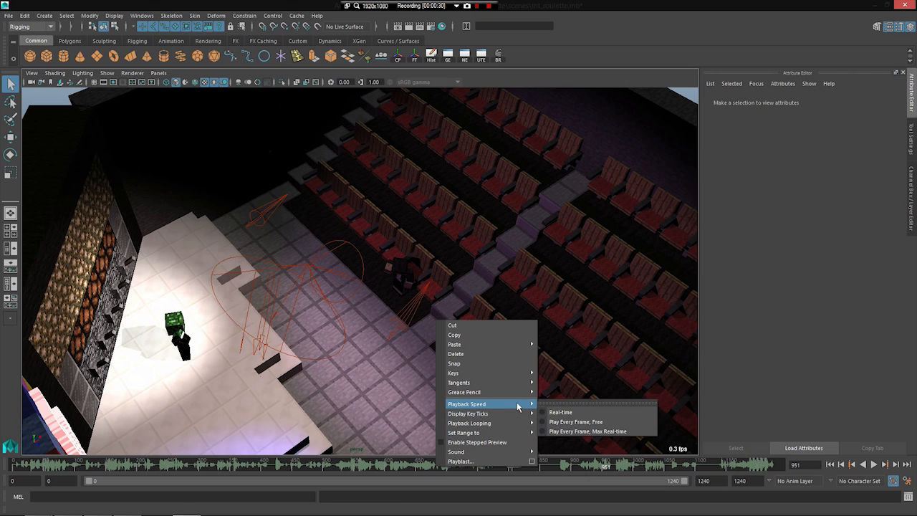
mouse_move(510, 434)
mouse_move(522, 454)
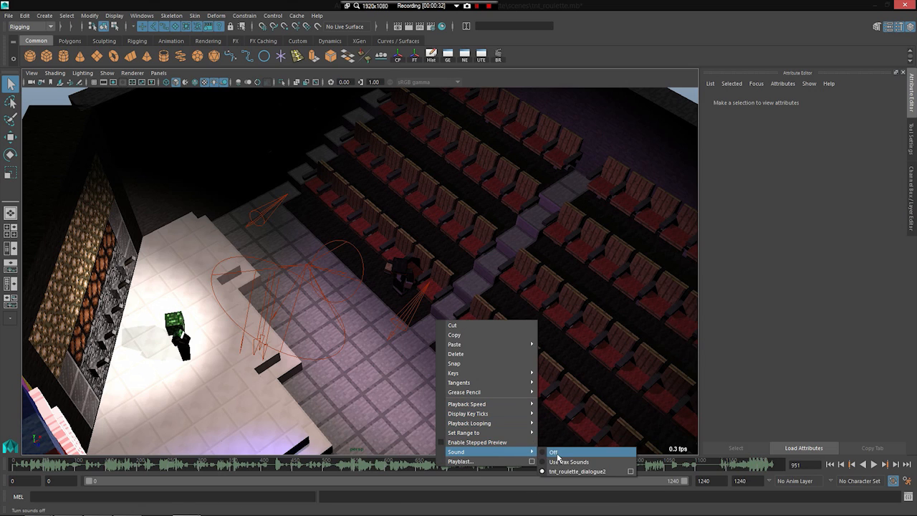
click(555, 453)
Step: Play the theatre scene to frame 983, viewing the stage, sign and seats from above
scroll(320, 350, down, 3)
alt+drag(320, 350, 412, 347)
scroll(314, 326, up, 3)
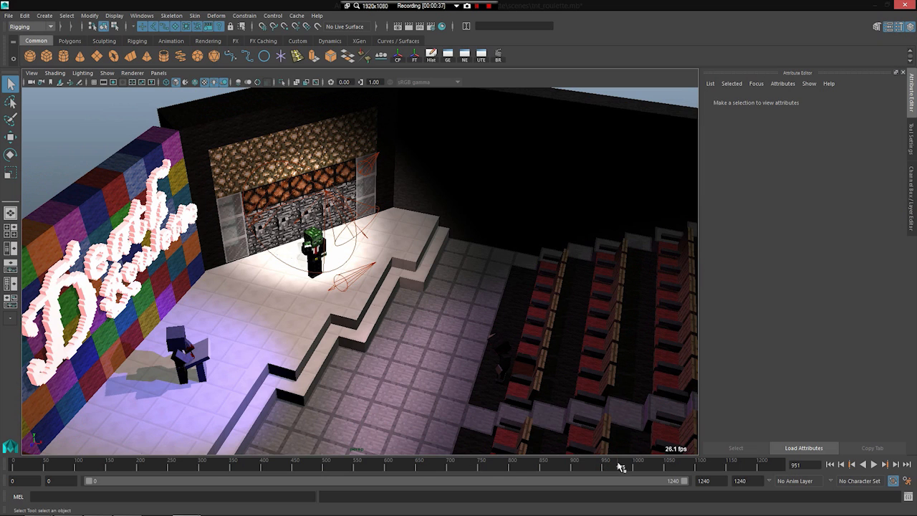
key(alt+v)
key(alt+v)
alt+drag(435, 362, 470, 367)
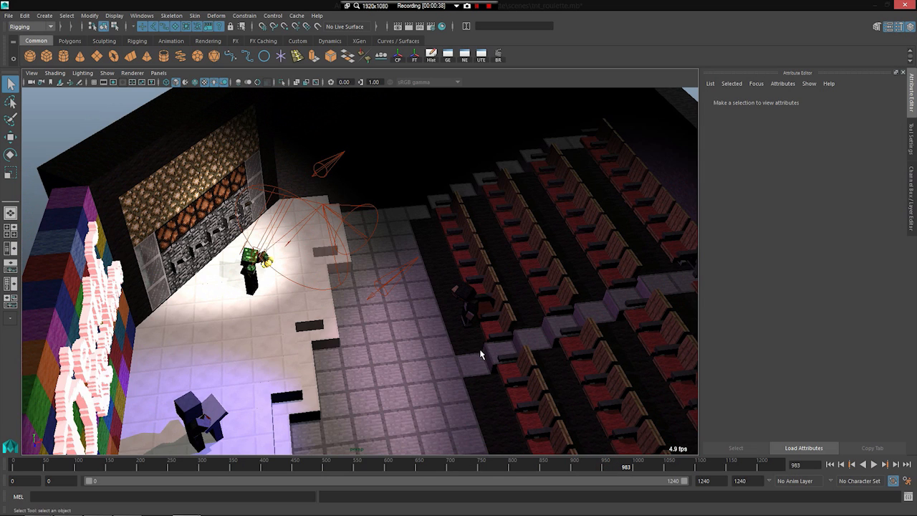
alt+drag(333, 305, 401, 323)
Step: Play on to frame 1038 while viewing the spotlit green-headed character on stage
key(alt+v)
key(alt+v)
key(alt+v)
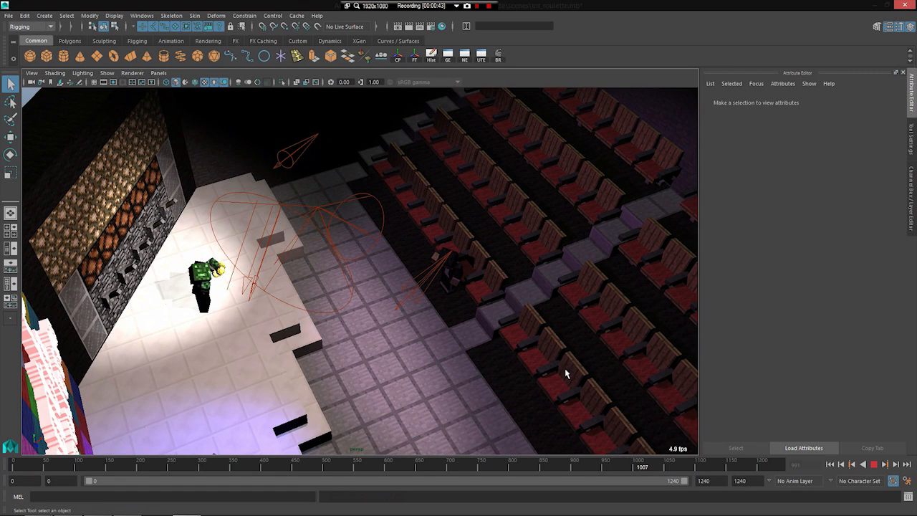
key(alt+v)
alt+drag(506, 353, 444, 326)
key(alt+v)
key(alt+v)
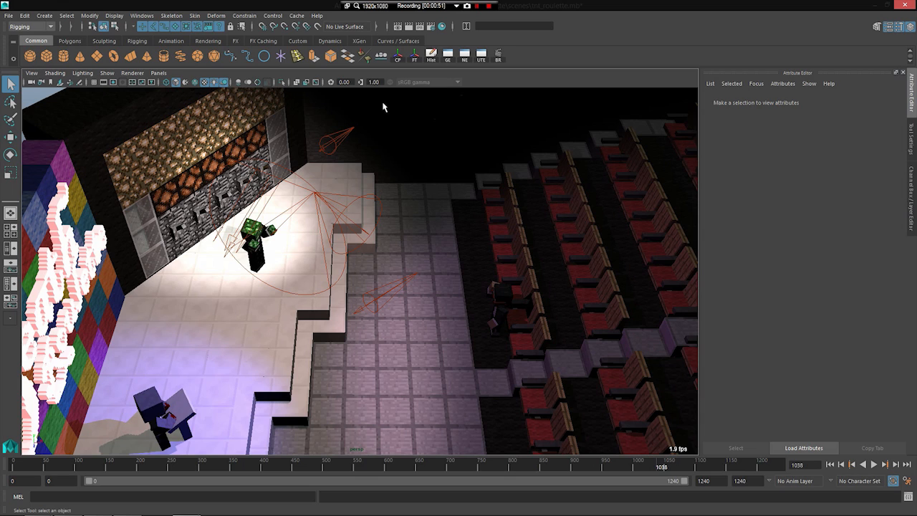
Step: Play the stage animation on to frame 1078, watching the lit character and the stage shadows
key(alt+v)
key(alt+v)
key(alt+v)
key(alt+v)
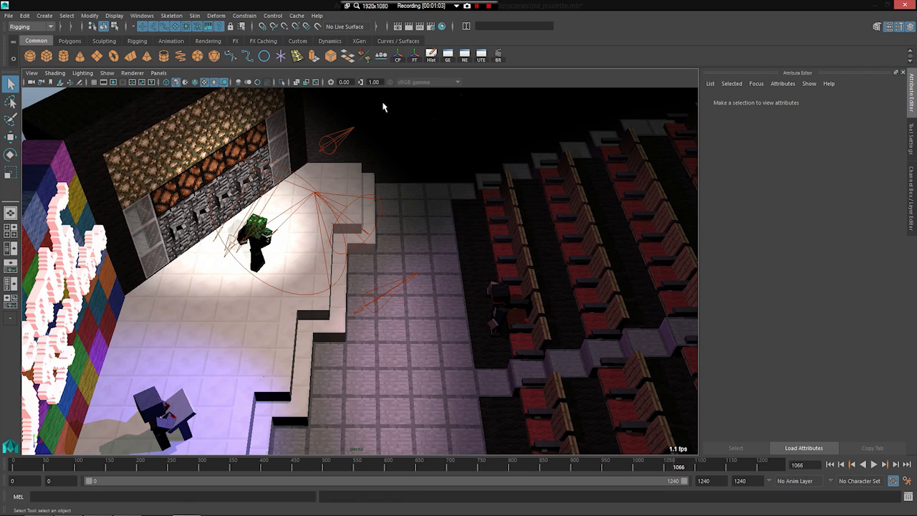
key(alt+v)
key(alt+v)
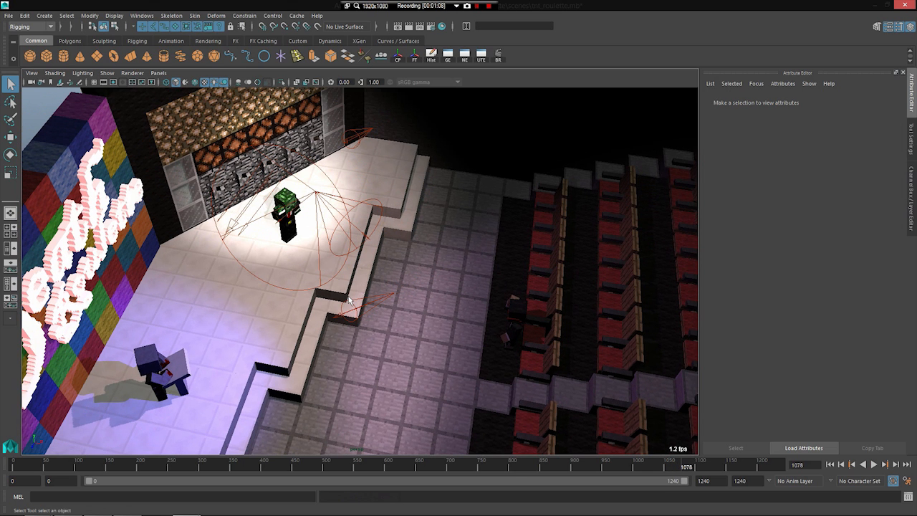
Step: Play on to frame 1089 and open the Render Settings
key(alt+v)
key(alt+v)
click(431, 26)
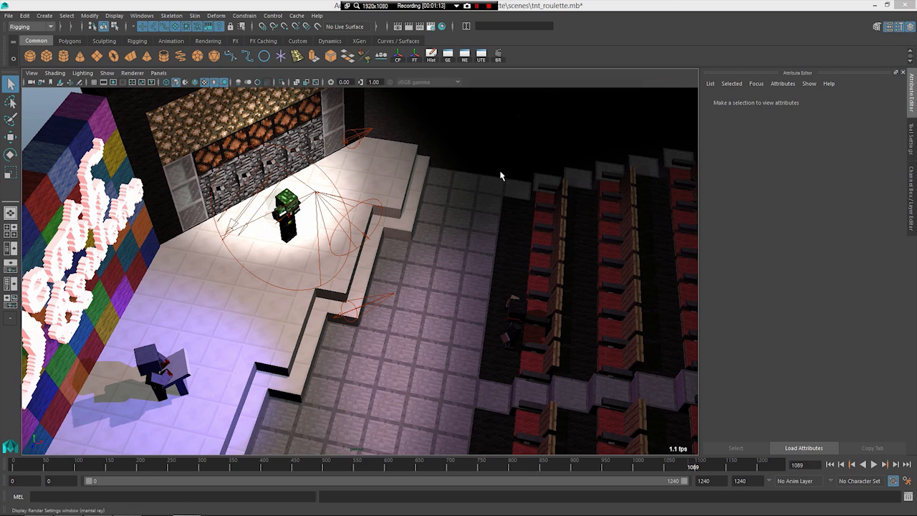
Step: Review the file output, frame range, renderable camera and image size in the Render Settings, and close the window
scroll(534, 273, down, 2)
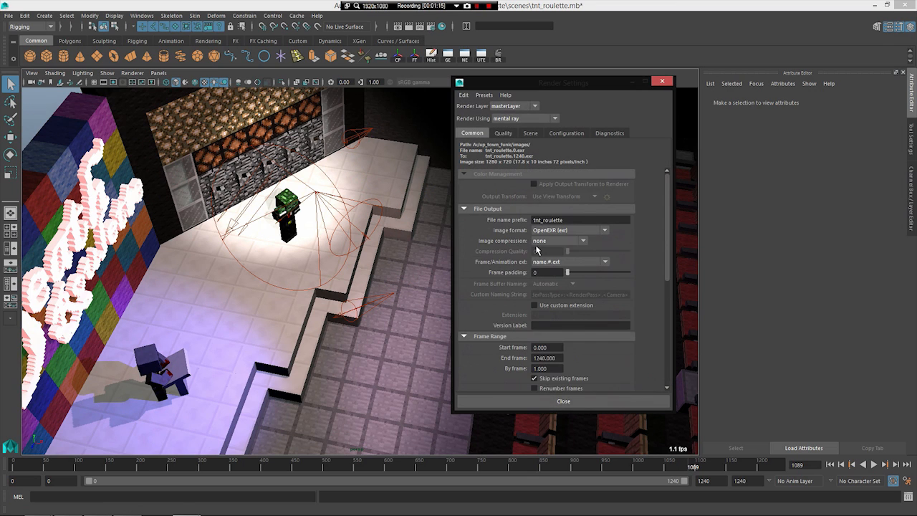
scroll(538, 249, down, 2)
scroll(537, 248, down, 2)
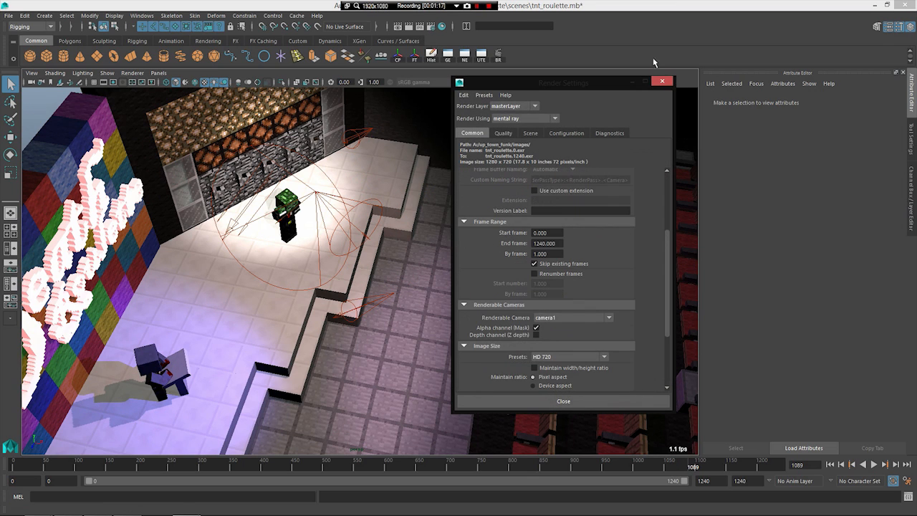
click(663, 81)
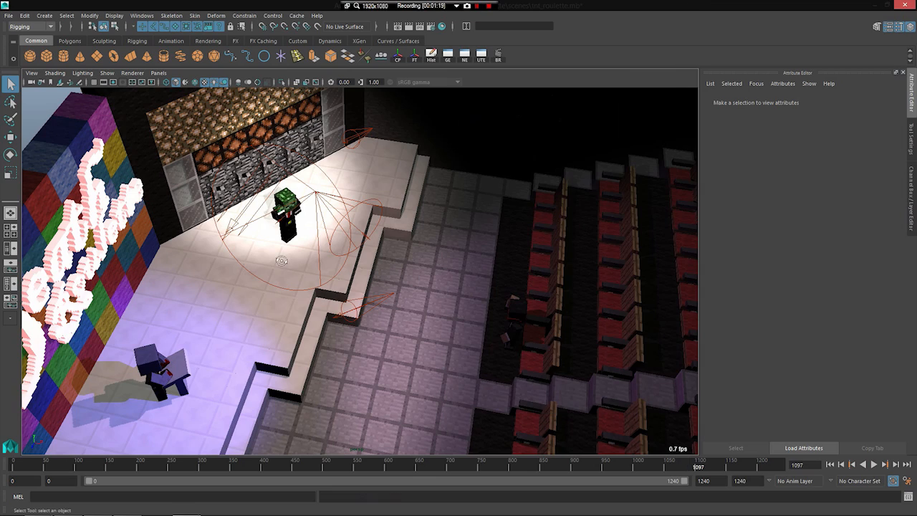
Step: Play the theatre scene on to frame 1121, return to the start and play to frame 14
key(alt+v)
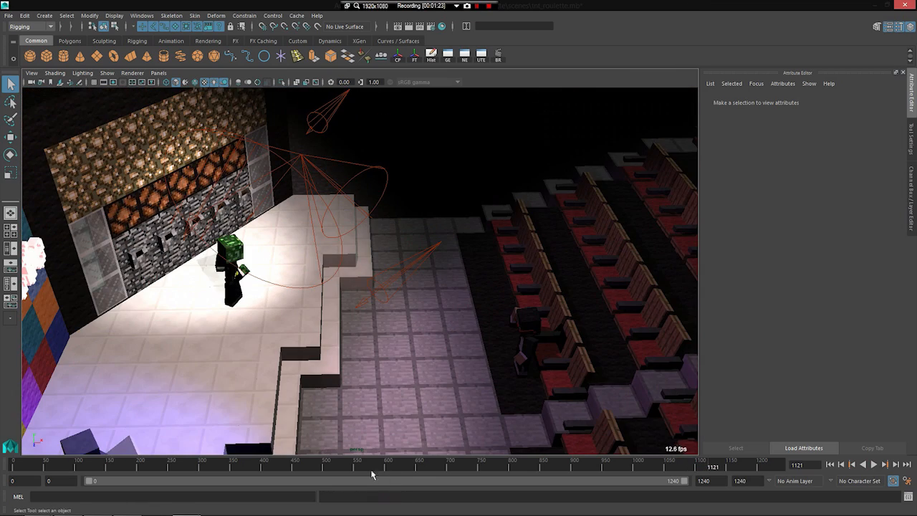
key(alt+shift+v)
scroll(362, 352, down, 4)
alt+drag(362, 351, 327, 285)
key(alt+v)
key(alt+v)
Step: Examine the stage, the sign wall and the front seats from above at frame 14
scroll(297, 219, down, 2)
alt+middle_drag(298, 220, 297, 248)
scroll(301, 248, up, 3)
scroll(303, 248, down, 3)
alt+drag(303, 248, 359, 342)
scroll(278, 251, up, 1)
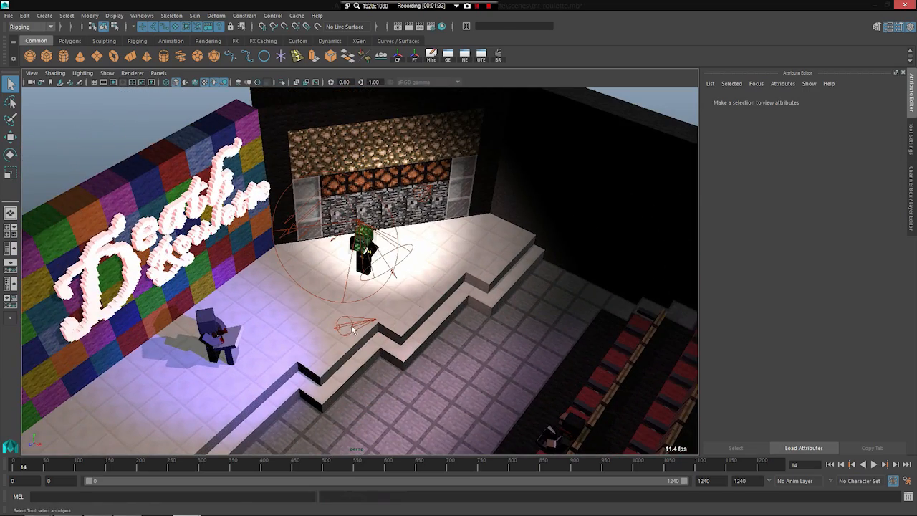
Step: Select the pale pink spotlight above the green-headed character to view its light attributes
click(352, 328)
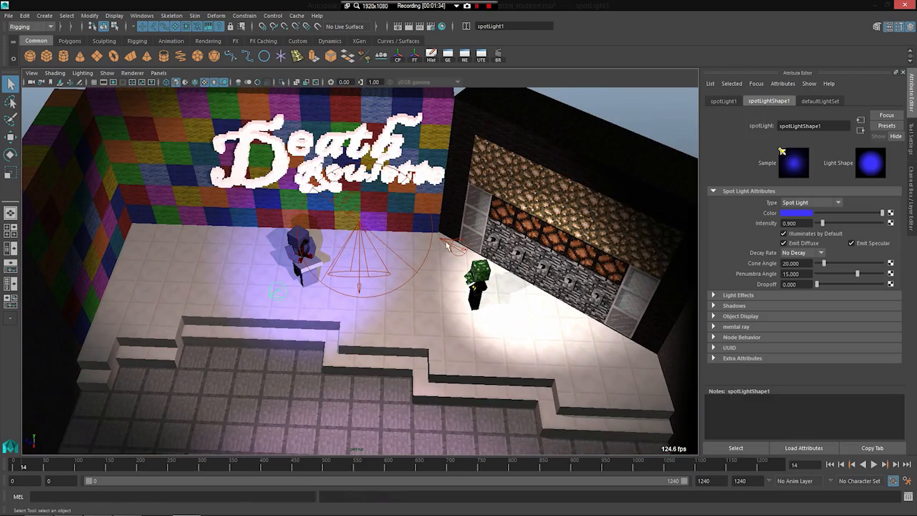
click(447, 246)
alt+drag(283, 250, 442, 206)
click(344, 223)
scroll(326, 285, down, 3)
scroll(315, 275, up, 3)
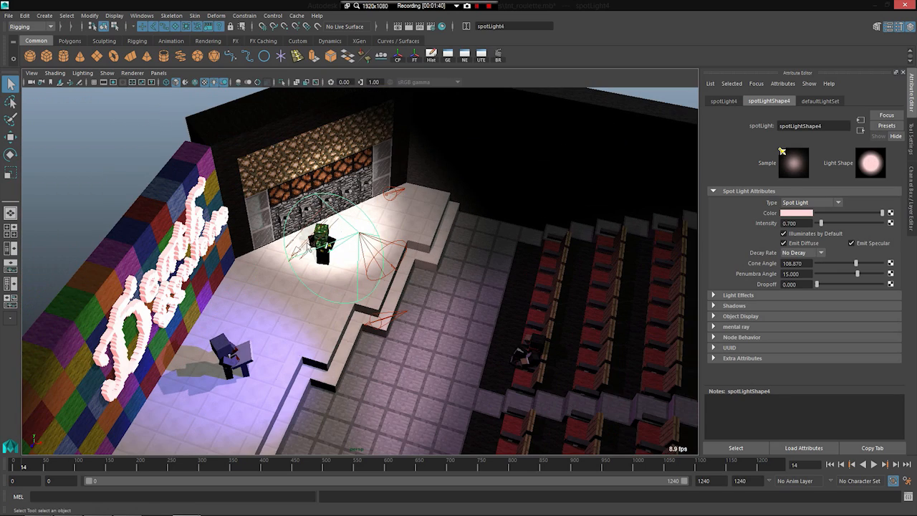
Step: Select the directional light over the stage to view its attributes, and examine the seating and stage from above
click(299, 251)
scroll(301, 251, down, 7)
scroll(348, 330, up, 3)
alt+drag(349, 331, 444, 318)
scroll(332, 323, up, 3)
scroll(443, 318, down, 2)
alt+middle_drag(411, 116, 403, 155)
alt+middle_drag(437, 98, 456, 151)
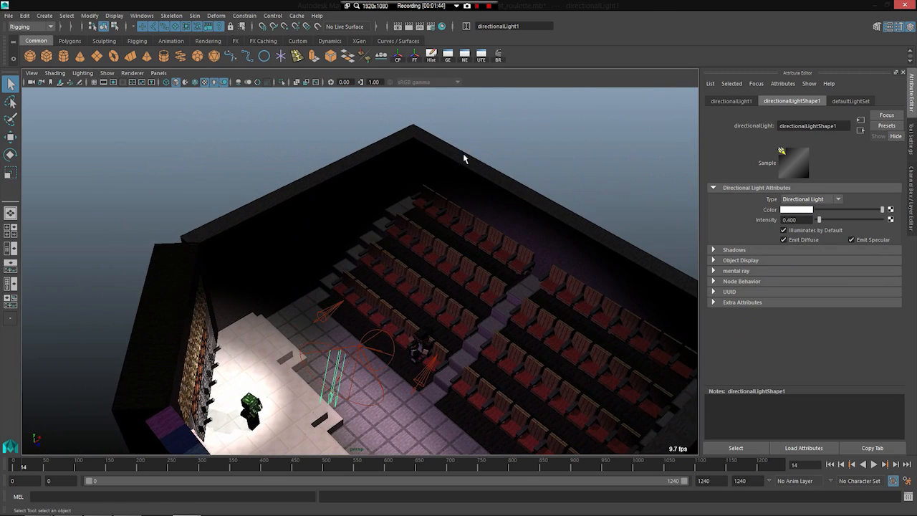
alt+drag(392, 361, 342, 321)
scroll(342, 322, up, 2)
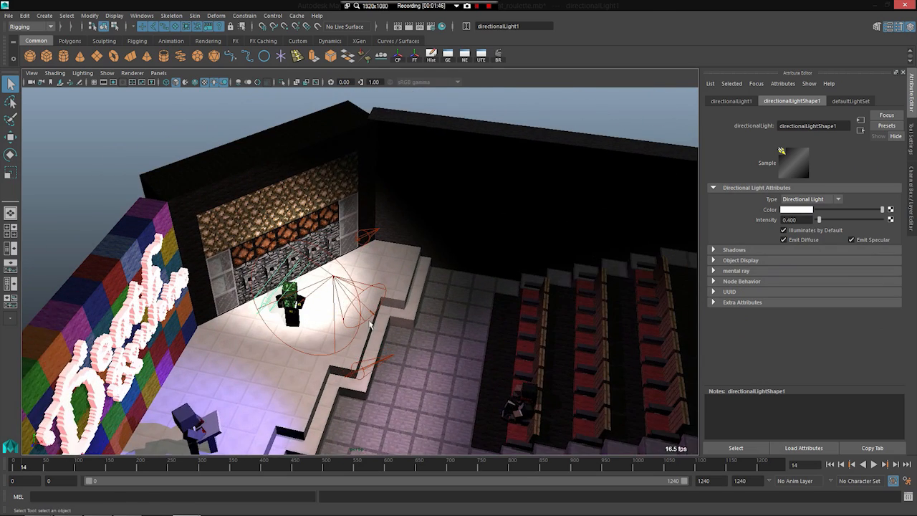
Step: Select the purple spotlight above the stage edge to view its attributes
scroll(368, 335, up, 1)
click(368, 316)
click(384, 313)
alt+drag(383, 314, 345, 299)
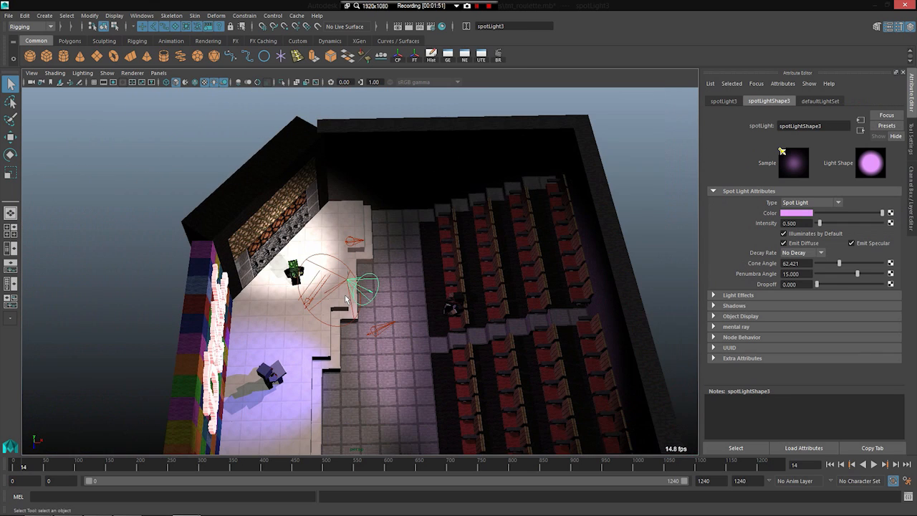
Step: Reselect the pale pink stage spotlight with the Rotate tool, examine the lit stage from several sides, and go to frame 9
click(336, 281)
key(e)
drag(326, 280, 372, 253)
alt+drag(308, 326, 279, 294)
alt+right_drag(280, 294, 362, 307)
alt+drag(362, 307, 335, 301)
alt+right_drag(336, 301, 369, 312)
alt+drag(368, 312, 227, 315)
alt+right_drag(228, 315, 257, 350)
mouse_move(257, 351)
alt+mouse_down()
mouse_move(333, 331)
mouse_move(270, 345)
alt+mouse_up()
alt+right_drag(270, 344, 240, 329)
alt+drag(240, 330, 197, 312)
key(alt+v)
click(20, 466)
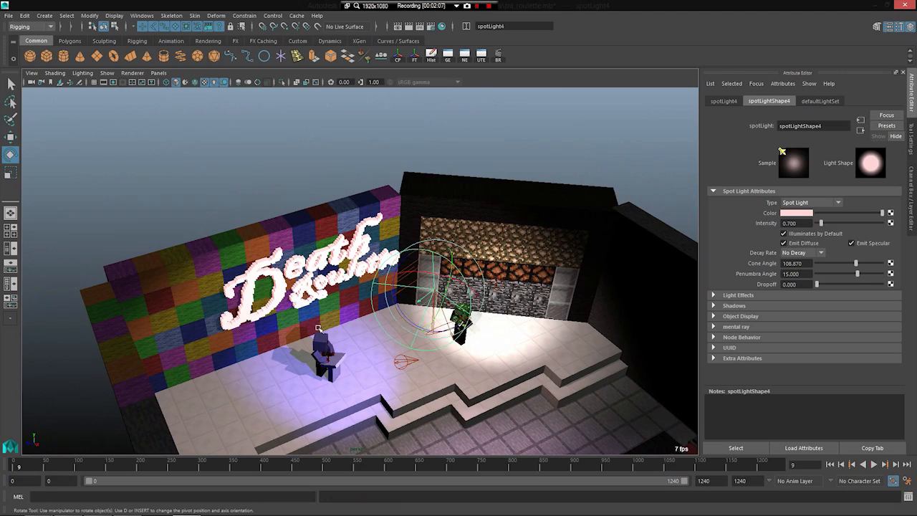
Step: Select the "Death Roulette" sign mesh on the coloured wall and examine its block letters up close
alt+right_drag(358, 283, 449, 303)
click(288, 233)
alt+right_drag(288, 234, 345, 241)
alt+middle_drag(345, 241, 385, 308)
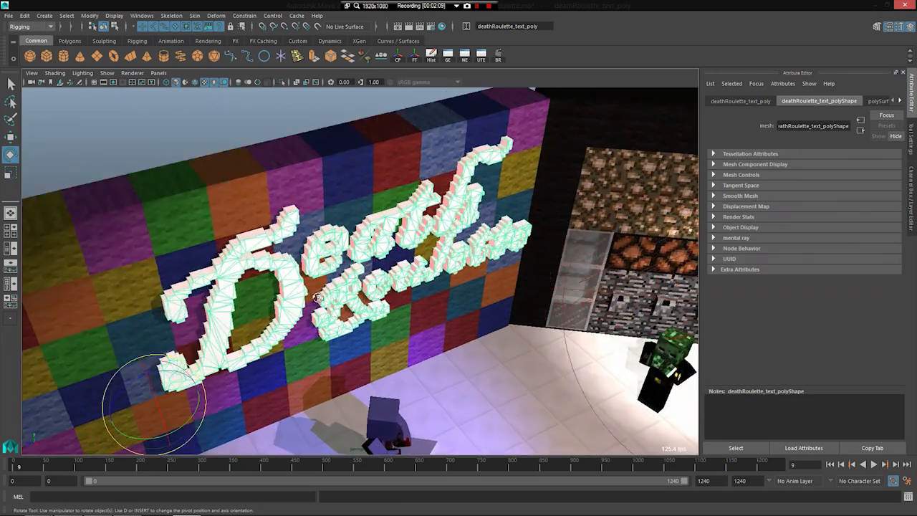
alt+drag(384, 308, 362, 257)
alt+middle_drag(362, 258, 362, 225)
alt+right_drag(362, 225, 430, 286)
alt+middle_drag(430, 287, 361, 254)
alt+right_drag(361, 254, 296, 318)
scroll(296, 318, up, 5)
alt+drag(260, 327, 268, 338)
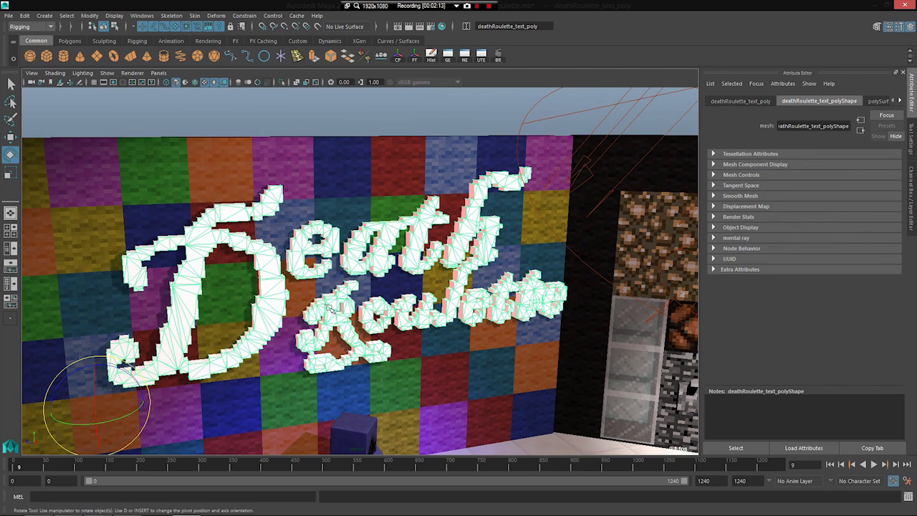
Step: Compare the sign near and far with the characters below it, and play on to frame 14
scroll(216, 288, down, 3)
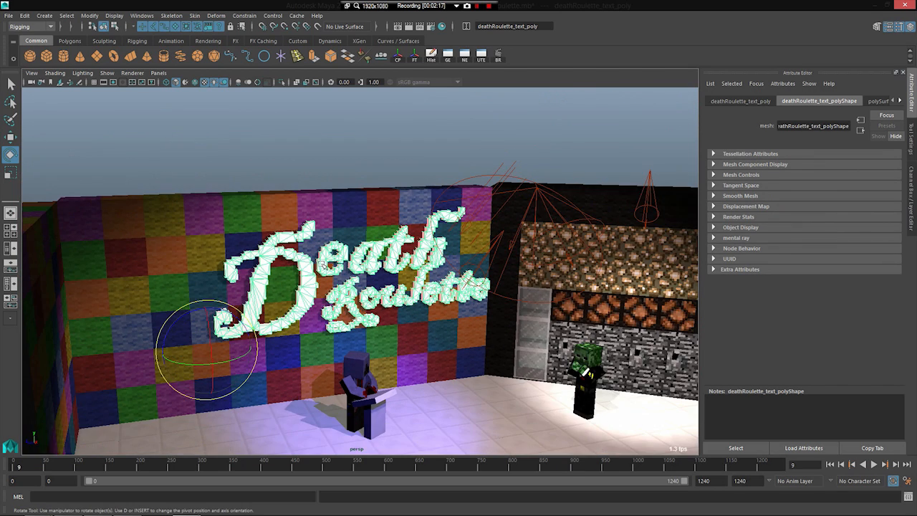
scroll(330, 261, up, 2)
scroll(278, 254, down, 3)
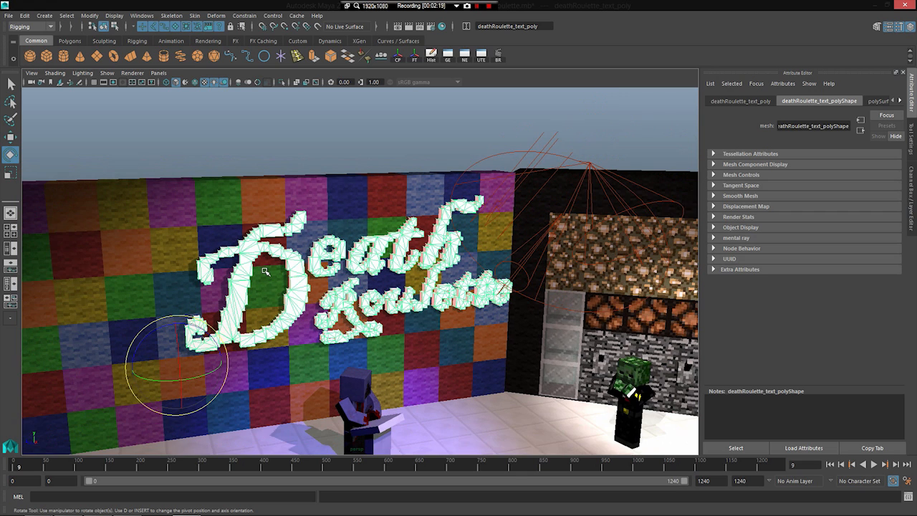
scroll(265, 271, up, 4)
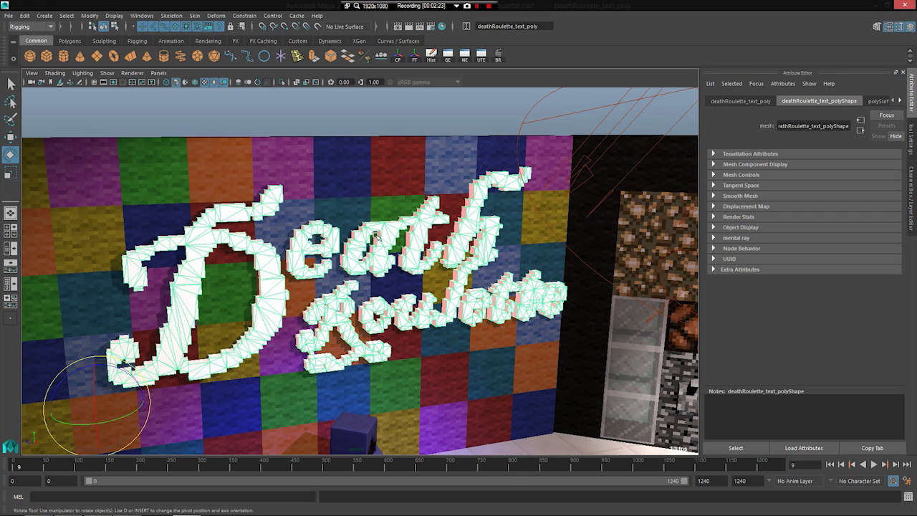
scroll(327, 255, down, 3)
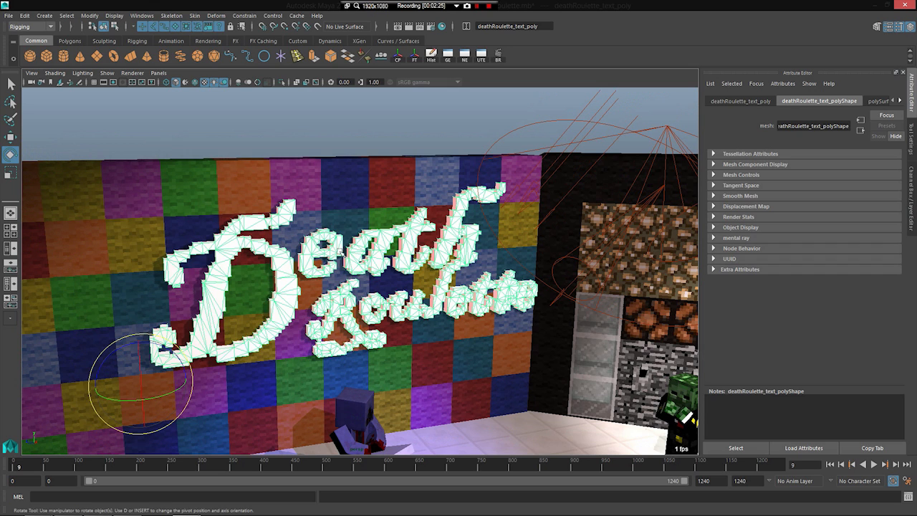
scroll(336, 258, up, 4)
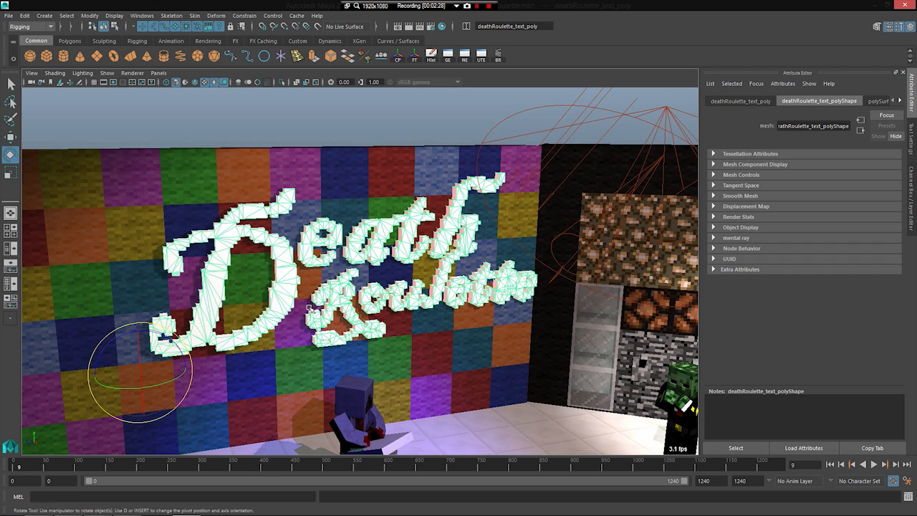
alt+drag(354, 268, 341, 260)
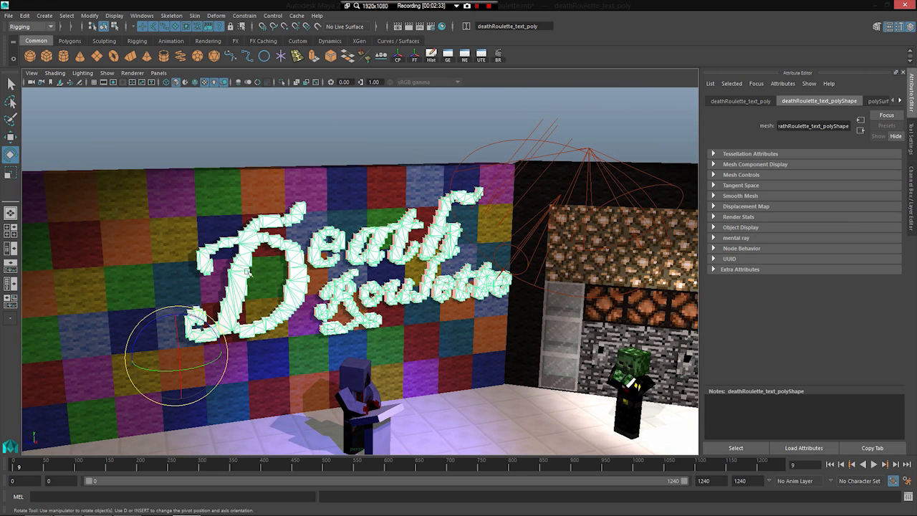
scroll(234, 298, up, 2)
key(alt+v)
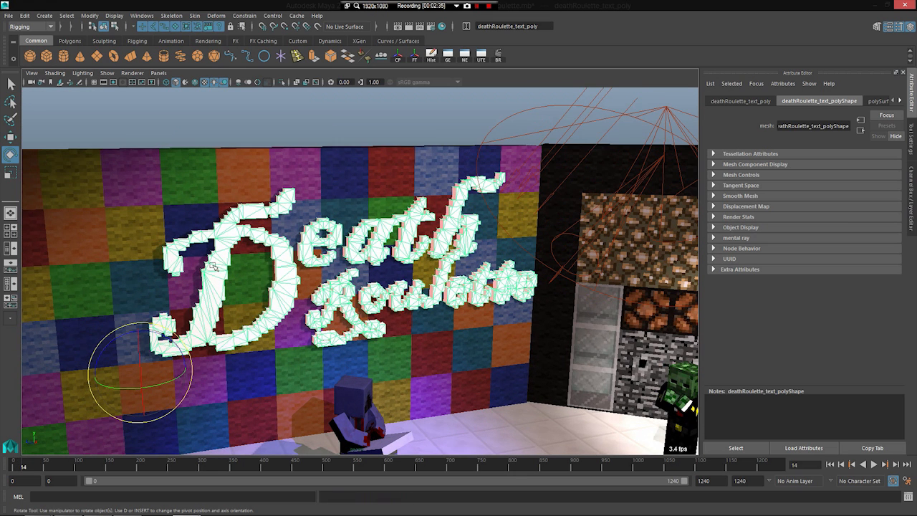
scroll(281, 278, up, 1)
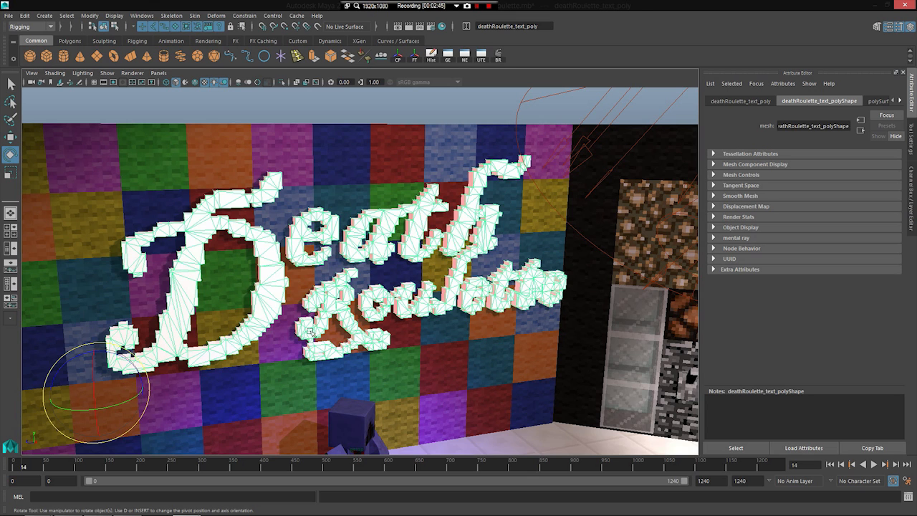
scroll(319, 364, down, 5)
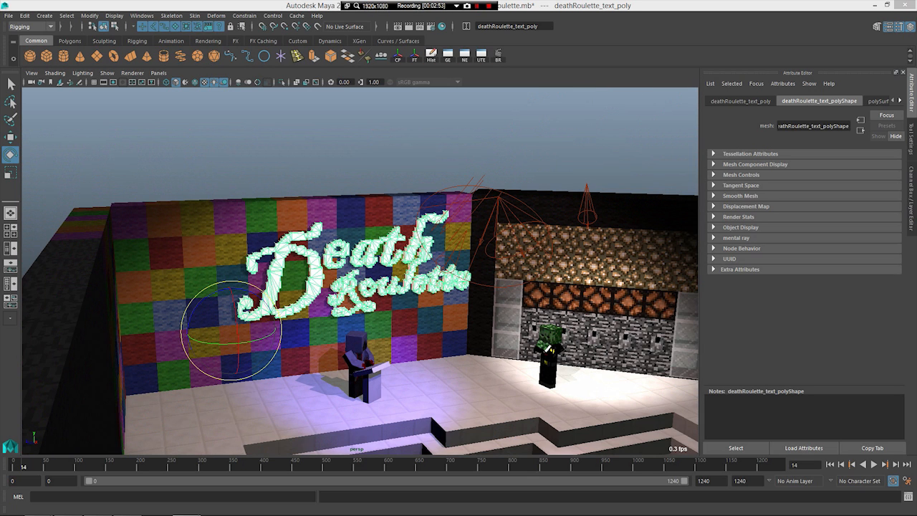
Step: Unhide the sign's curves group and turn on the display of NURBS curves in the viewport
key(shift+h)
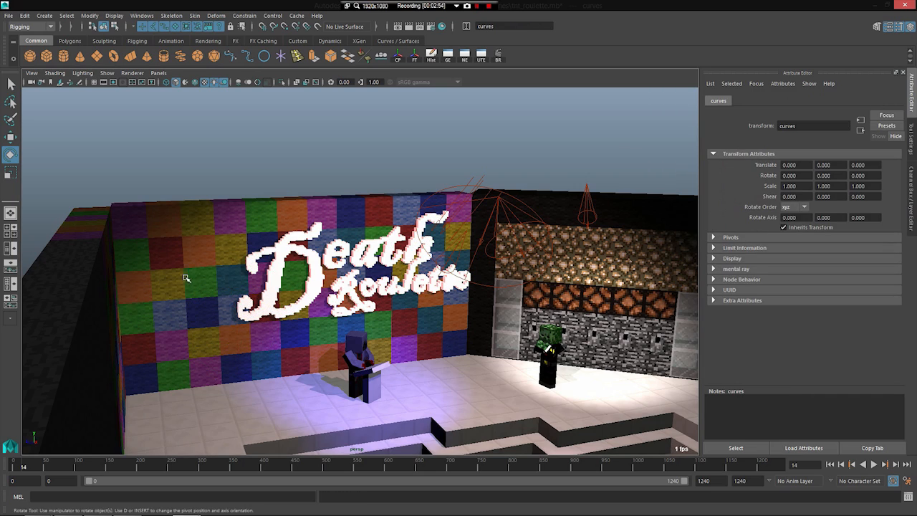
scroll(187, 281, up, 3)
scroll(183, 262, down, 5)
alt+drag(184, 262, 251, 284)
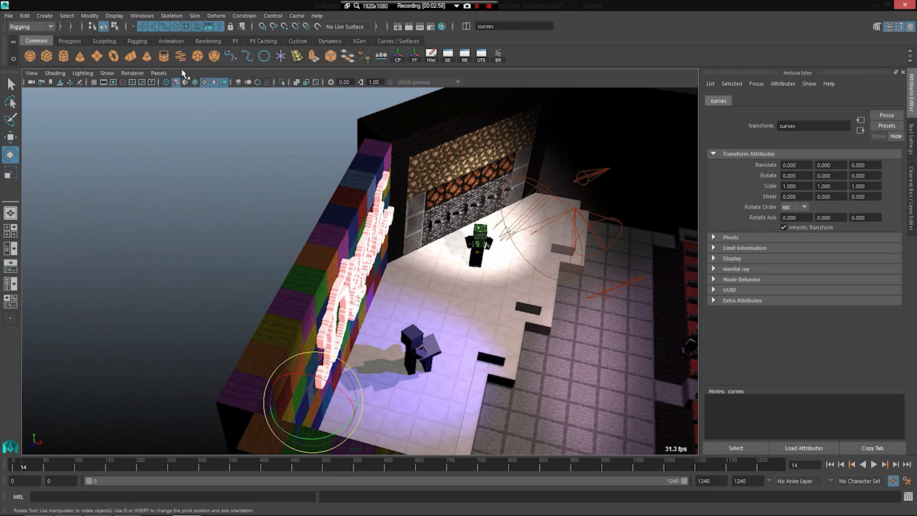
click(110, 75)
click(134, 124)
alt+drag(285, 305, 230, 291)
scroll(189, 279, up, 3)
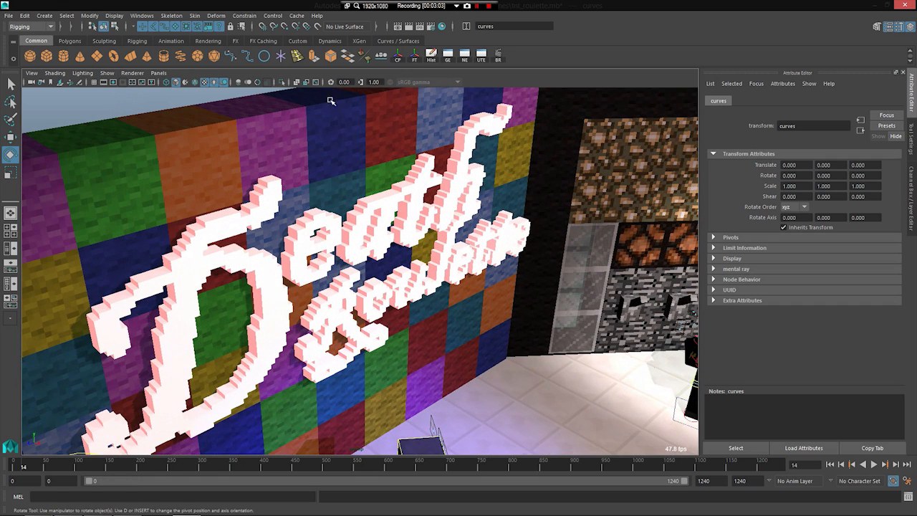
Step: Isolate the curves group and examine the sign's outline curves from several angles
click(281, 82)
alt+drag(348, 272, 381, 222)
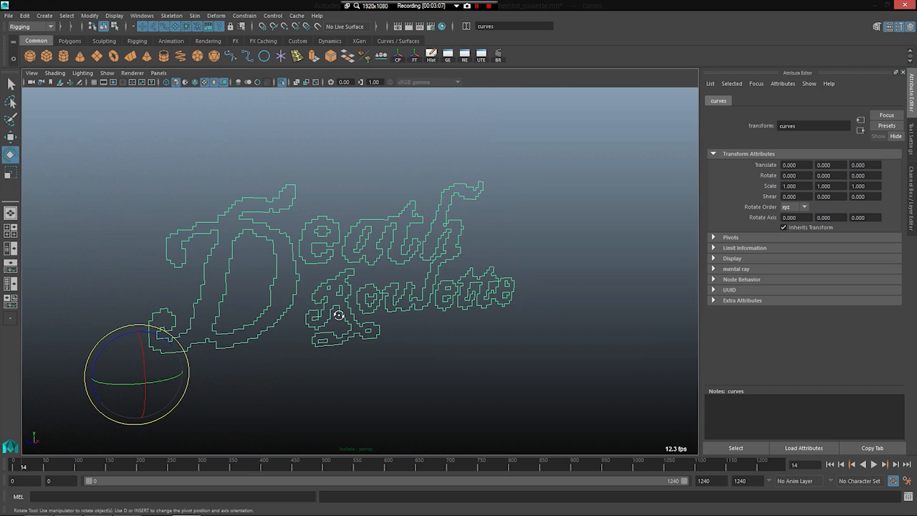
alt+drag(334, 318, 486, 312)
alt+drag(262, 301, 484, 246)
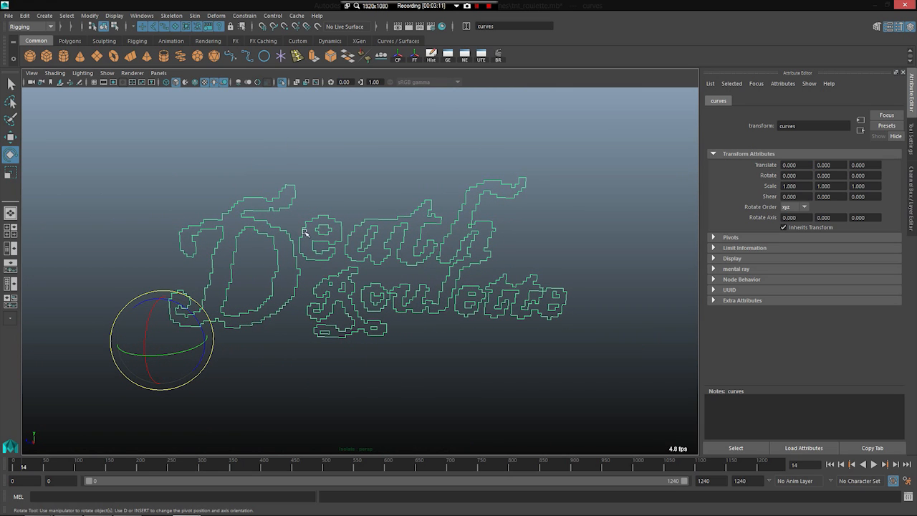
alt+drag(412, 238, 342, 148)
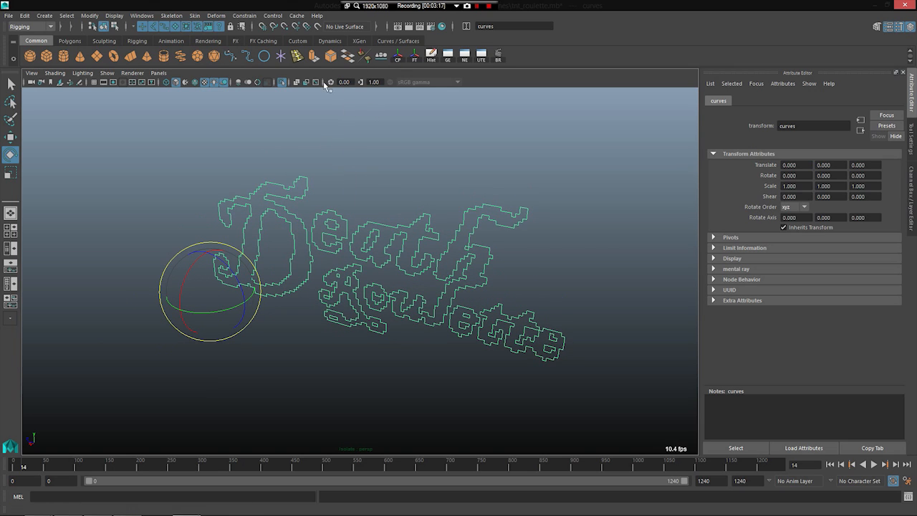
Step: Leave the isolated view and hide the sign's curves group again
click(280, 83)
alt+drag(272, 126, 186, 193)
key(ctrl+h)
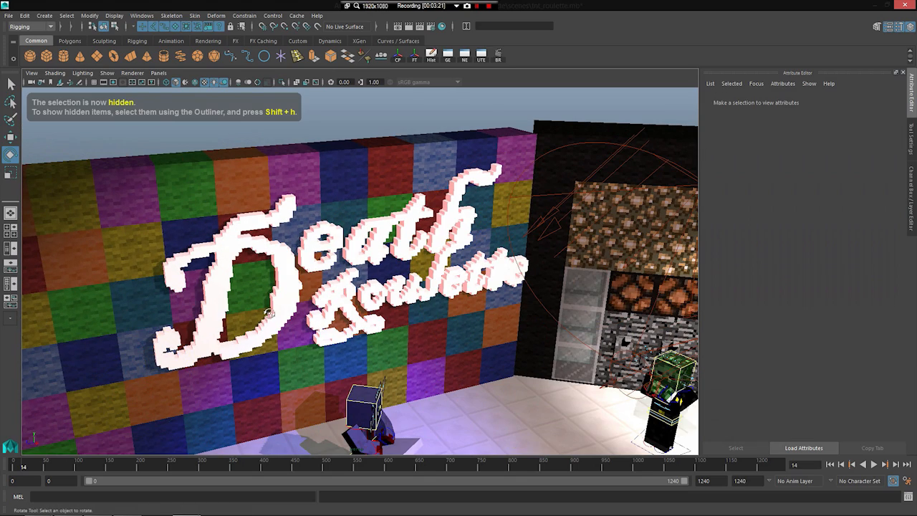
Step: View the whole stage, play to frame 23, and replay from the start to frame 36
scroll(269, 313, down, 5)
alt+drag(270, 313, 326, 313)
key(alt+v)
key(alt+v)
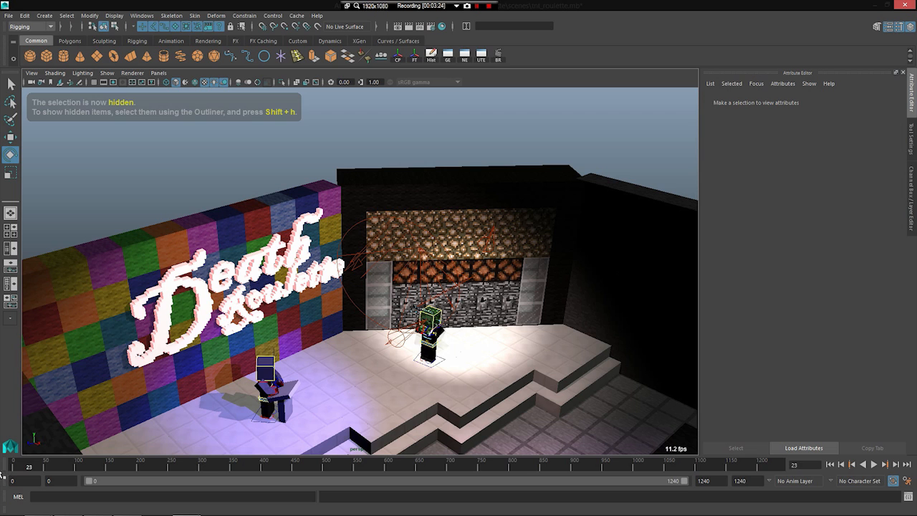
click(7, 470)
key(alt+v)
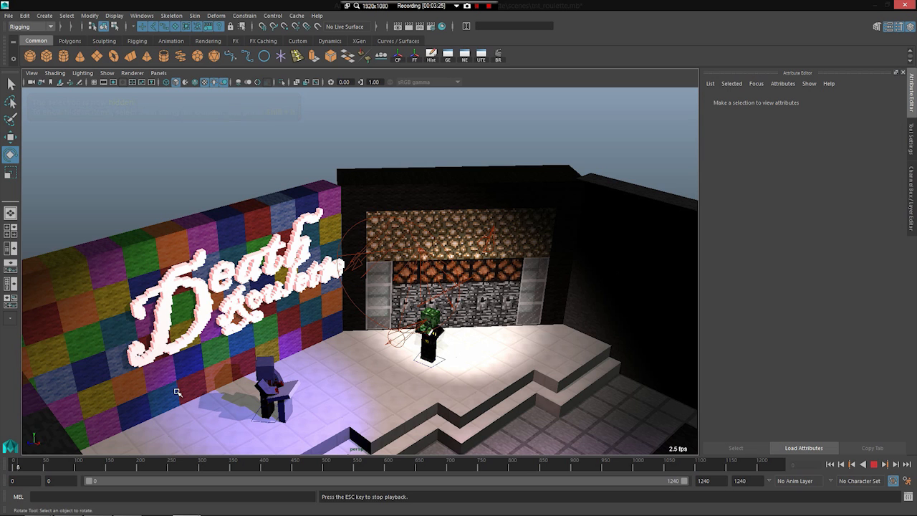
key(alt+v)
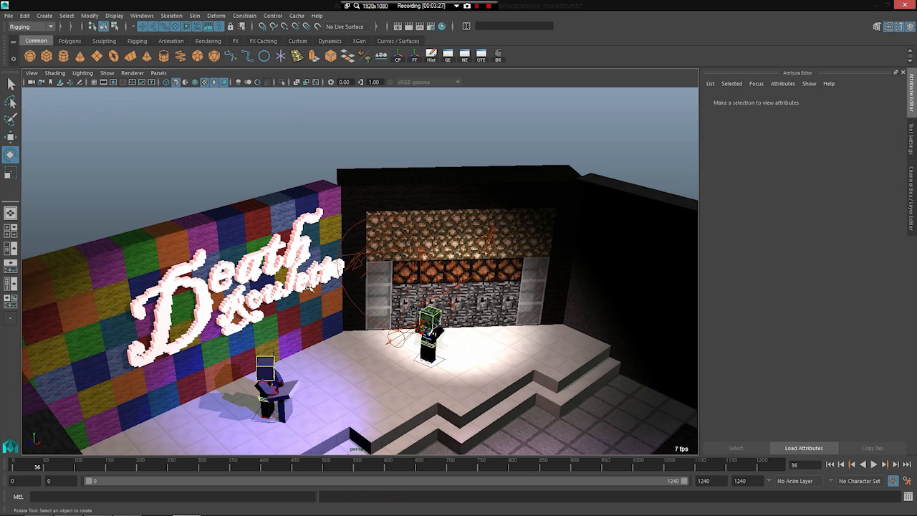
Step: Play on to frame 110 while viewing the stage, the characters' controls and the seating from above
alt+drag(306, 363, 351, 387)
scroll(351, 387, down, 2)
alt+middle_drag(351, 387, 326, 368)
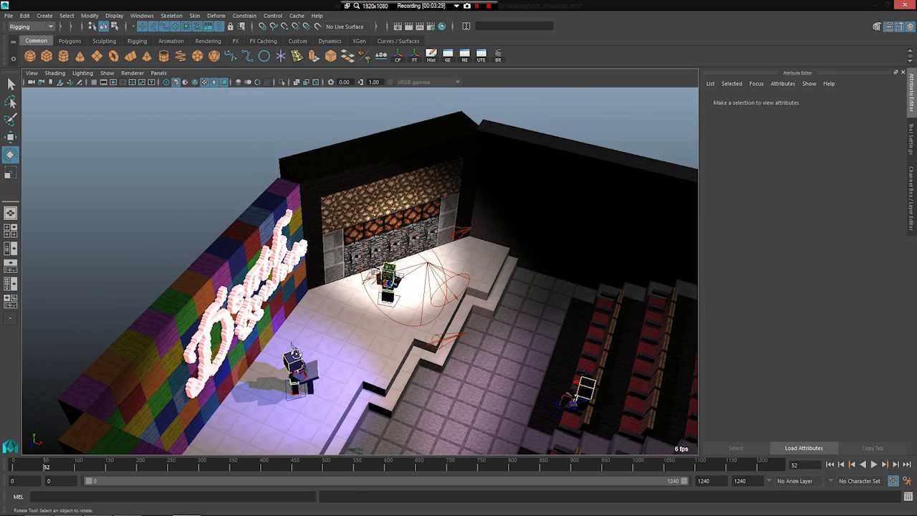
alt+drag(326, 368, 356, 374)
scroll(356, 374, down, 2)
alt+middle_drag(355, 374, 322, 338)
key(alt+v)
alt+drag(322, 338, 305, 328)
key(alt+v)
key(alt+v)
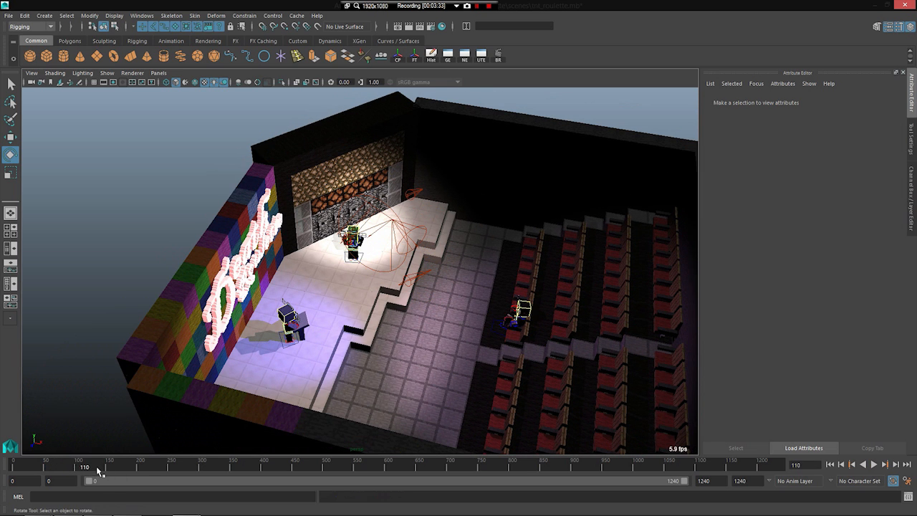
Step: Play the theatre scene on to frame 268 while circling from the seats round to the sign and stage
click(97, 470)
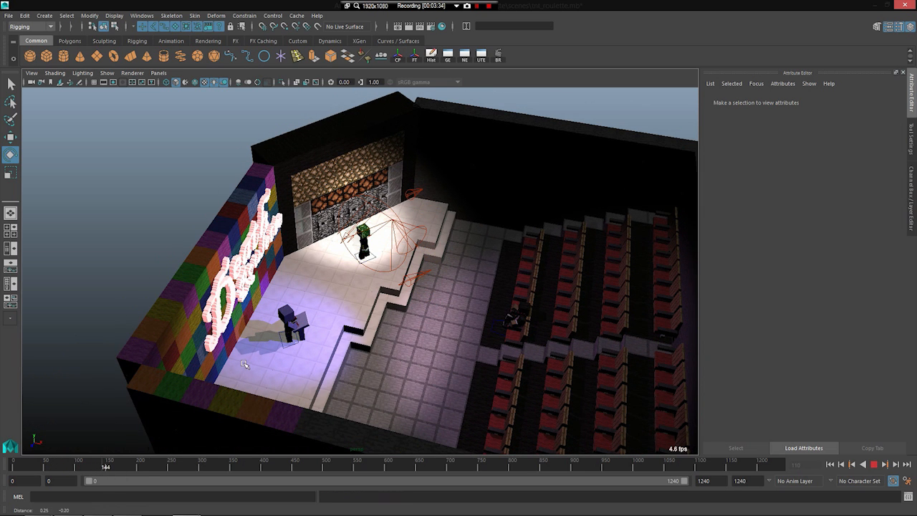
alt+drag(282, 342, 304, 350)
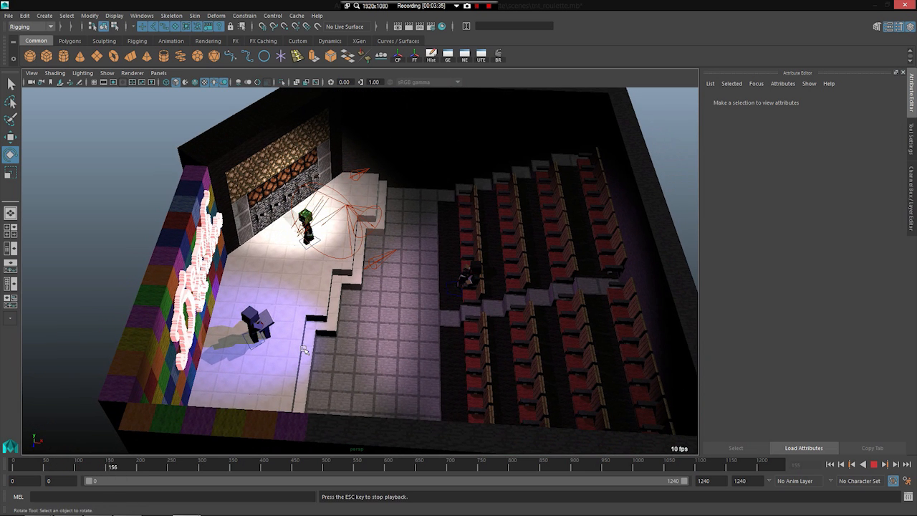
alt+drag(347, 359, 252, 371)
alt+right_drag(252, 371, 342, 351)
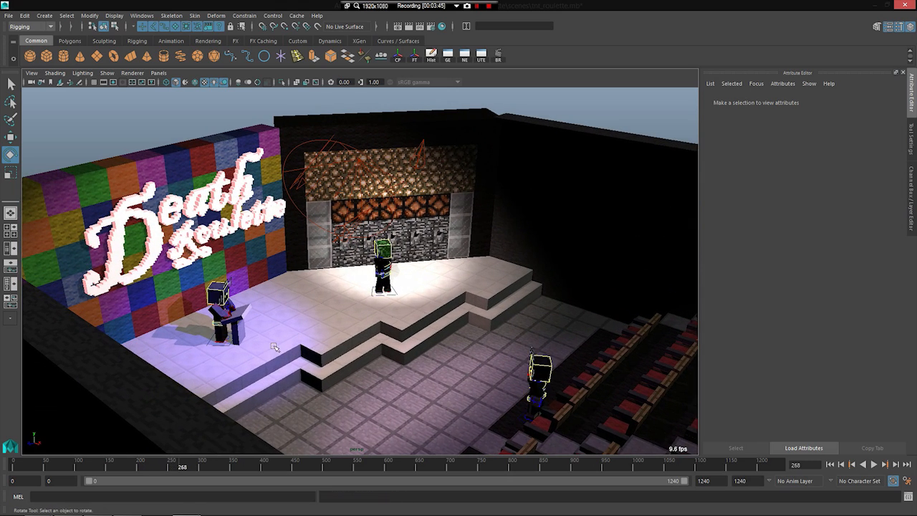
Step: Play the theatre scene on to frame 395 while viewing the stage closer and from above
scroll(276, 347, down, 8)
scroll(277, 347, up, 10)
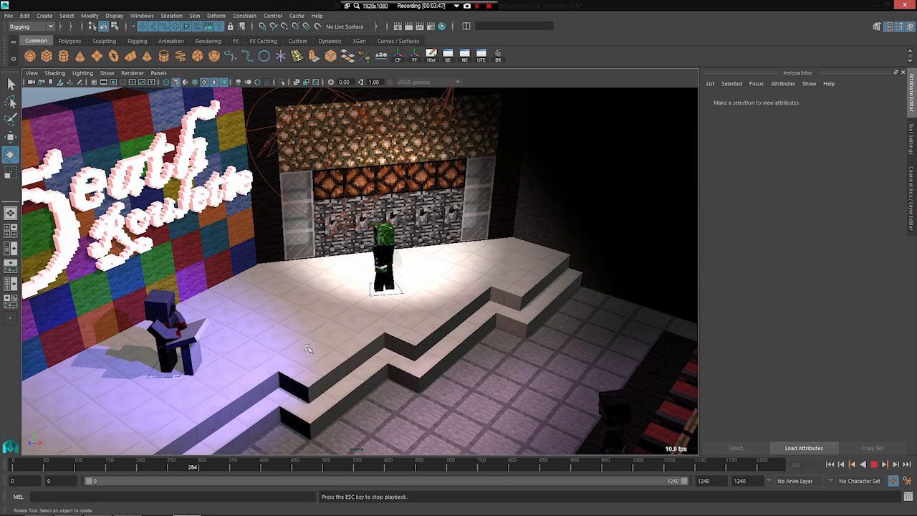
alt+drag(308, 349, 330, 366)
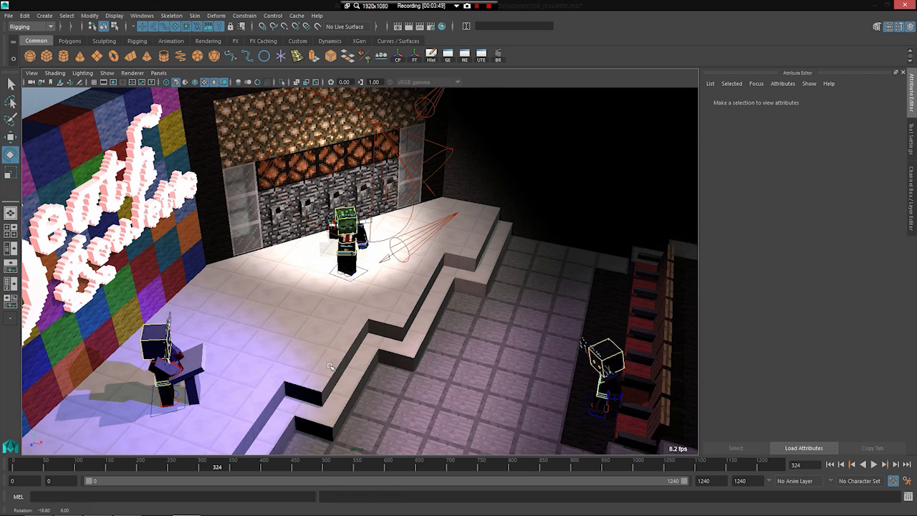
key(alt+v)
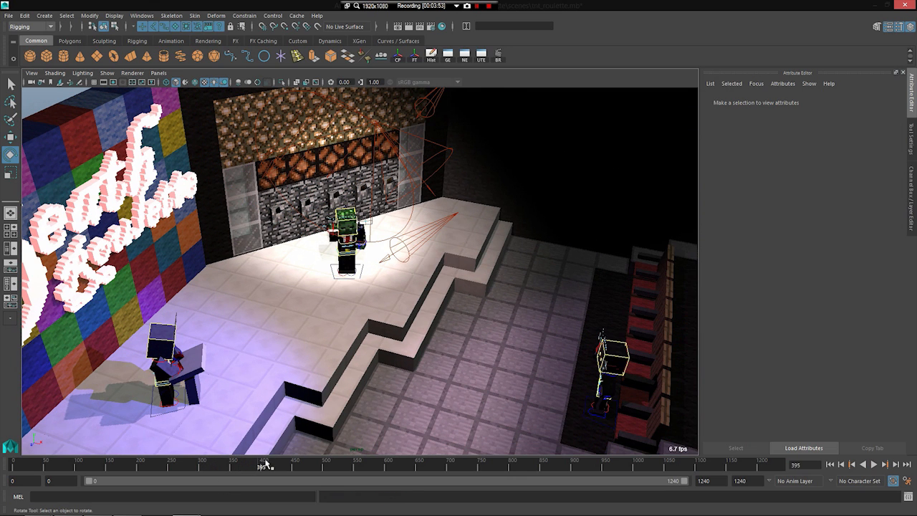
key(Escape)
Step: Play the scene on to frame 504 in short stretches, watching the green-headed character under the spotlight
key(alt+v)
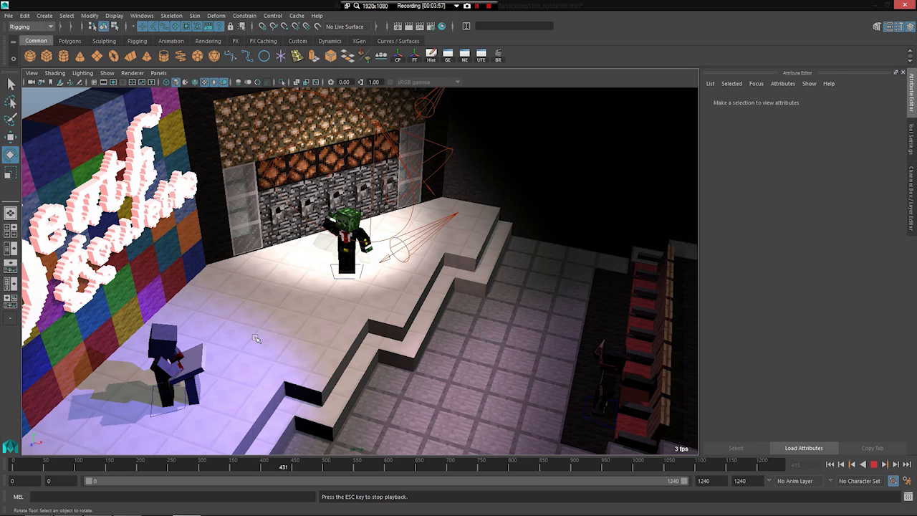
key(Escape)
key(alt+v)
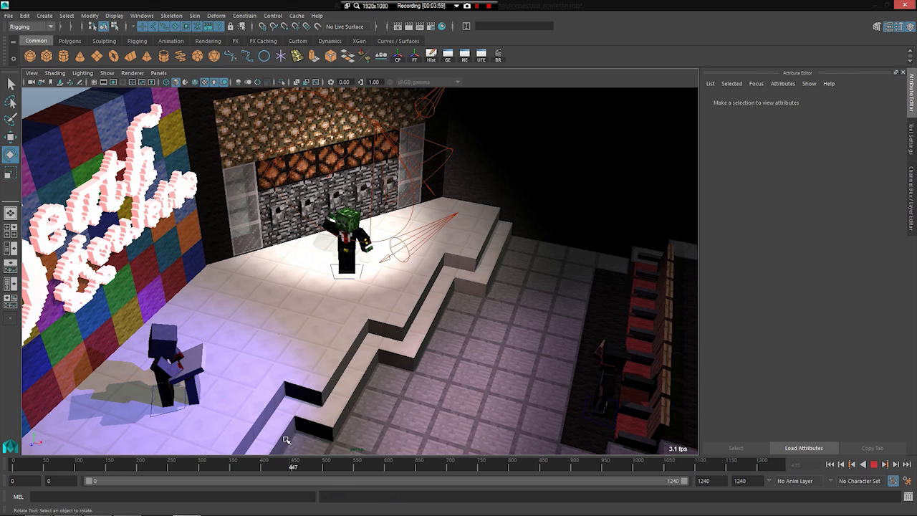
key(Escape)
key(alt+v)
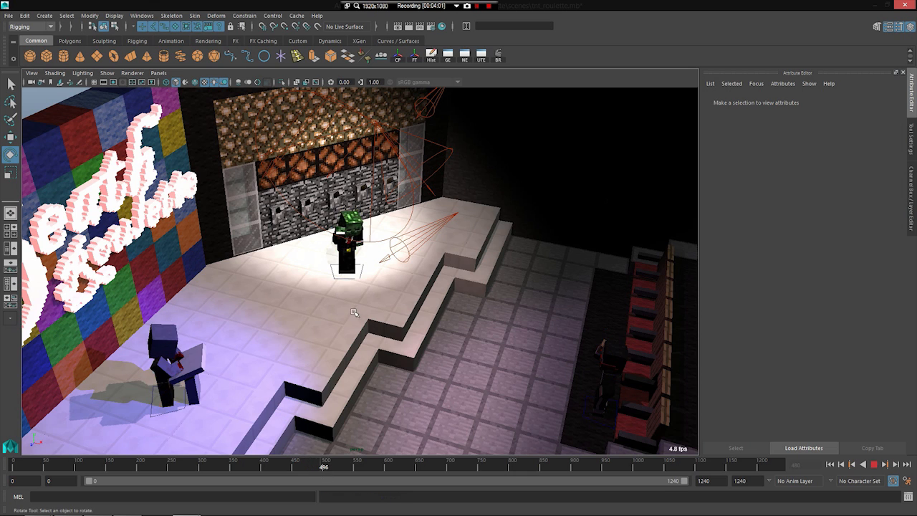
key(Escape)
key(alt+v)
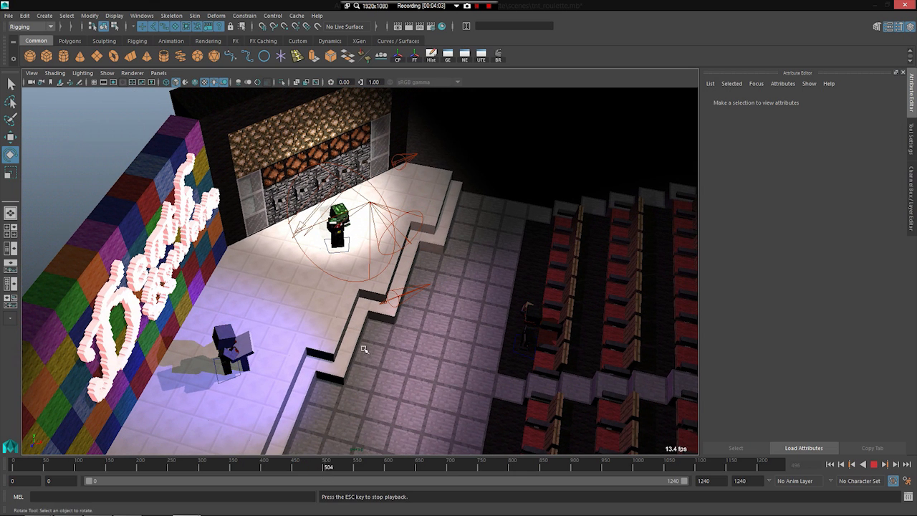
Step: Scrub ahead to about frame 1000 and play on to frame 1015 while viewing the stage and seating from above
drag(342, 467, 641, 467)
key(alt+v)
alt+drag(378, 356, 345, 358)
key(alt+v)
alt+middle_drag(346, 359, 269, 372)
mouse_move(251, 369)
alt+right_down()
mouse_move(289, 373)
mouse_move(251, 371)
alt+right_up()
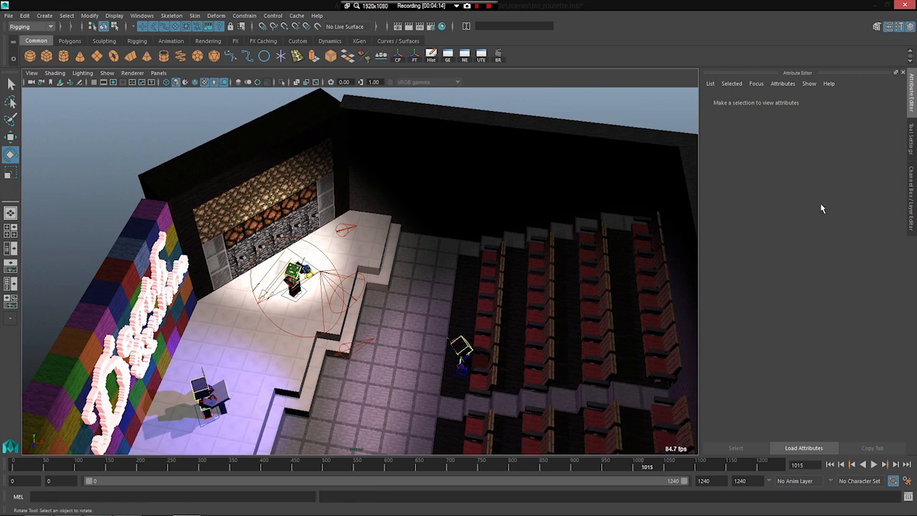
Step: Show the scene's render layers, and examine the stage, characters and seating from above at frame 1015
click(909, 184)
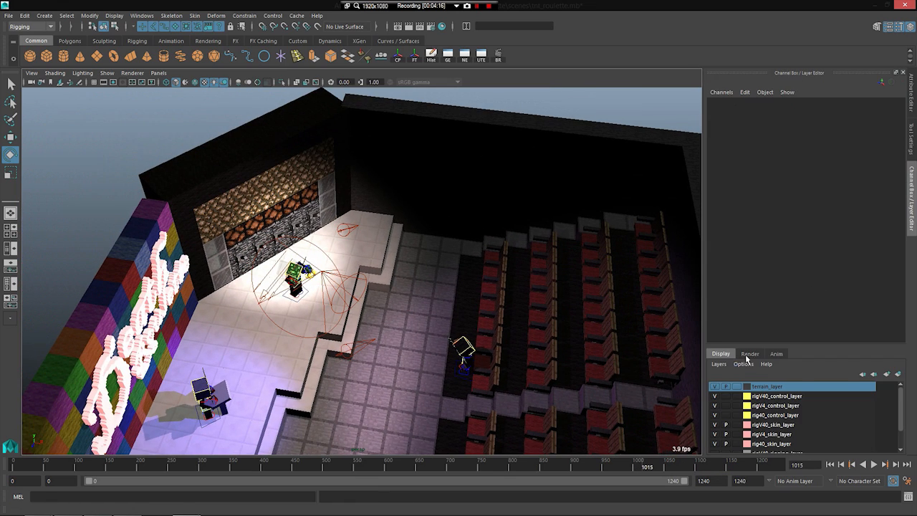
click(748, 356)
alt+right_drag(383, 347, 424, 346)
alt+drag(424, 346, 380, 339)
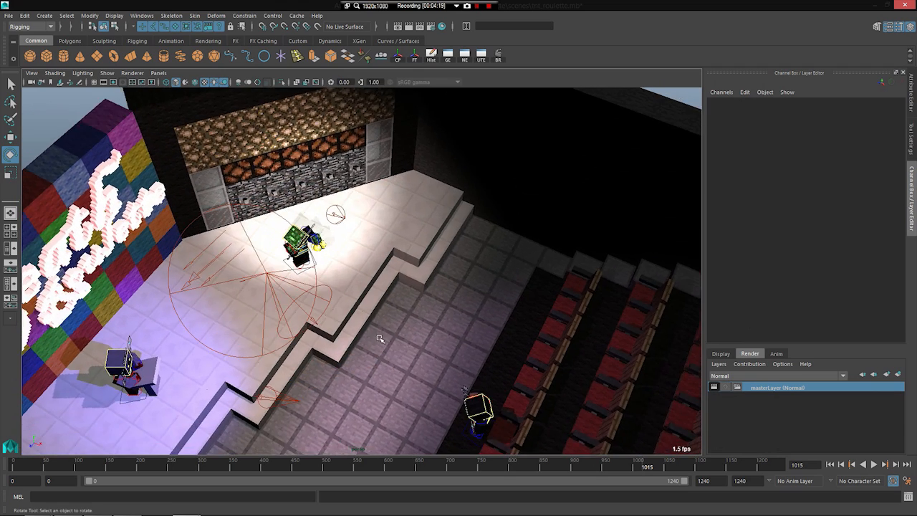
alt+right_drag(380, 339, 380, 322)
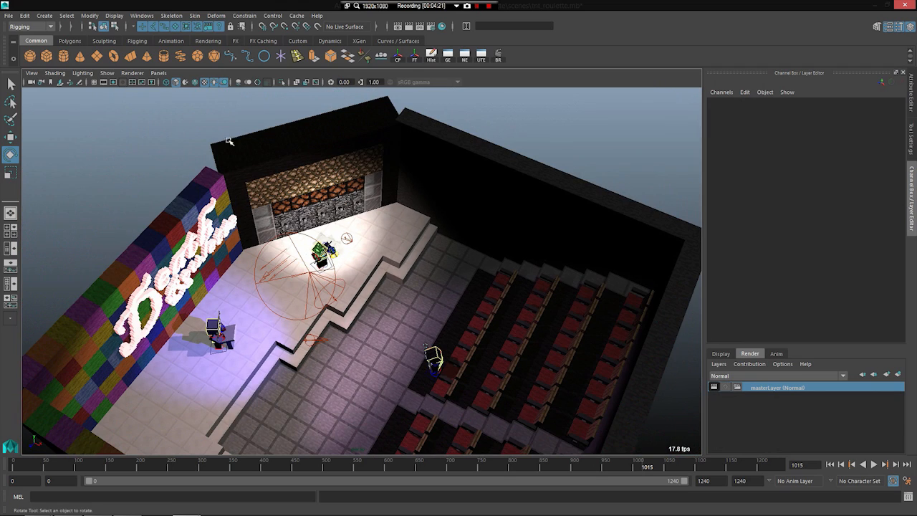
alt+drag(168, 232, 187, 248)
alt+right_drag(187, 249, 199, 251)
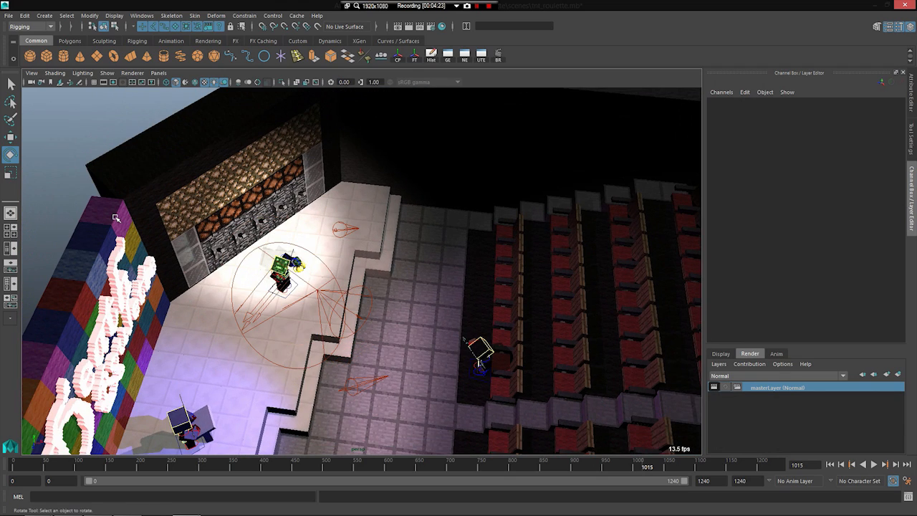
alt+drag(359, 322, 325, 348)
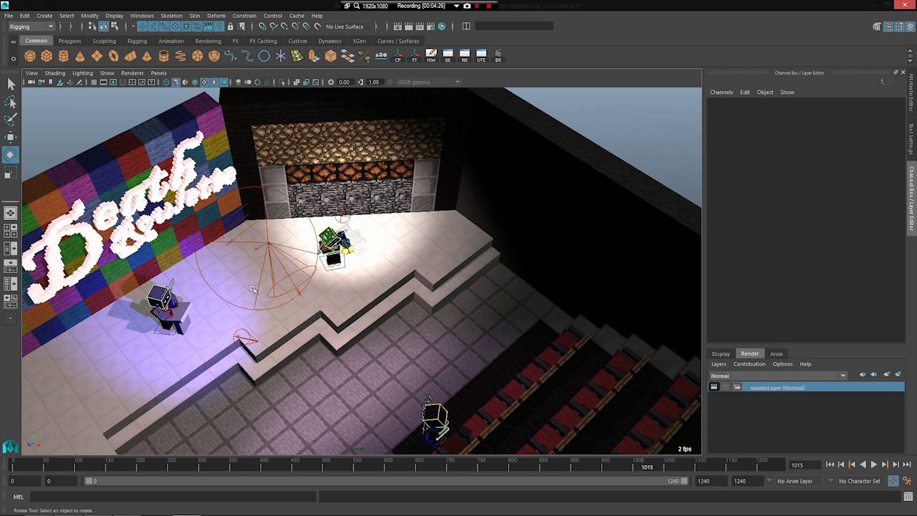
Step: Examine the Death Roulette sign wall and the lit stage from the front, then the characters up close
alt+middle_drag(239, 248, 372, 265)
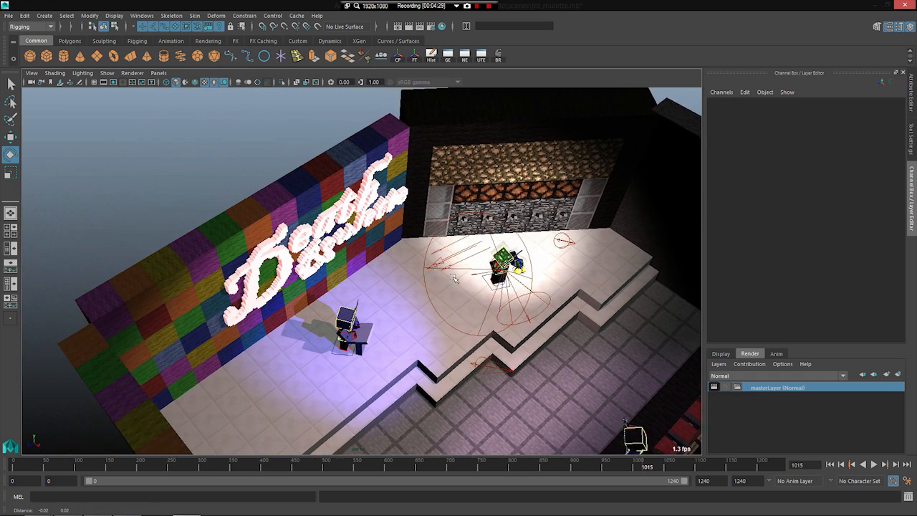
alt+right_drag(372, 265, 387, 281)
alt+middle_drag(415, 282, 235, 303)
scroll(289, 294, down, 6)
alt+drag(236, 303, 268, 295)
scroll(191, 291, up, 4)
scroll(192, 295, down, 2)
scroll(268, 295, up, 3)
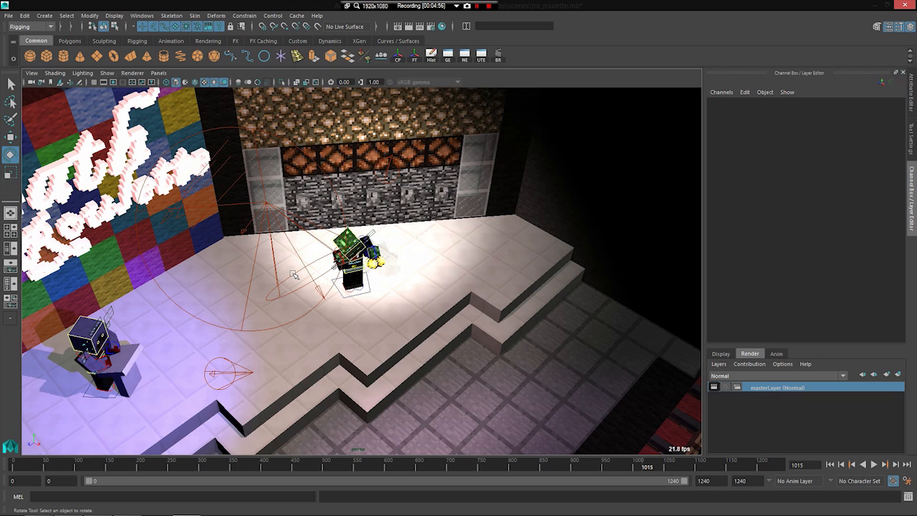
Step: Scrub back slightly from frame 1015, play the scene on to frame 1104, and view the sign and stage
drag(632, 467, 621, 465)
key(alt+v)
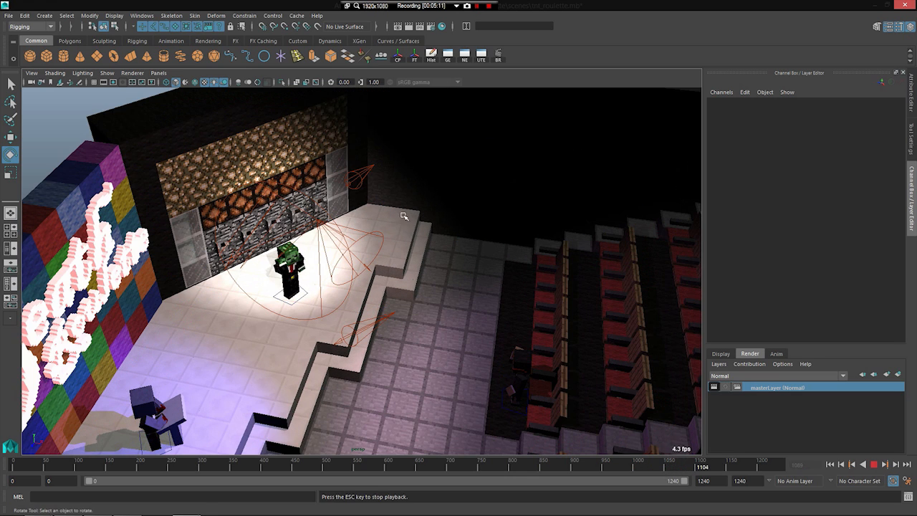
key(Escape)
alt+drag(410, 258, 353, 216)
Step: Open the render settings and look through the mental ray Common and Quality options
click(431, 27)
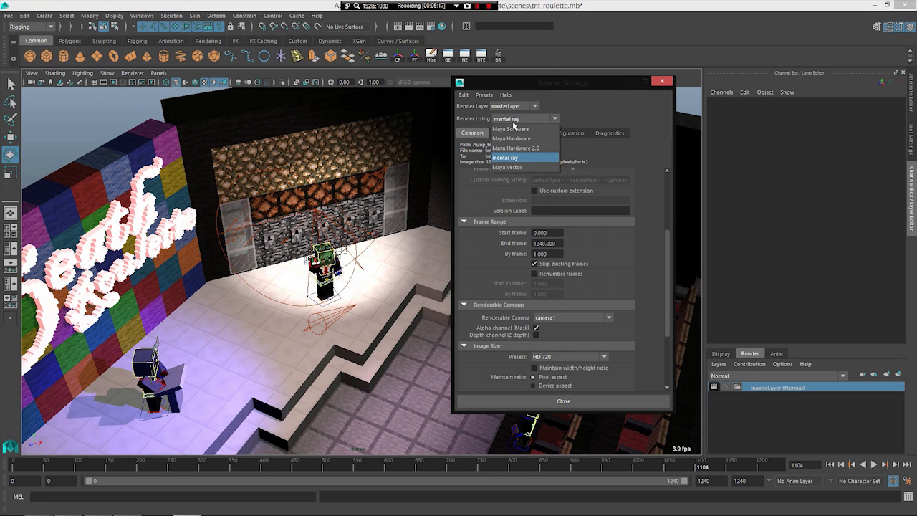
click(506, 134)
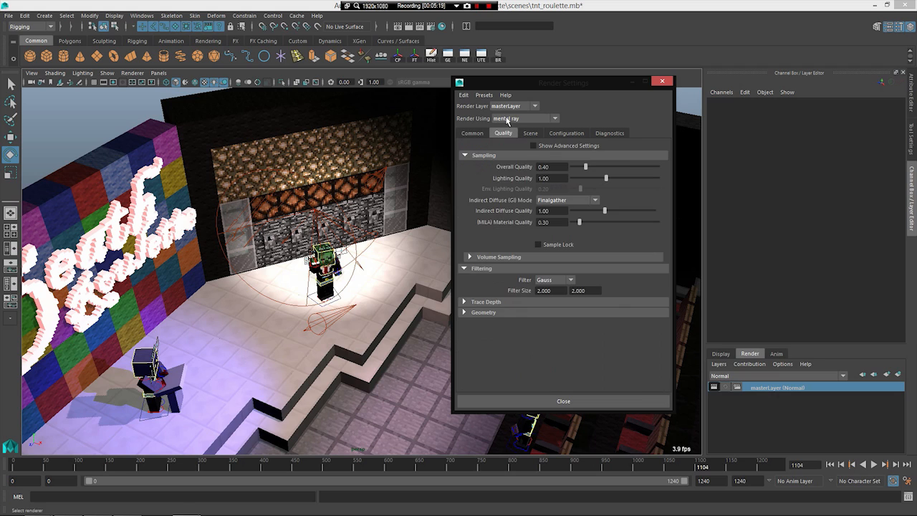
click(483, 134)
click(510, 135)
Step: Look through the available renderers, show the Maya Hardware 2.0 options, and return the renderer to mental ray
click(509, 120)
click(509, 120)
click(509, 120)
click(510, 120)
click(510, 121)
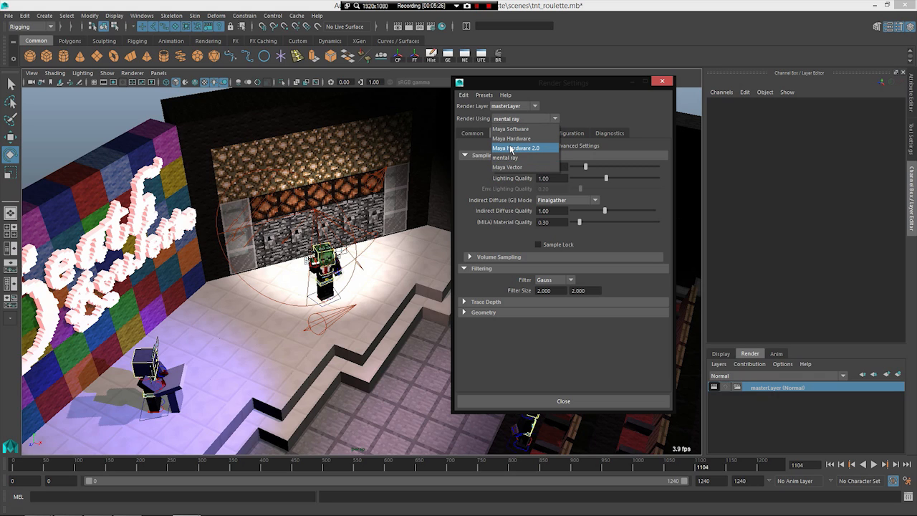
click(511, 148)
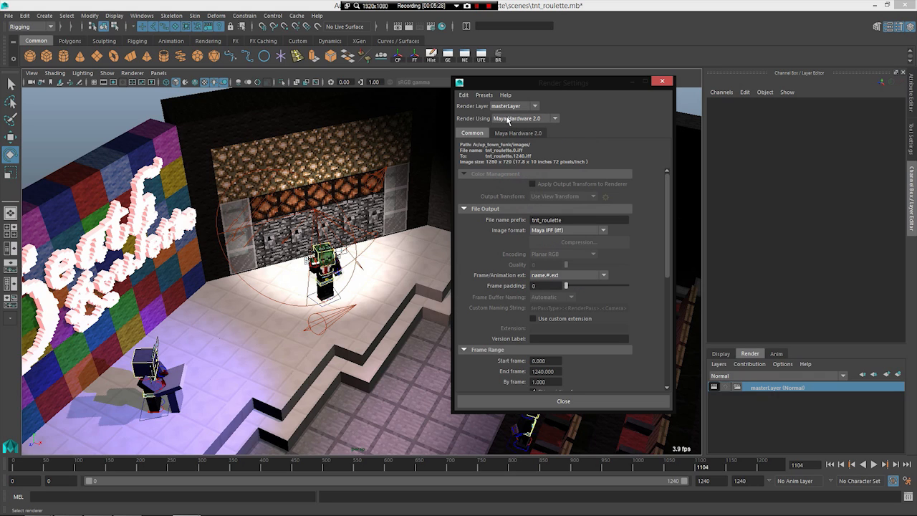
click(511, 119)
click(509, 158)
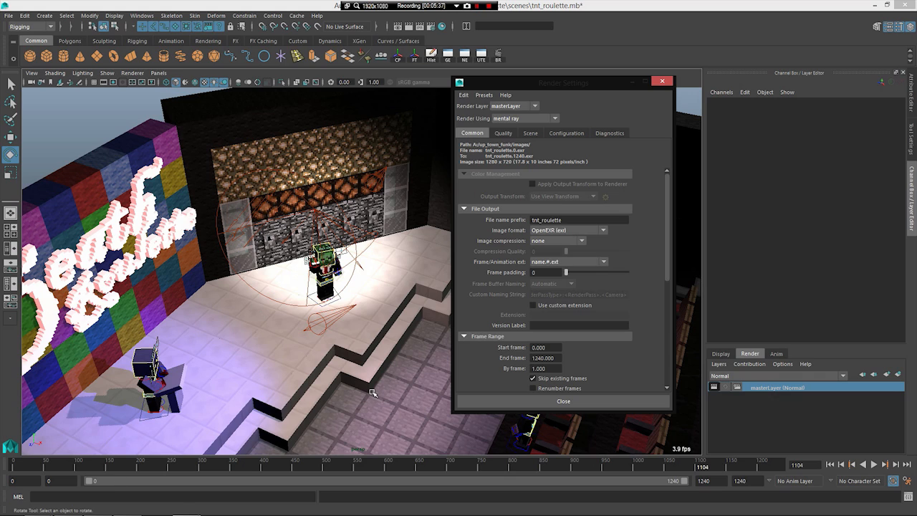
Step: Examine the mental ray image format, frame range, renderable camera and image size settings
click(554, 231)
click(555, 233)
scroll(523, 243, down, 1)
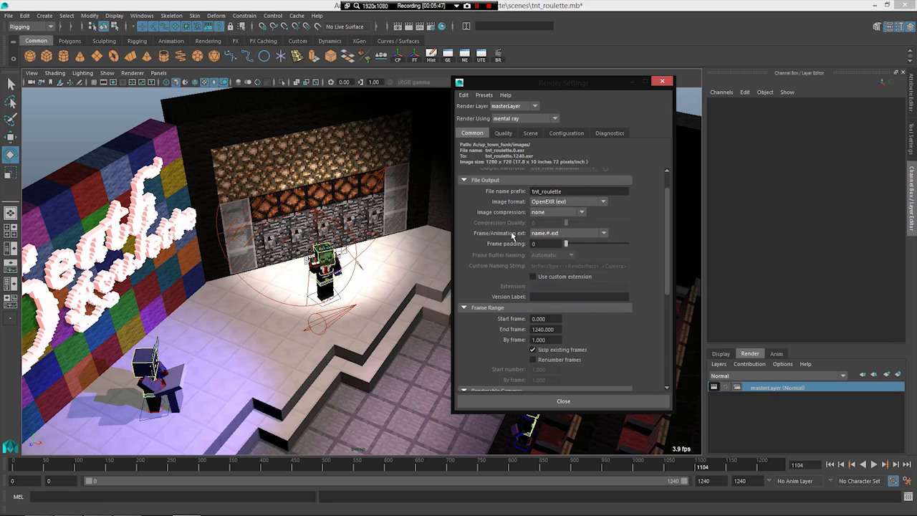
scroll(507, 239, down, 3)
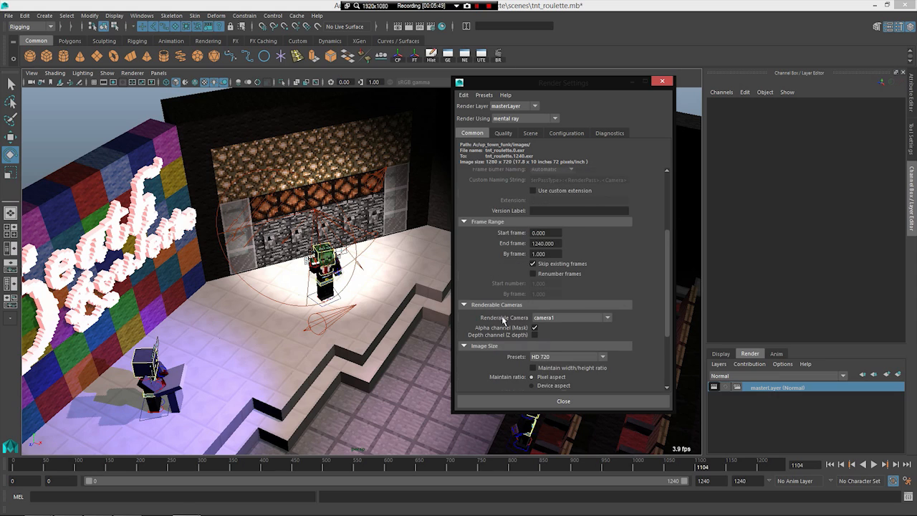
scroll(504, 321, down, 1)
scroll(536, 268, down, 1)
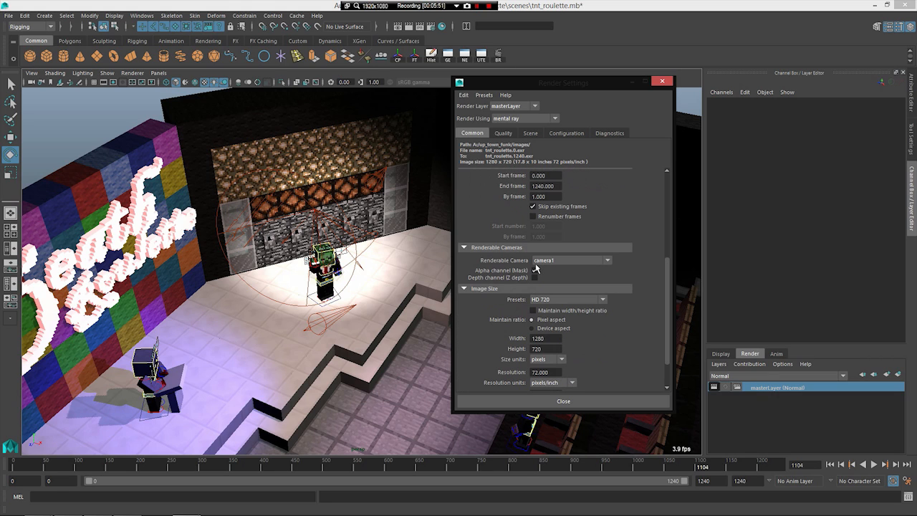
scroll(474, 316, down, 2)
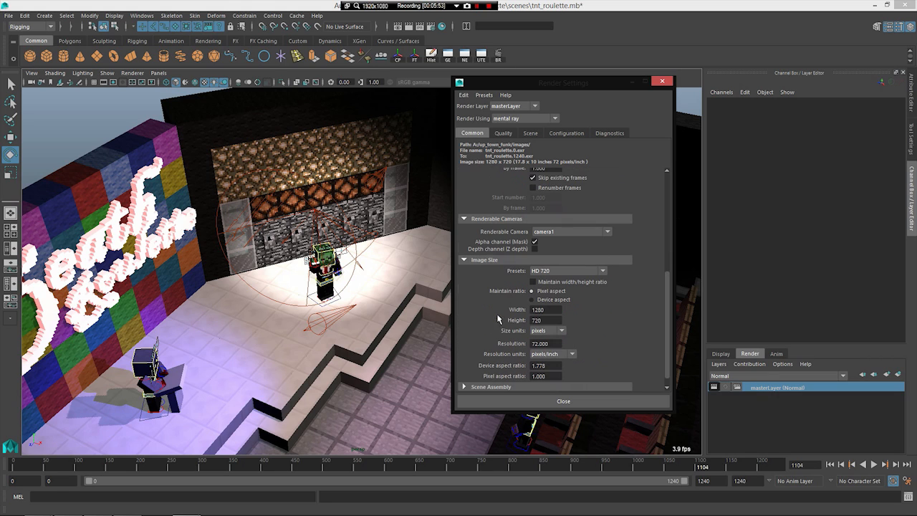
scroll(491, 304, up, 2)
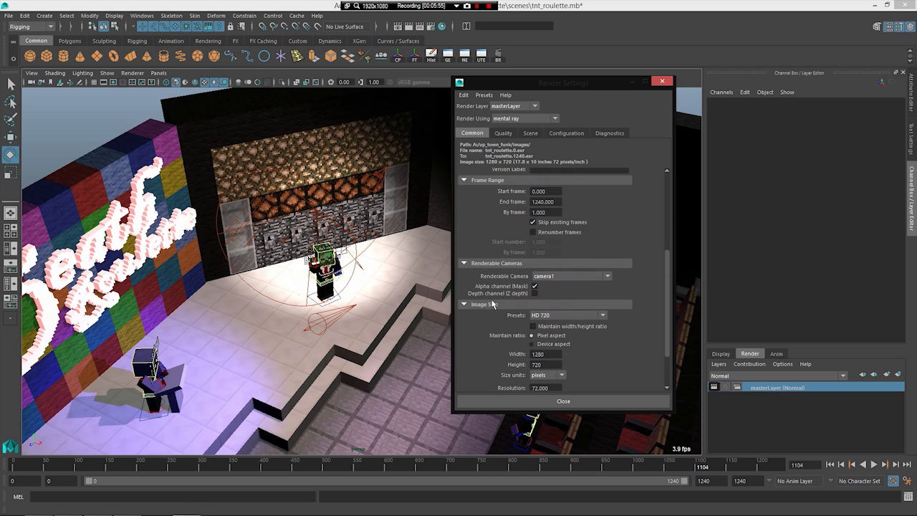
scroll(492, 304, up, 1)
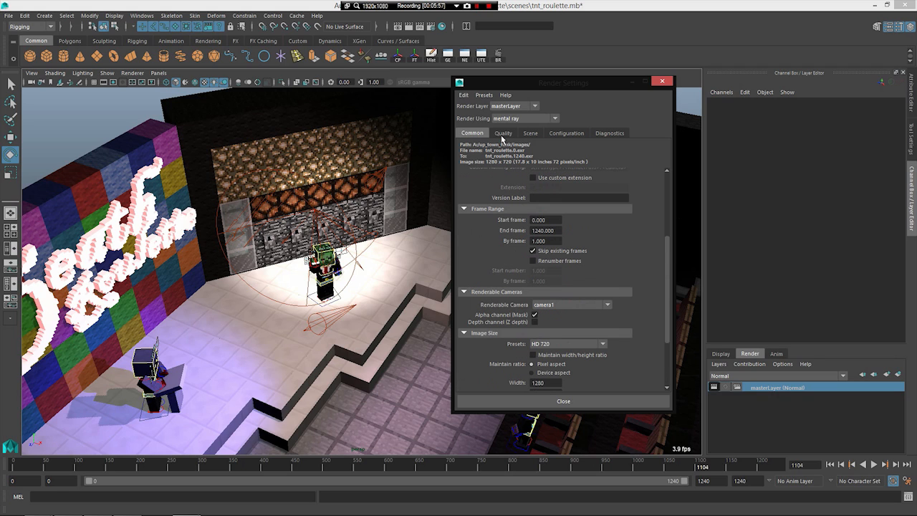
Step: Examine the mental ray sampling settings, including overall quality, indirect diffuse mode and MILA material quality
click(502, 133)
drag(553, 166, 483, 165)
key(Return)
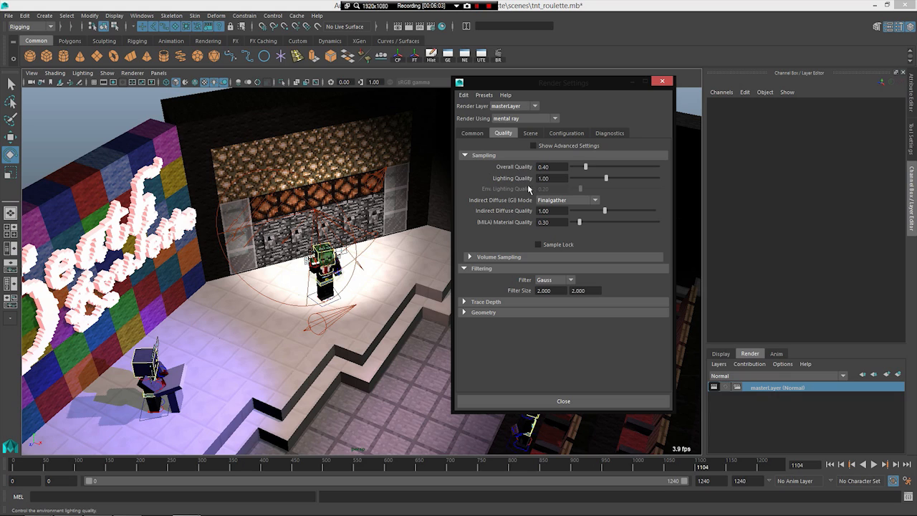
click(540, 201)
click(540, 201)
double_click(542, 223)
click(542, 225)
Step: Examine the filter type and filter size values in the mental ray filtering settings
drag(555, 292, 491, 299)
drag(552, 293, 548, 293)
click(575, 289)
drag(552, 290, 510, 289)
Step: Review the mental ray Scene settings for cameras, environment and shutter, and compare them with the Quality settings
click(532, 136)
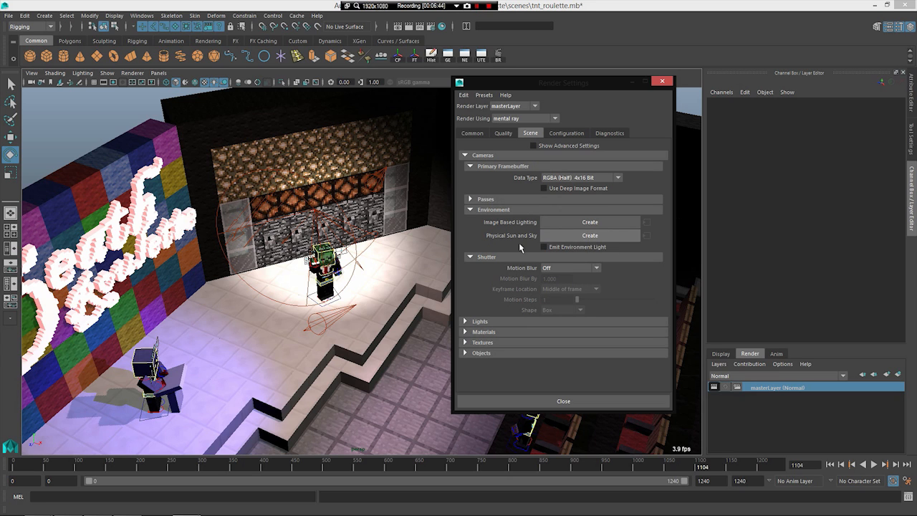
scroll(294, 271, down, 2)
scroll(203, 215, up, 4)
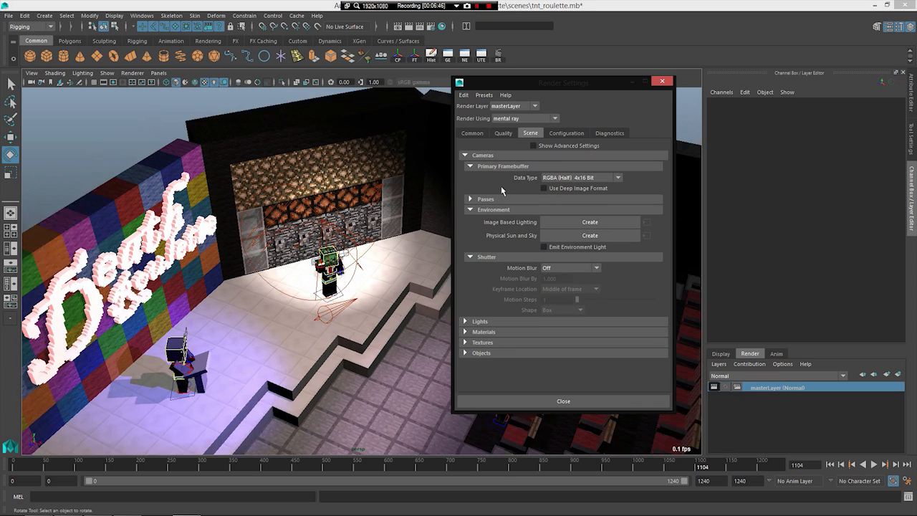
click(504, 133)
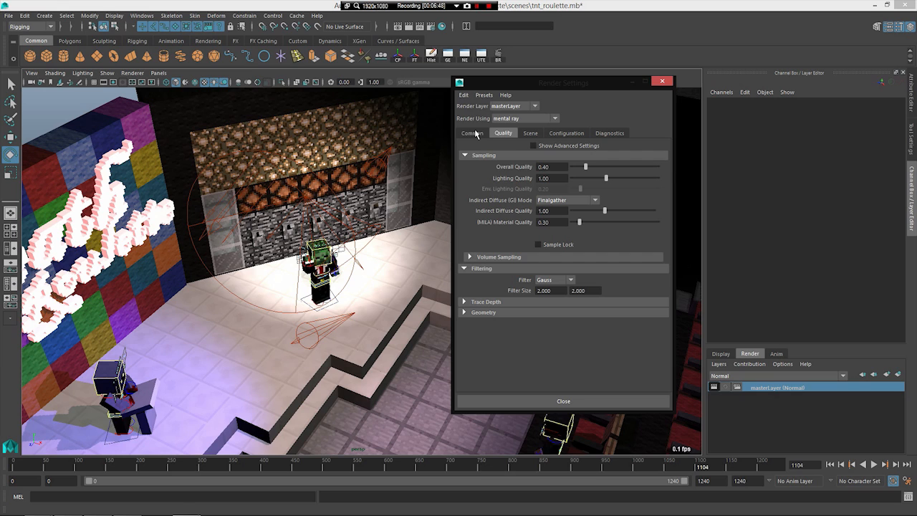
click(529, 133)
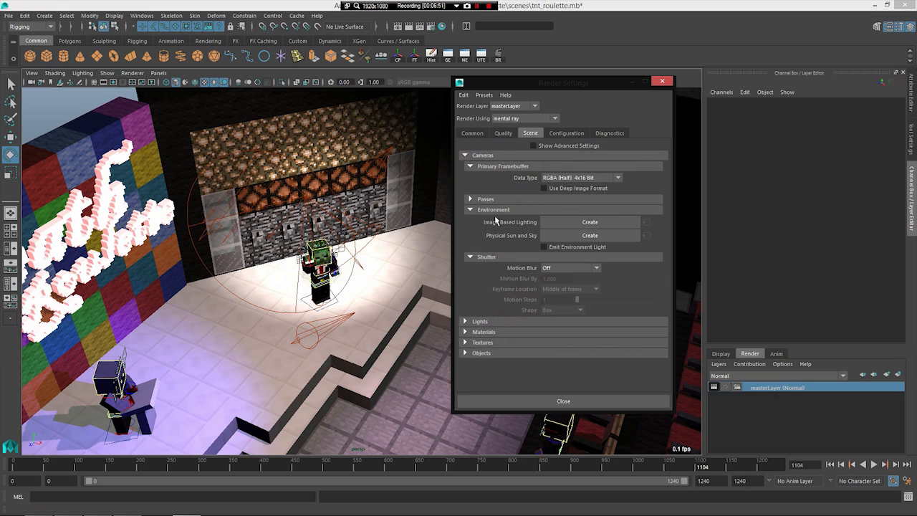
click(499, 137)
click(483, 136)
click(494, 136)
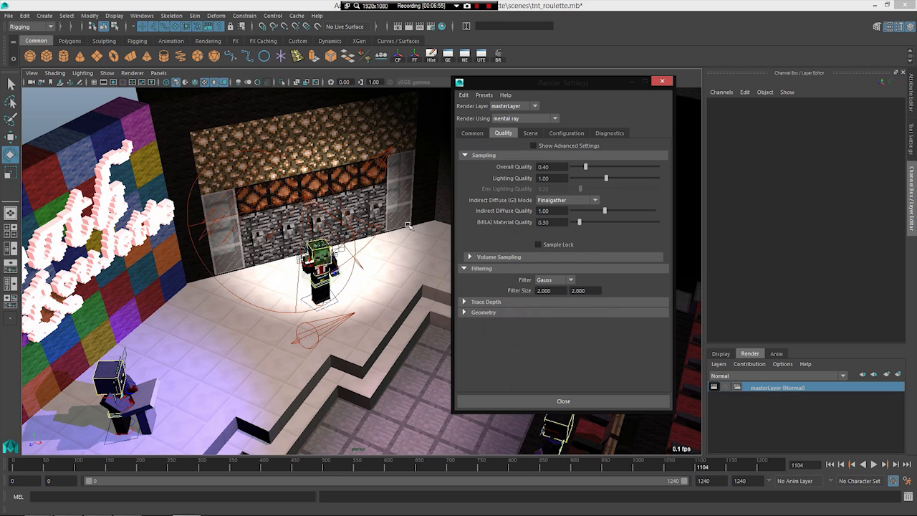
Step: Close the render settings and view the whole theatre stage from farther away
mouse_move(316, 260)
alt+mouse_down()
mouse_move(296, 267)
mouse_move(330, 262)
alt+mouse_up()
scroll(296, 266, down, 4)
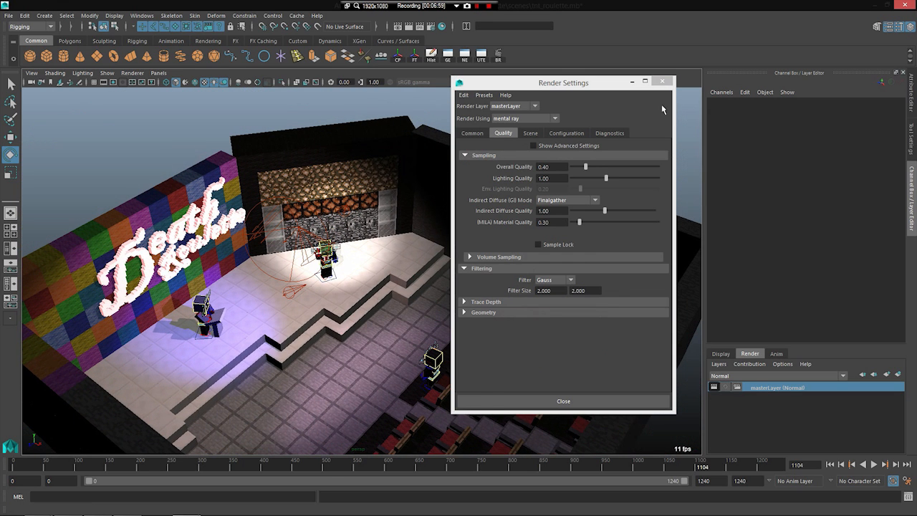
click(662, 81)
alt+drag(373, 272, 287, 270)
scroll(165, 287, down, 4)
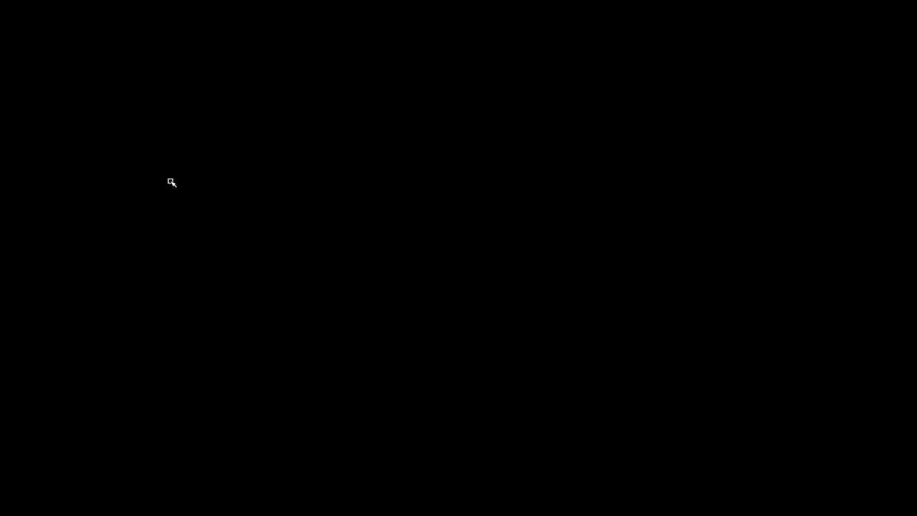